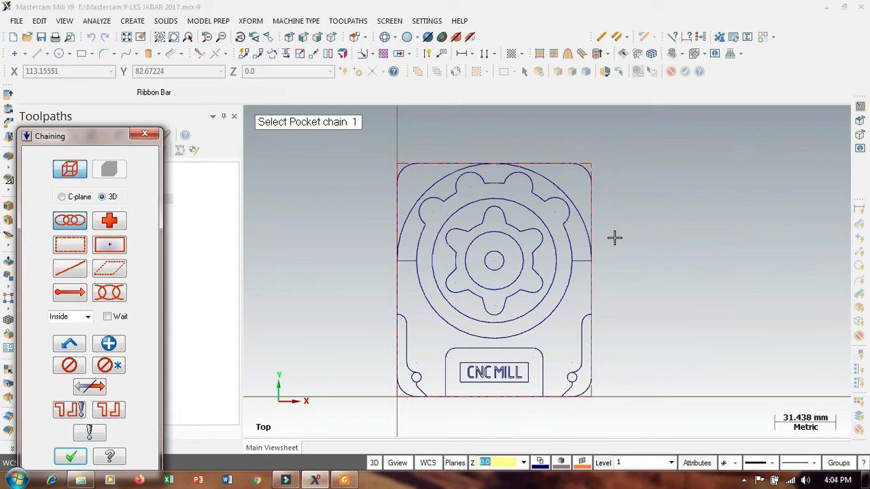
# Chain the plate's rounded outer boundary clockwise through every branch point as the first pocket chain and end the chain
pyautogui.scroll(1, 614, 238)
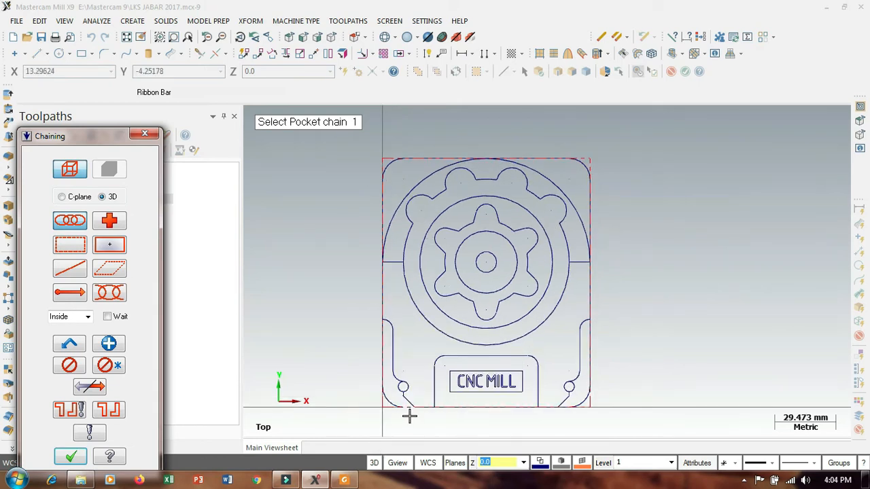
pyautogui.click(520, 408)
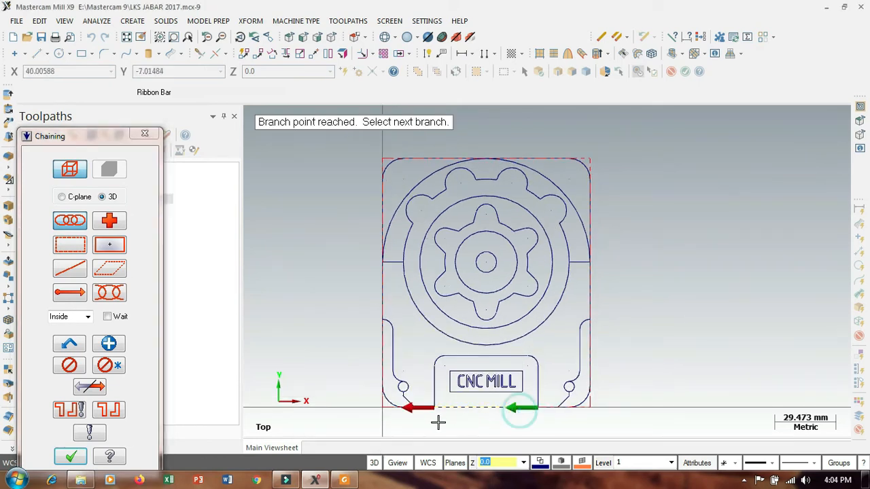
pyautogui.click(382, 352)
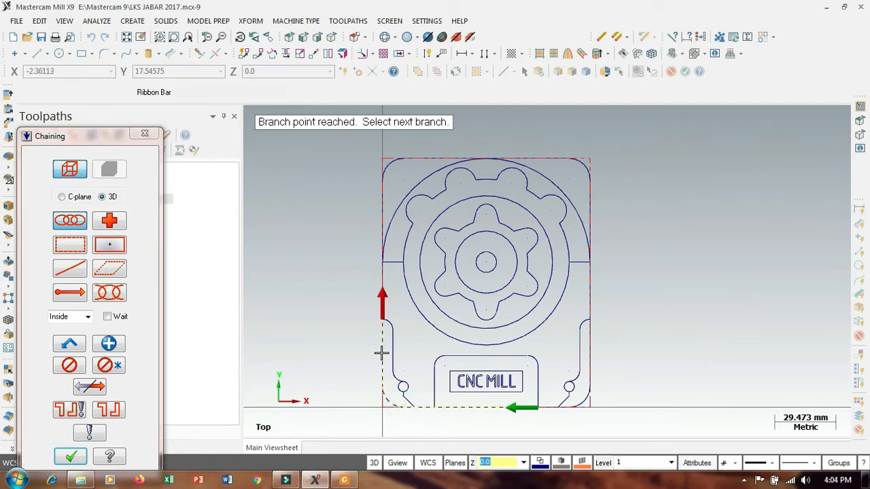
pyautogui.click(381, 303)
pyautogui.click(380, 231)
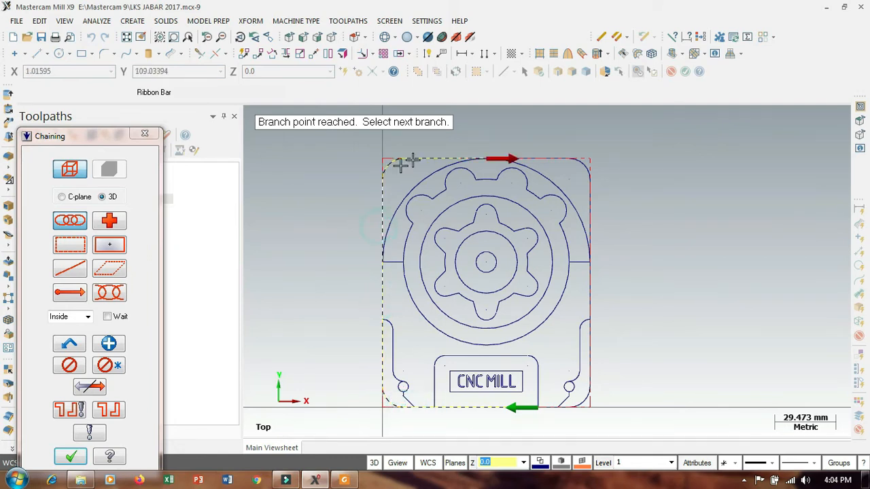
pyautogui.click(510, 158)
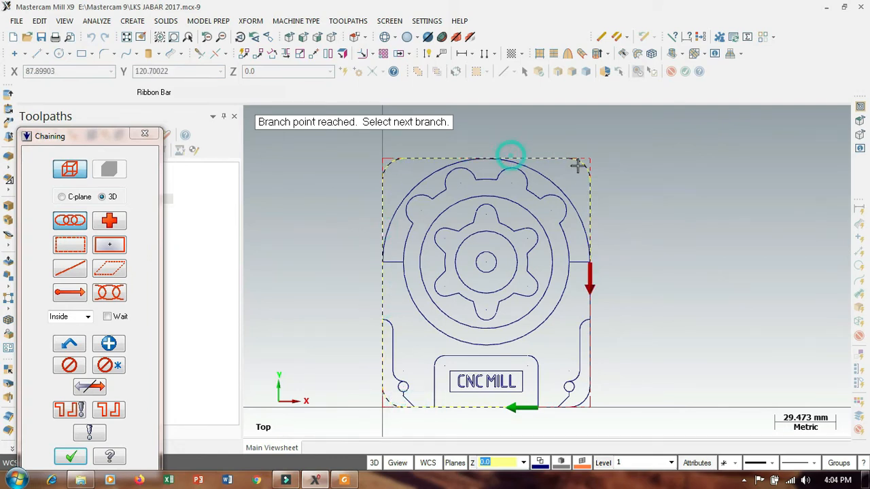
pyautogui.click(598, 284)
pyautogui.click(598, 339)
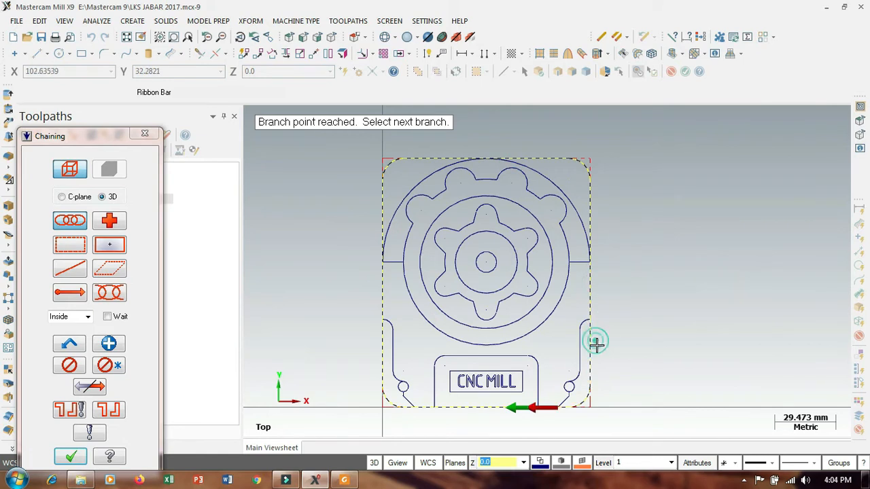
pyautogui.click(552, 414)
pyautogui.scroll(-1, 644, 365)
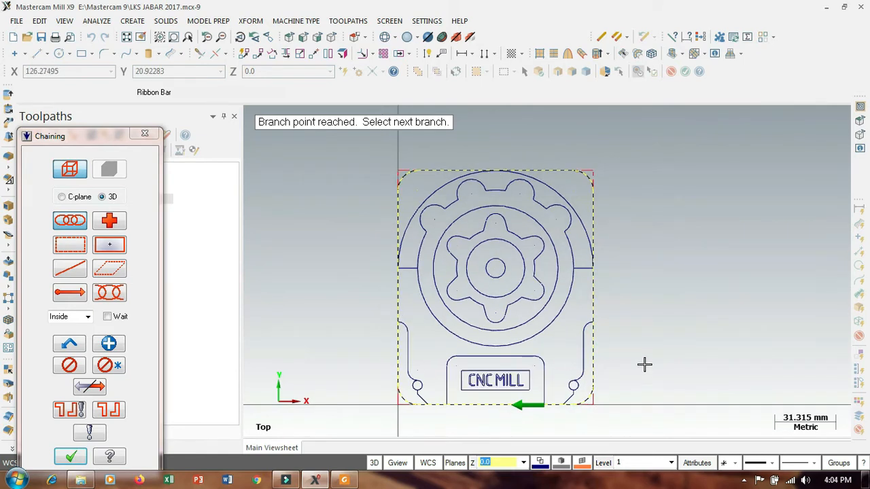
pyautogui.click(470, 356)
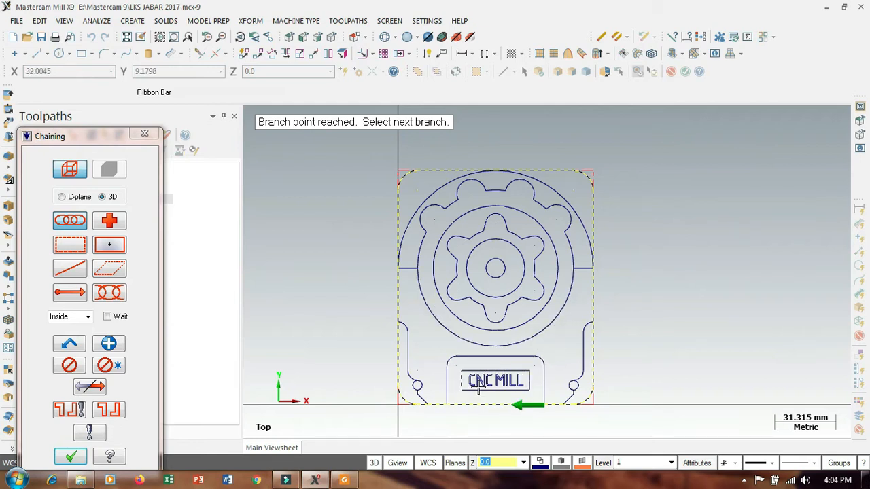
pyautogui.click(476, 356)
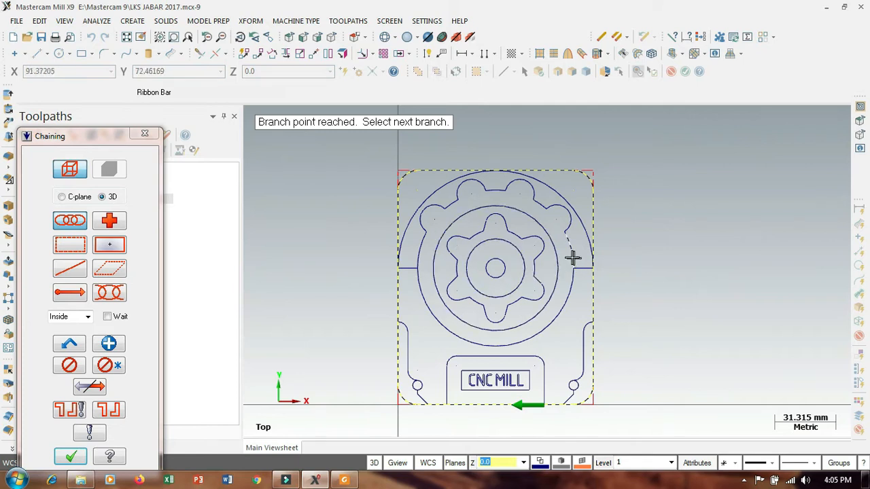
pyautogui.click(109, 345)
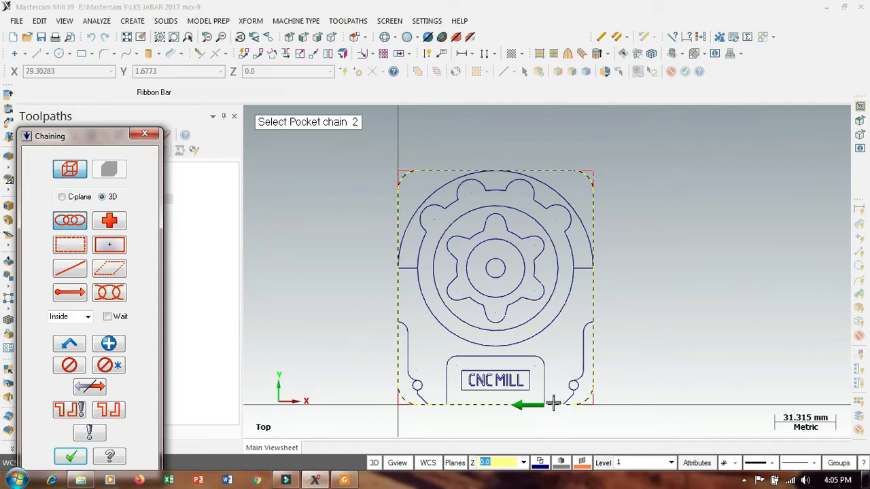
# Chain the lower contour as the second pocket chain, following the left side notch, bottom cutout, right side notch and the large circle's lower arc
pyautogui.scroll(1, 554, 396)
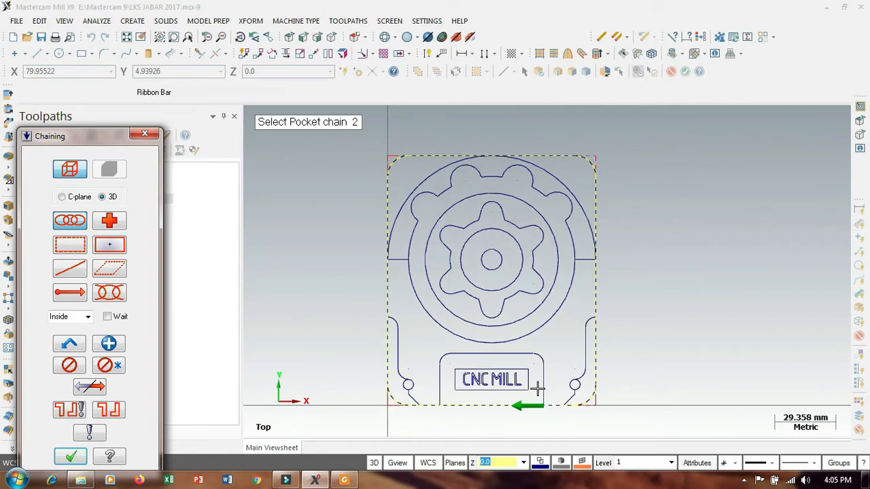
pyautogui.click(402, 263)
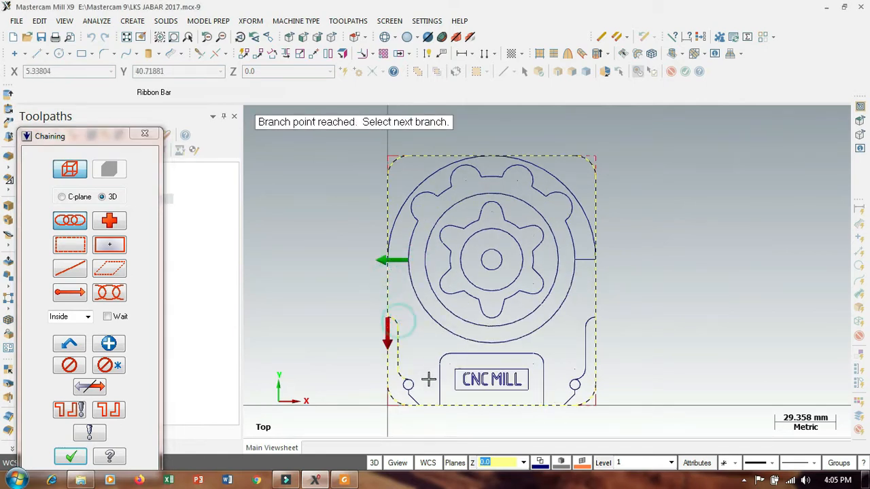
pyautogui.click(391, 332)
pyautogui.click(412, 398)
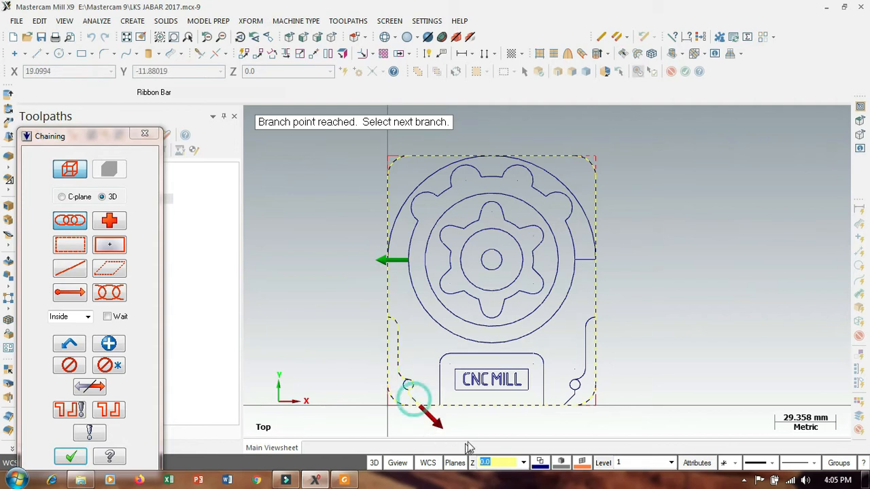
pyautogui.click(439, 396)
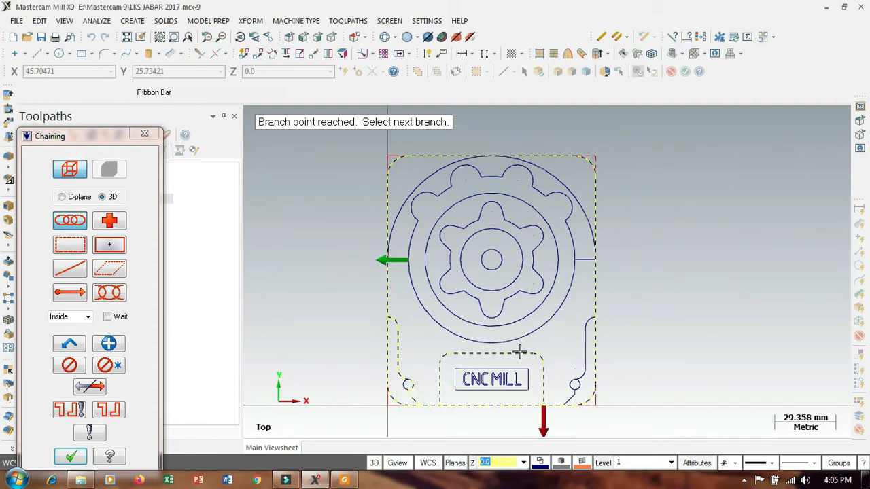
pyautogui.click(557, 405)
pyautogui.click(569, 399)
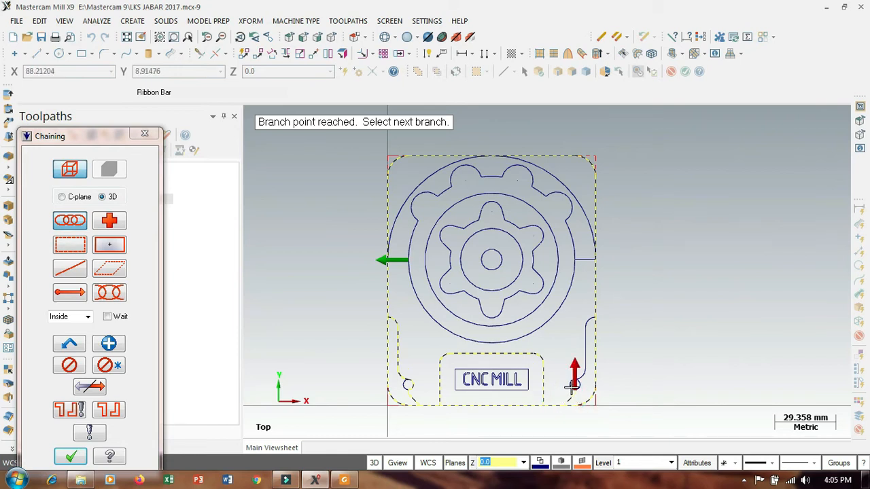
pyautogui.click(569, 387)
pyautogui.click(578, 375)
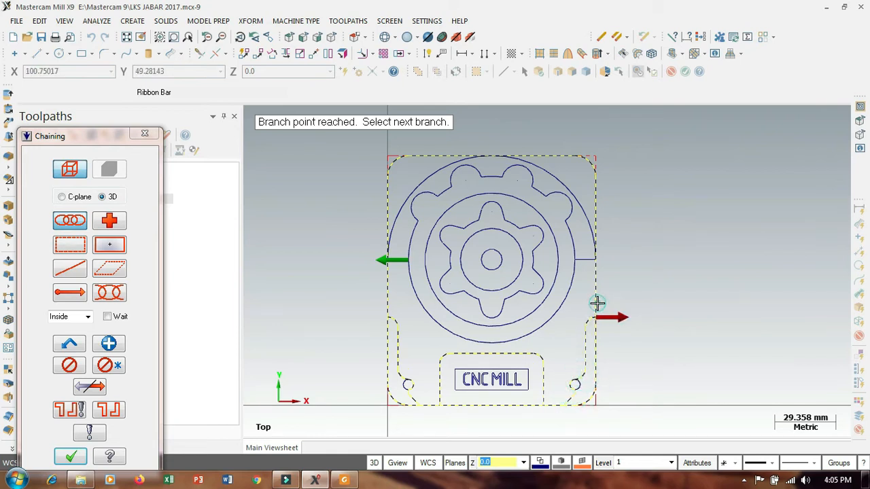
pyautogui.click(597, 304)
pyautogui.click(584, 264)
pyautogui.click(576, 276)
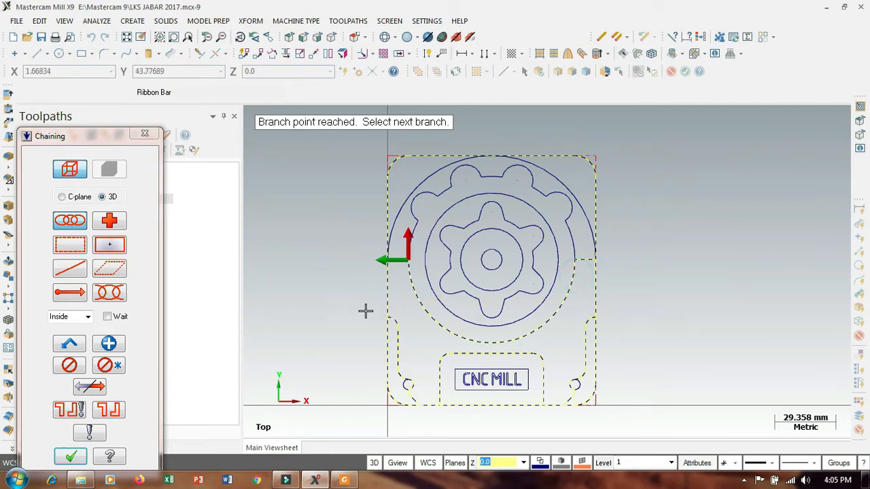
pyautogui.click(109, 343)
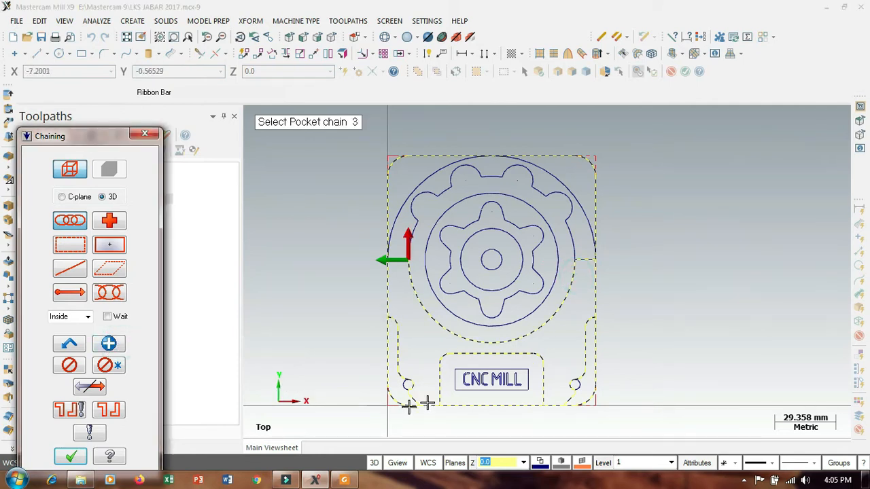
# Add the rectangle around the CNC MILL text and the circle enclosing the star shape as pocket chains, and accept the chain selection
pyautogui.click(519, 369)
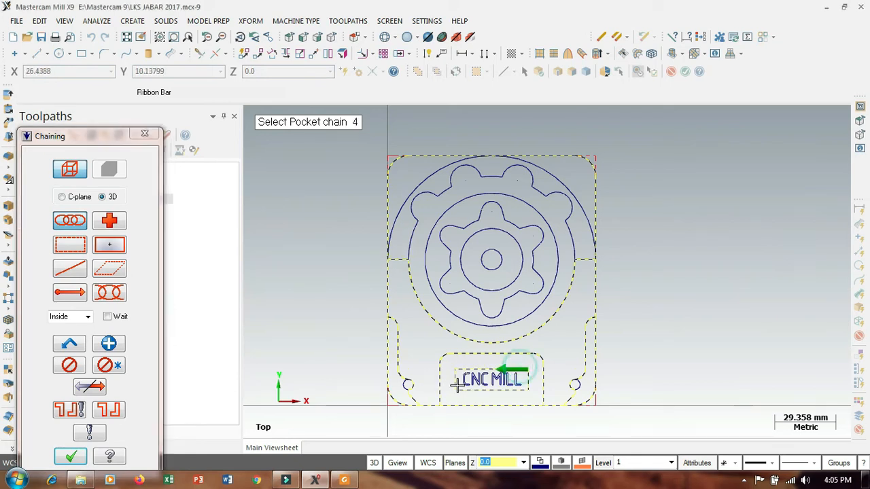
pyautogui.click(113, 344)
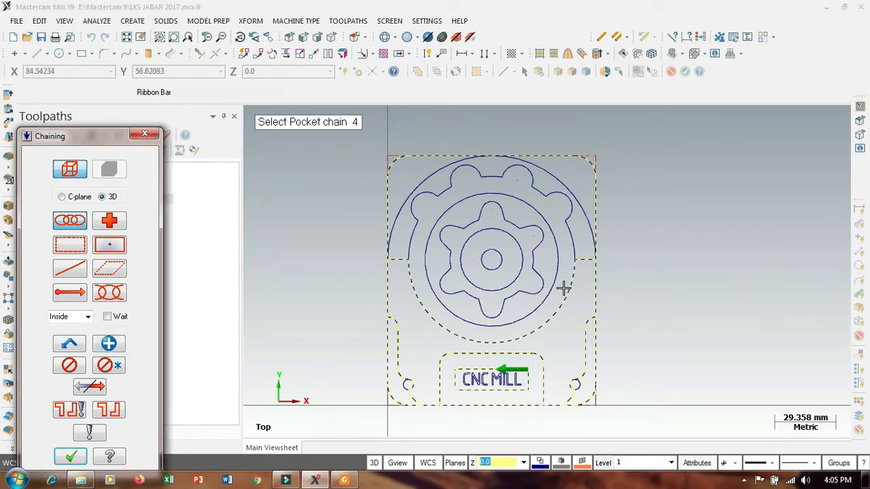
pyautogui.click(548, 229)
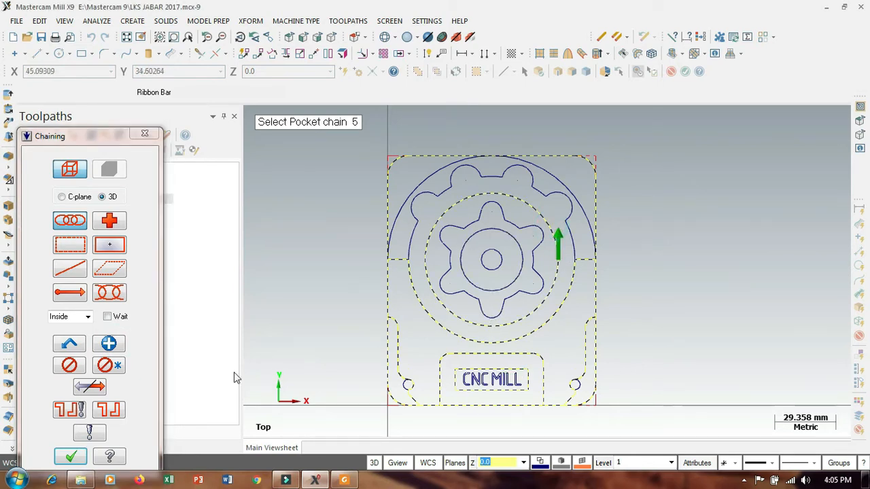
pyautogui.click(70, 456)
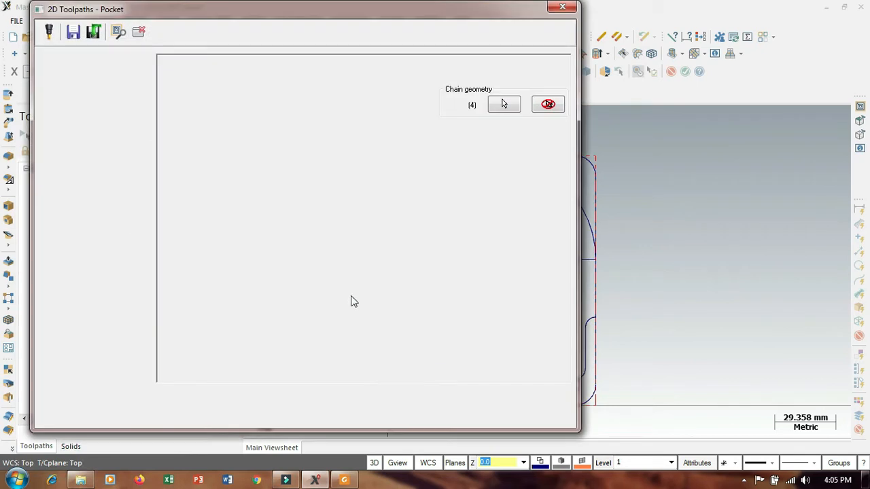
# Add the 6 mm flat endmill from the tool library to the pocket toolpath
pyautogui.click(75, 71)
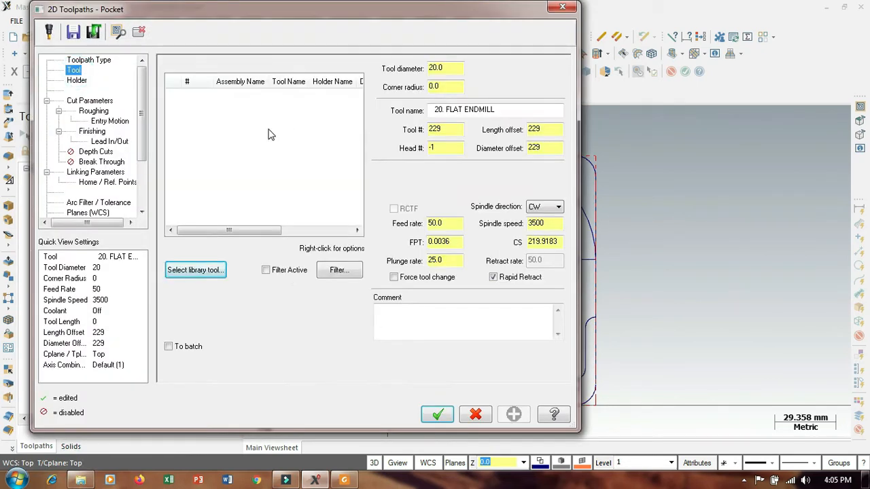
pyautogui.rightClick(268, 132)
pyautogui.click(323, 137)
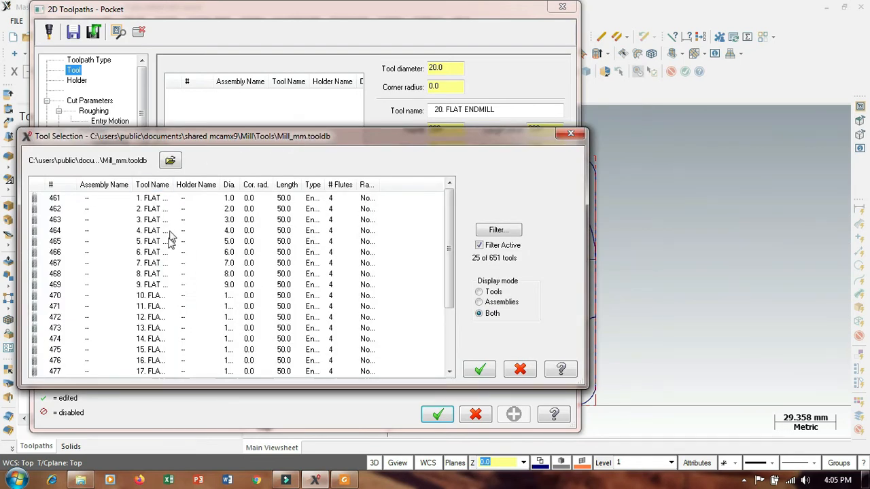
pyautogui.click(146, 252)
pyautogui.click(479, 369)
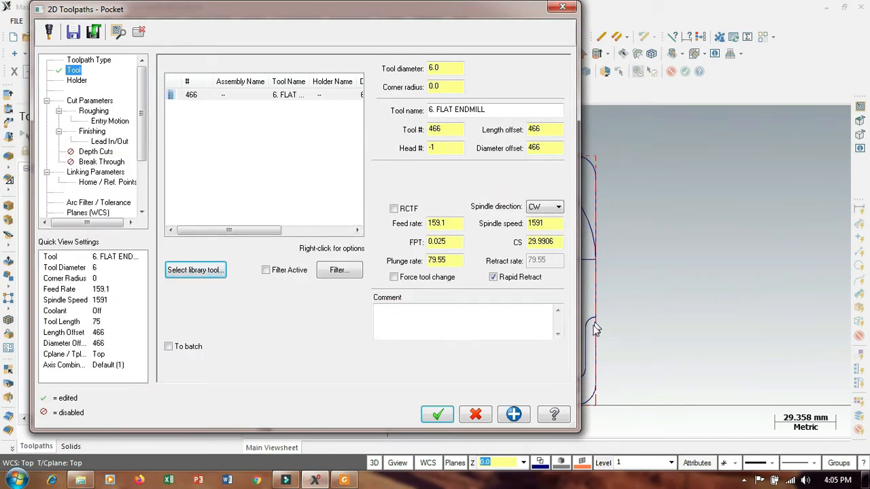
pyautogui.click(218, 95)
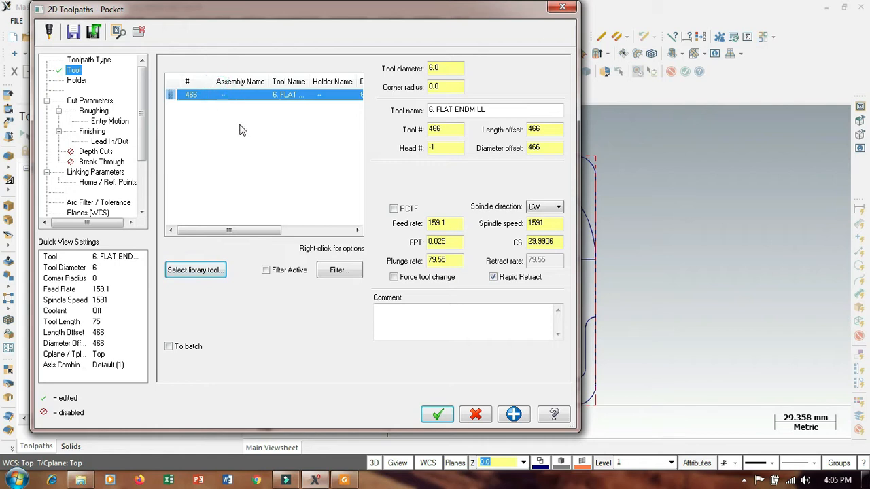
pyautogui.press('Delete')
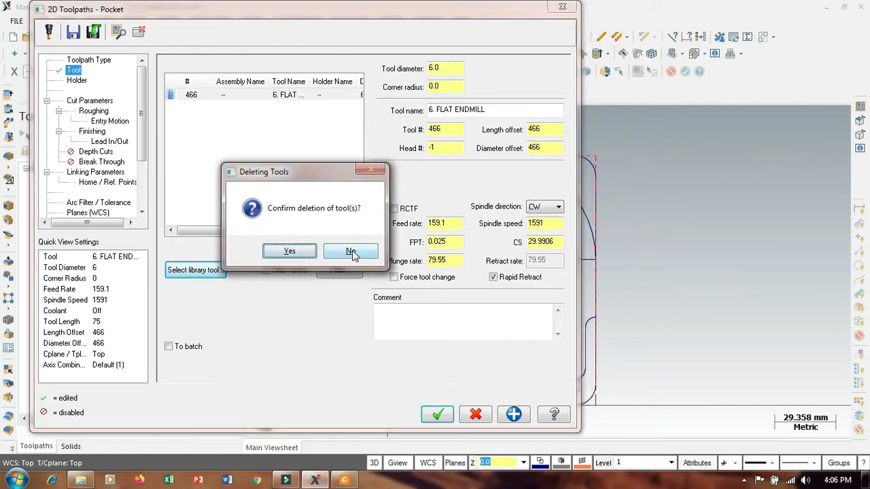
pyautogui.click(351, 252)
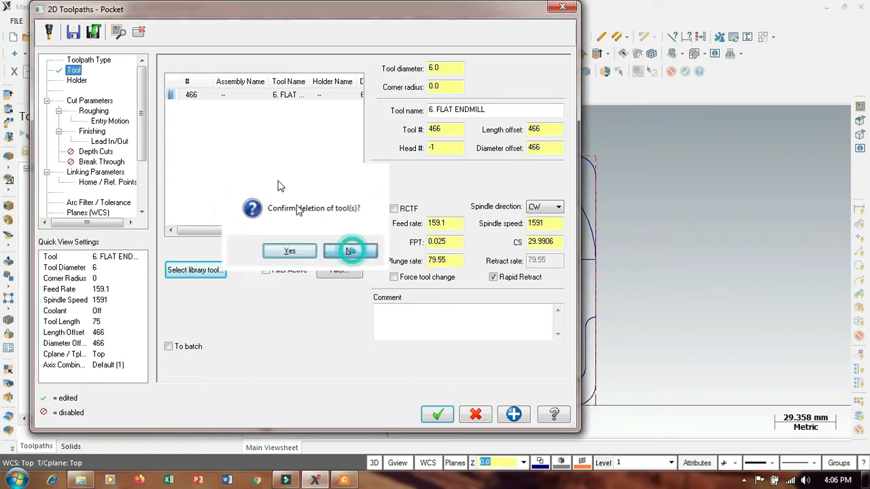
pyautogui.click(249, 110)
pyautogui.rightClick(283, 99)
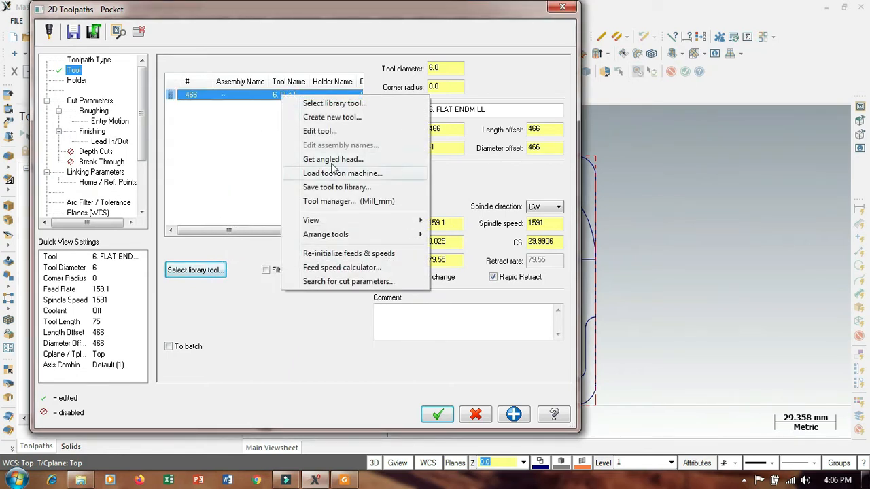
# Add the 5 mm flat endmill from the tool library as the pocket toolpath's tool
pyautogui.rightClick(230, 148)
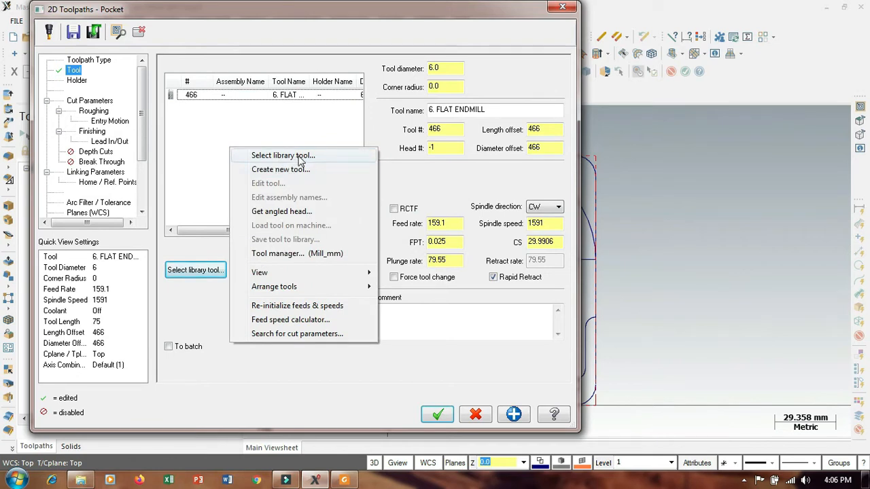
pyautogui.click(279, 169)
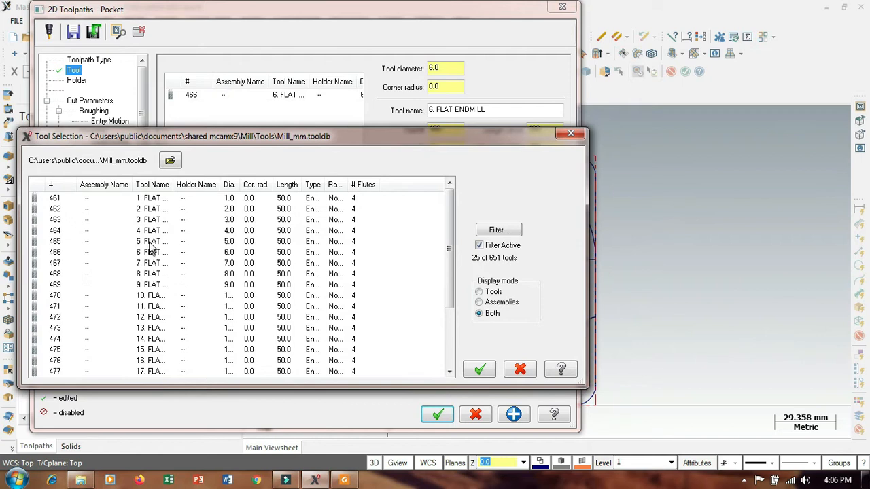
pyautogui.click(148, 243)
pyautogui.click(480, 369)
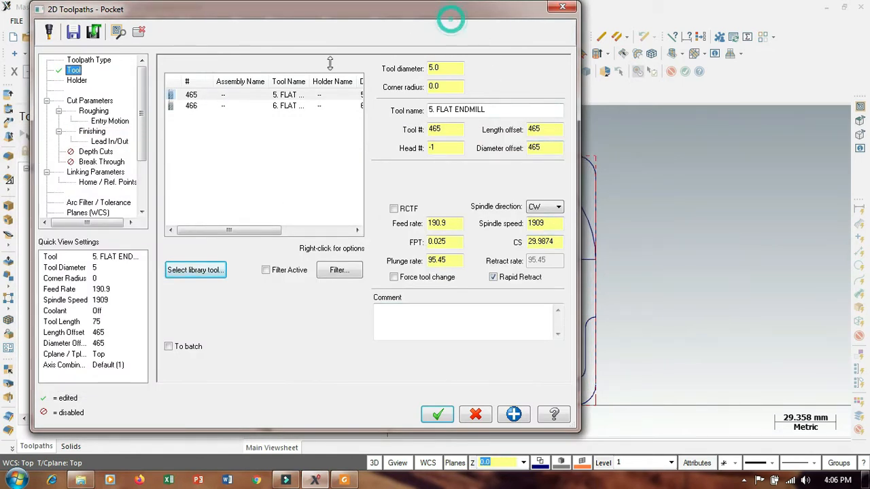
# In the pocket's linking parameters, set the depth to -2 as an absolute value
pyautogui.moveTo(413, 12); pyautogui.dragTo(194, 89)
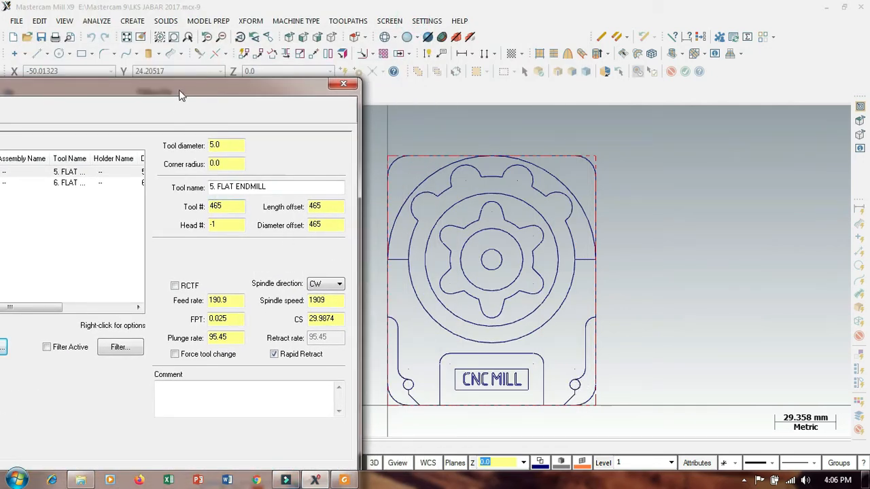
pyautogui.moveTo(181, 92); pyautogui.dragTo(536, 20)
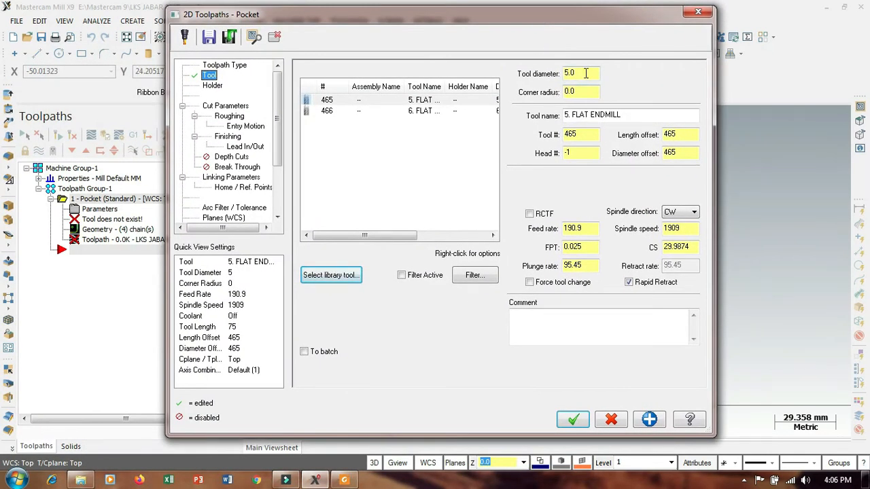
pyautogui.click(231, 116)
pyautogui.click(237, 167)
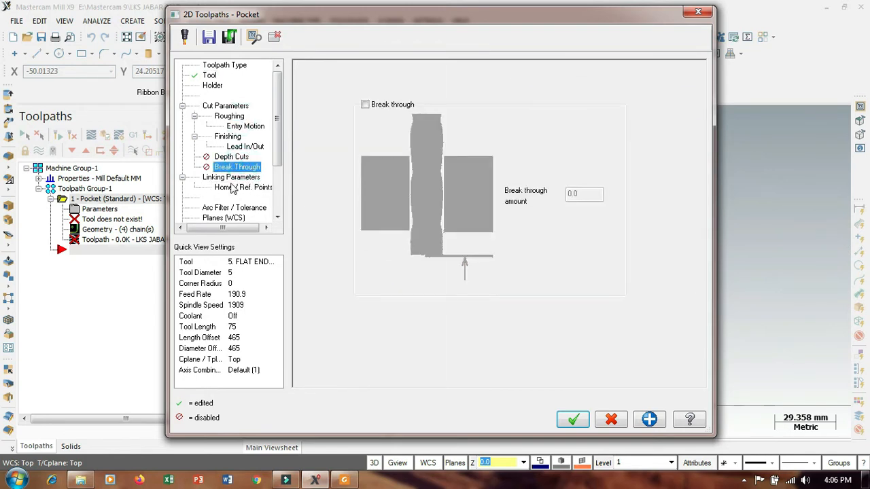
pyautogui.click(233, 188)
pyautogui.click(231, 177)
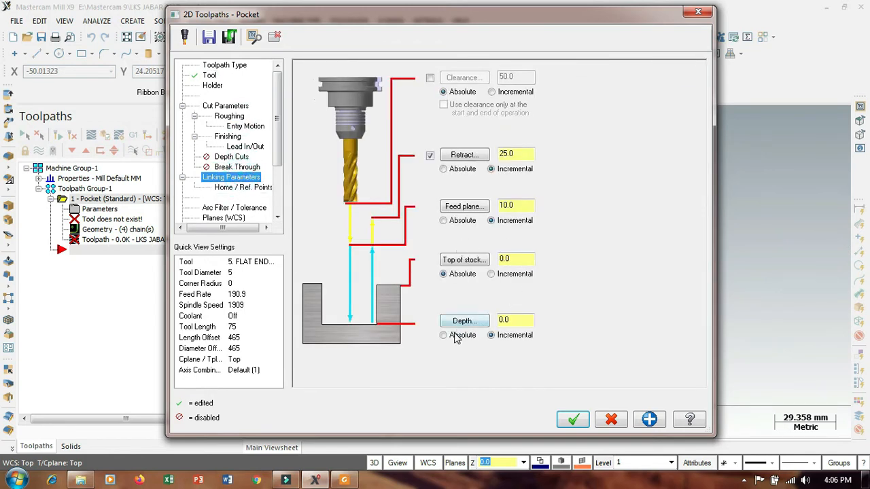
pyautogui.click(455, 336)
pyautogui.click(458, 221)
pyautogui.click(457, 168)
pyautogui.moveTo(522, 327); pyautogui.dragTo(494, 319)
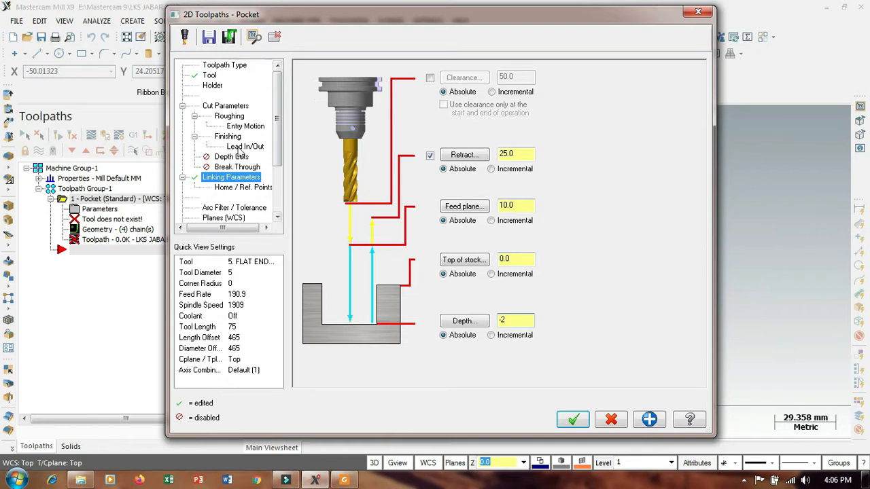
# Set the stock to leave on walls and floors to 0 and accept the pocket toolpath parameters
pyautogui.click(228, 107)
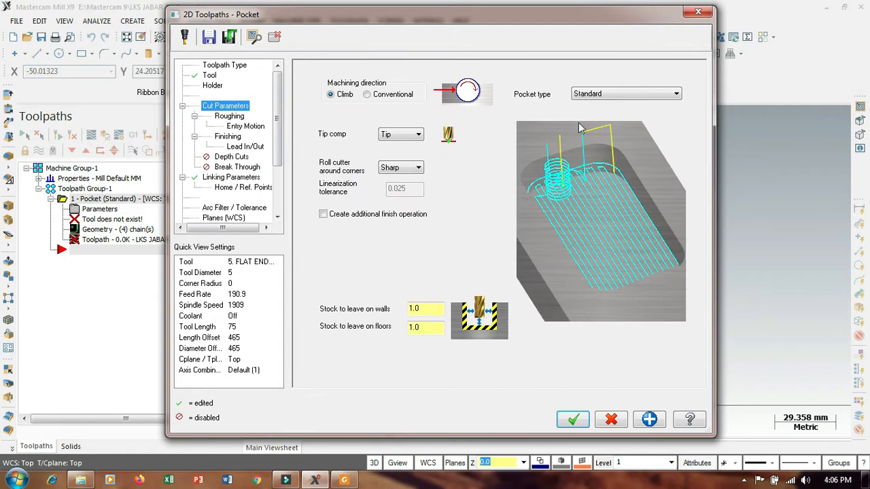
pyautogui.click(428, 309)
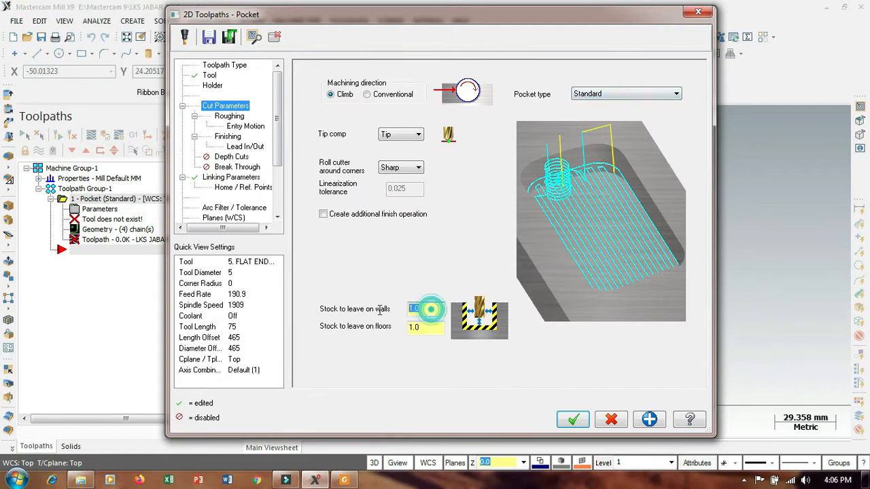
pyautogui.click(426, 327)
pyautogui.click(573, 419)
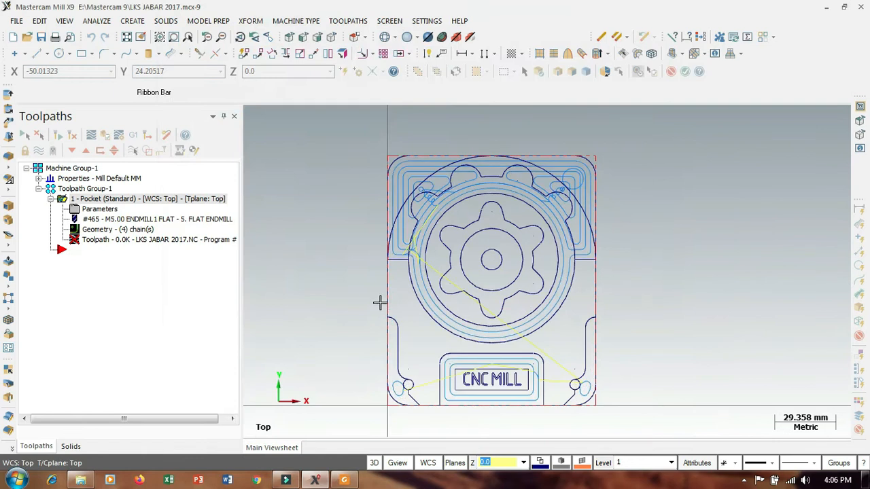
# Reopen the pocket operation's parameters in isometric view and change the pocket type to Facing
pyautogui.moveTo(320, 311); pyautogui.dragTo(340, 293, button='middle')
pyautogui.rightClick(671, 269)
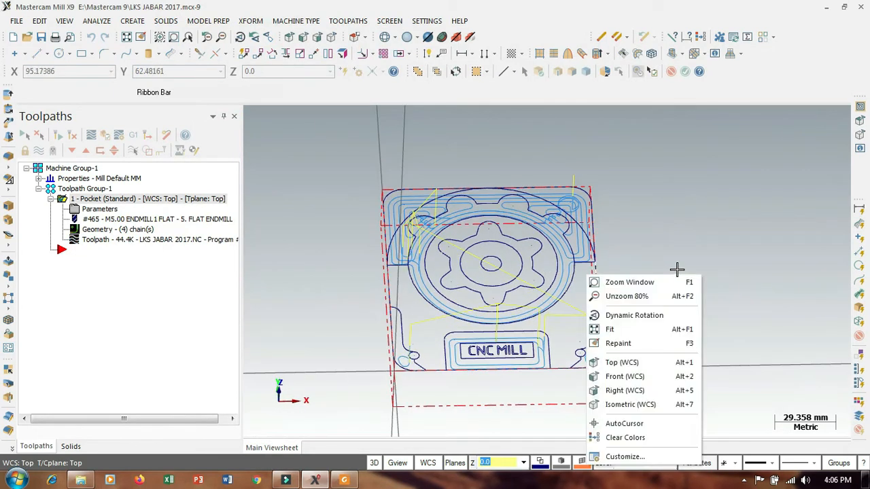
pyautogui.click(631, 404)
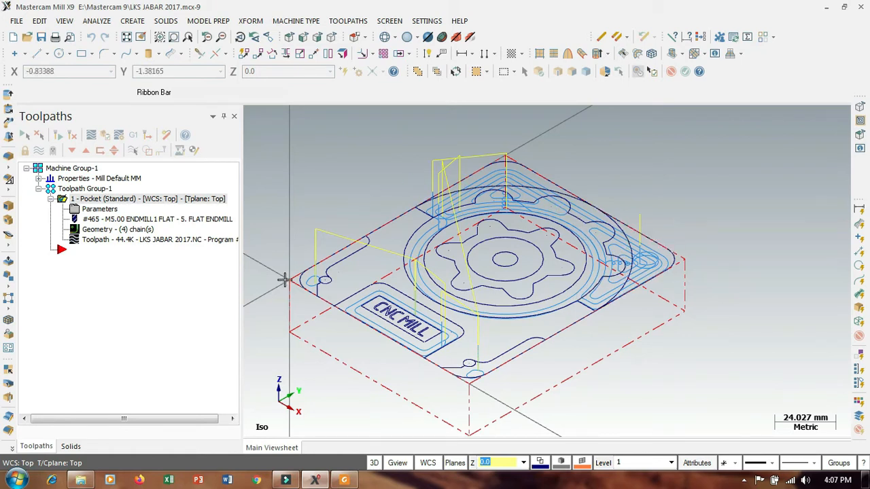
pyautogui.click(102, 210)
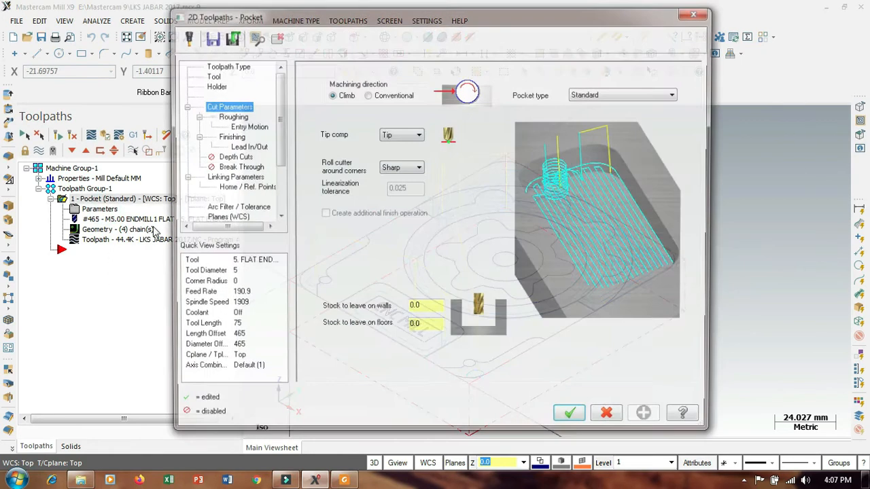
pyautogui.click(628, 95)
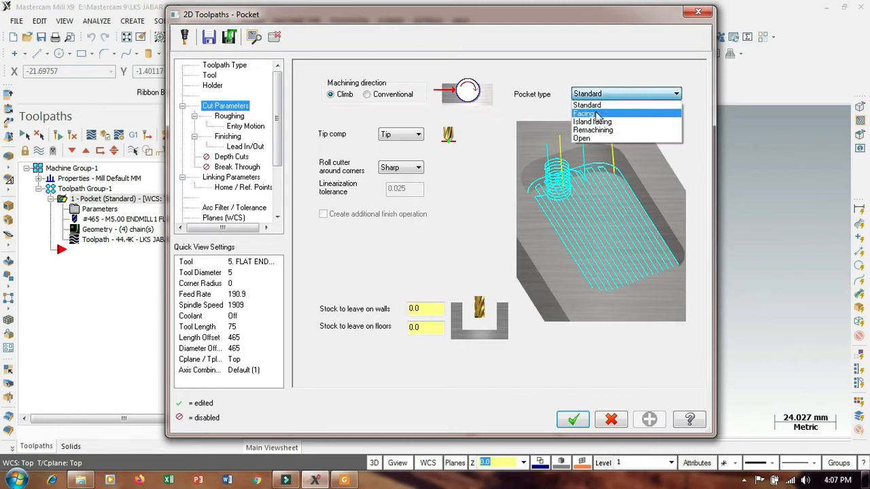
pyautogui.click(598, 113)
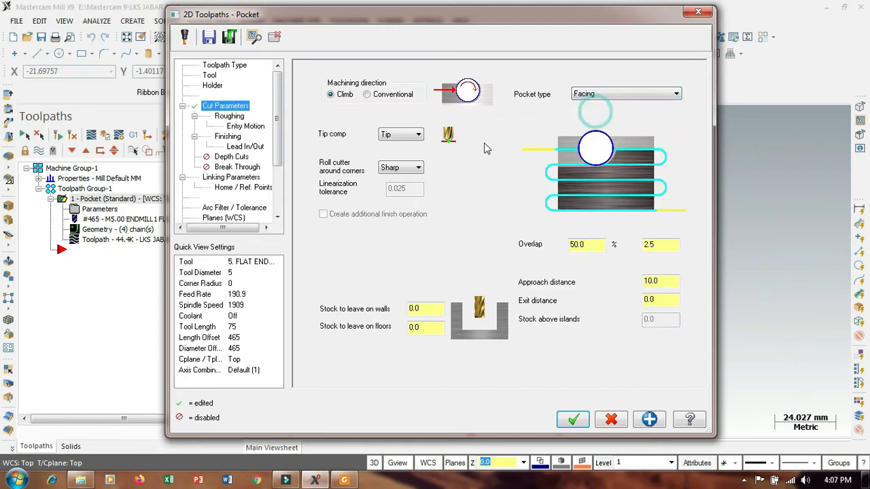
# Use the Zigzag cutting method for roughing and turn the entry motion off
pyautogui.click(229, 116)
pyautogui.click(245, 126)
pyautogui.click(235, 116)
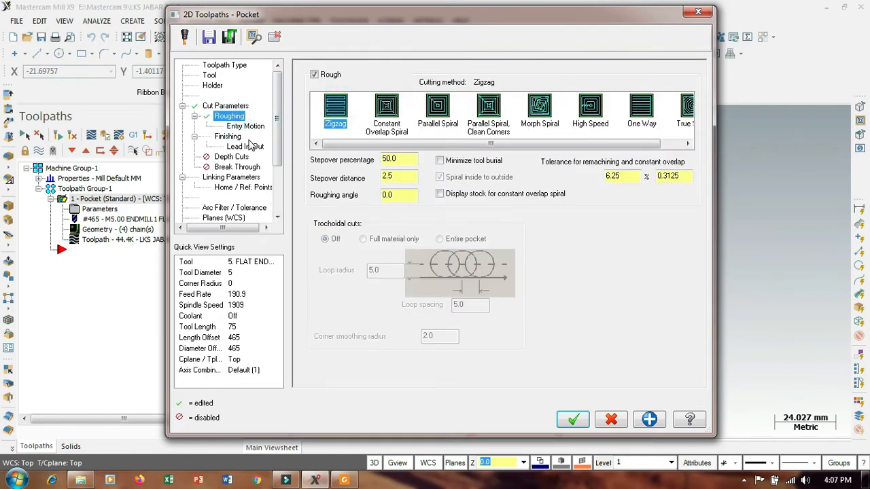
pyautogui.click(244, 125)
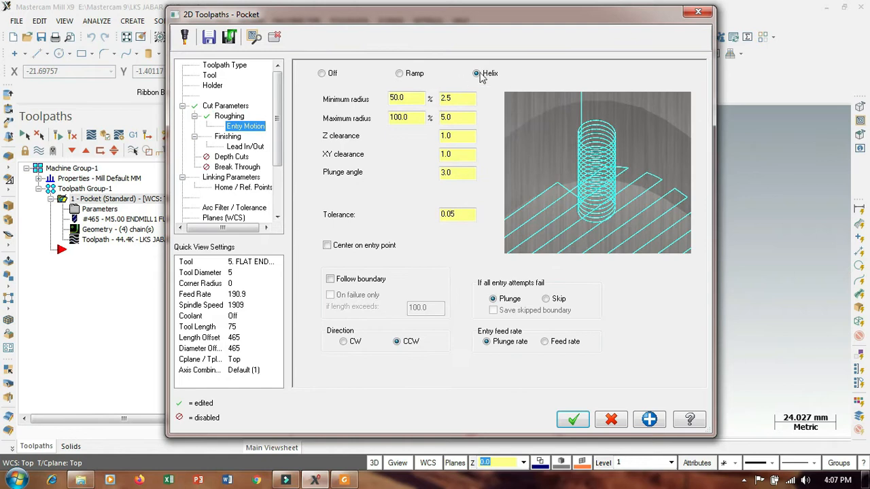
pyautogui.click(321, 73)
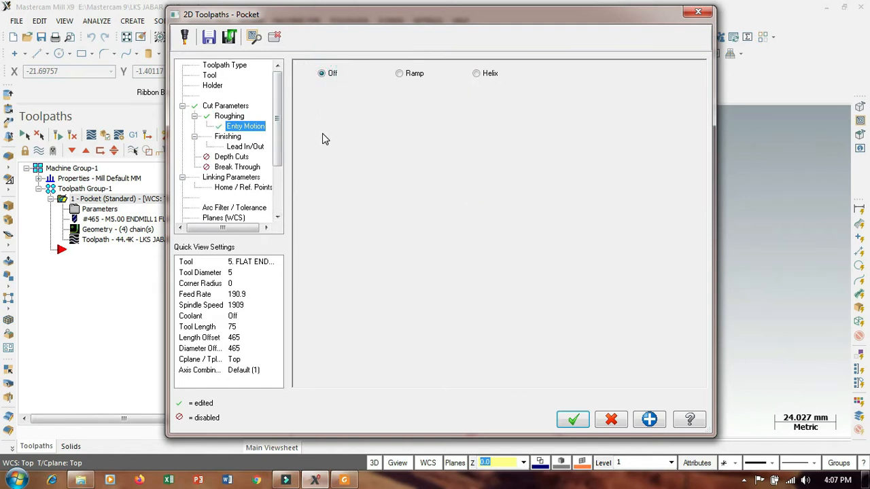
# Disable the lead in/out moves of the pocket's finishing passes
pyautogui.click(247, 137)
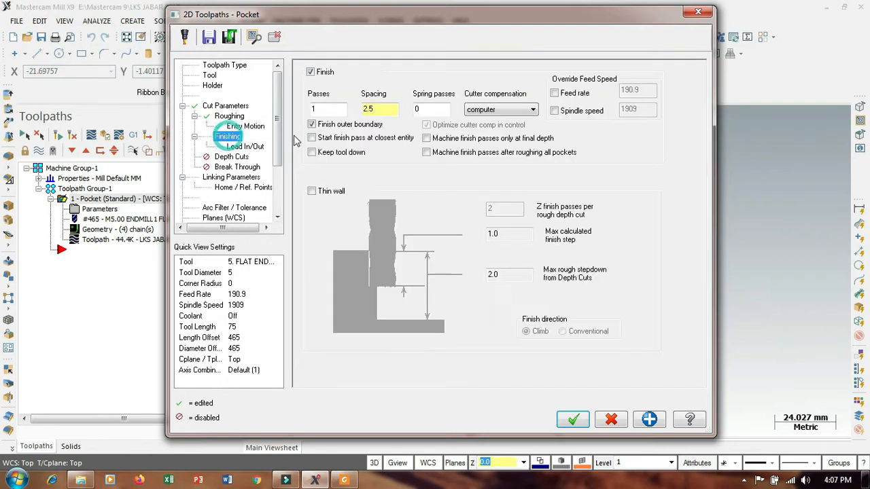
pyautogui.click(244, 147)
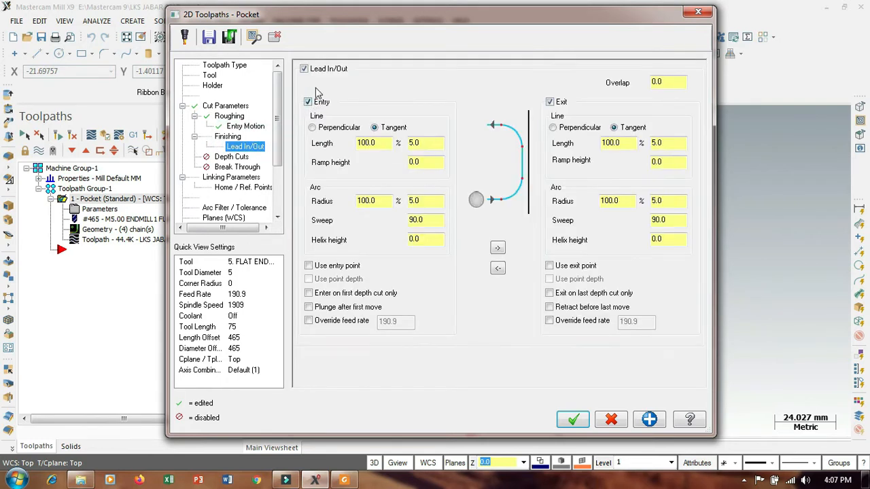
pyautogui.click(304, 68)
# Enable depth cuts for the pocket with a maximum rough step of 1.0
pyautogui.click(242, 159)
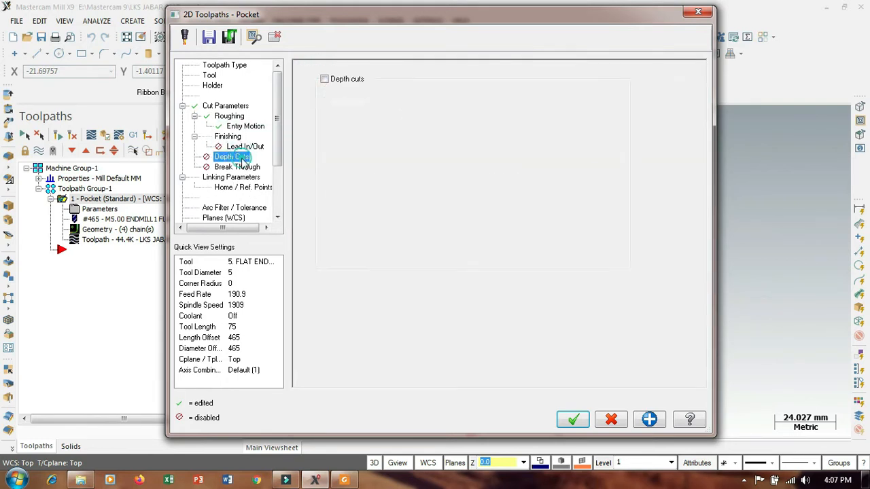
pyautogui.click(324, 78)
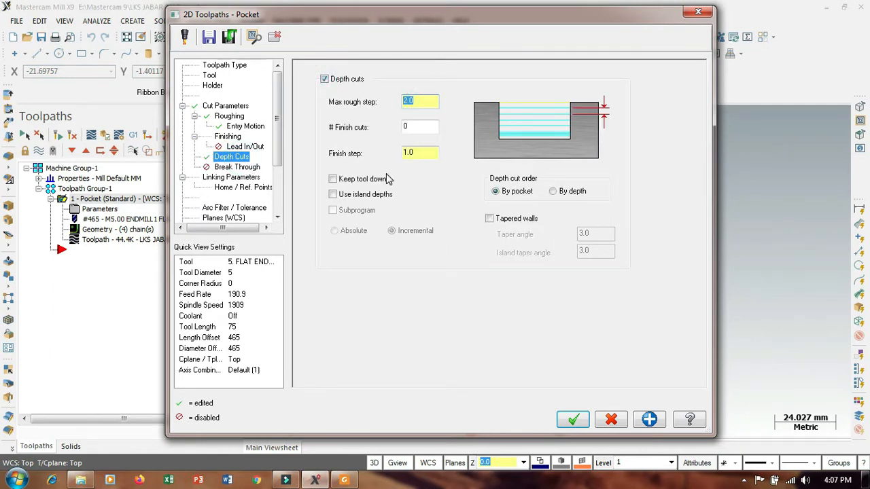
pyautogui.click(432, 123)
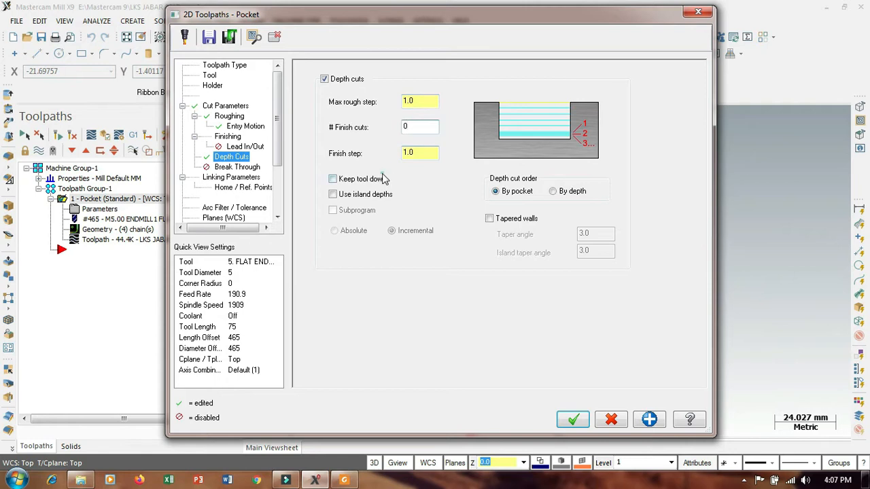
pyautogui.click(381, 174)
pyautogui.click(382, 181)
# Accept the revised pocket parameters and regenerate the toolpath
pyautogui.click(228, 177)
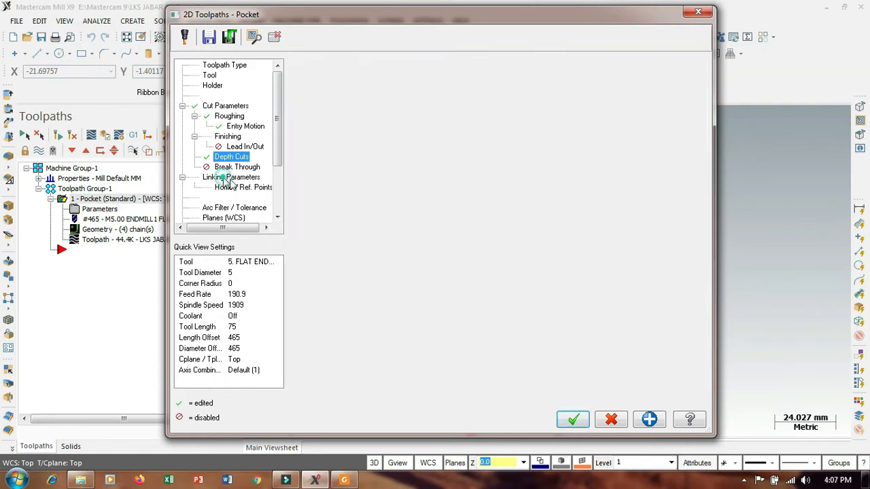
pyautogui.click(574, 421)
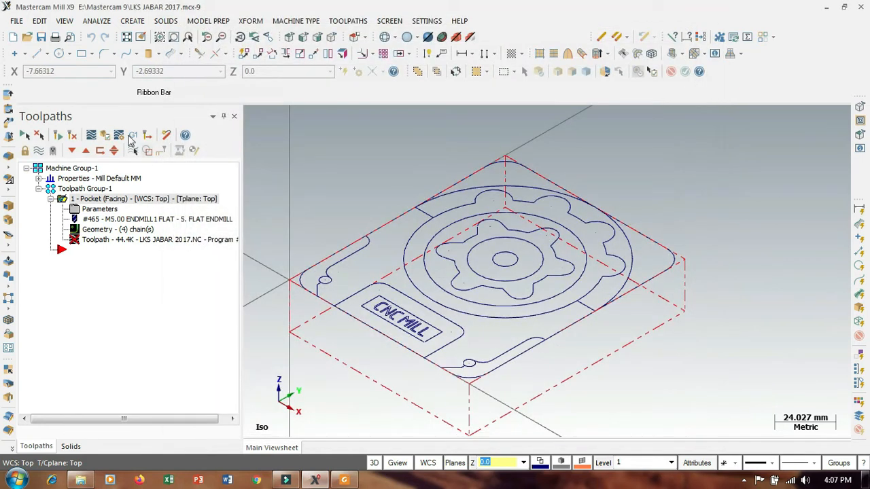
pyautogui.click(62, 138)
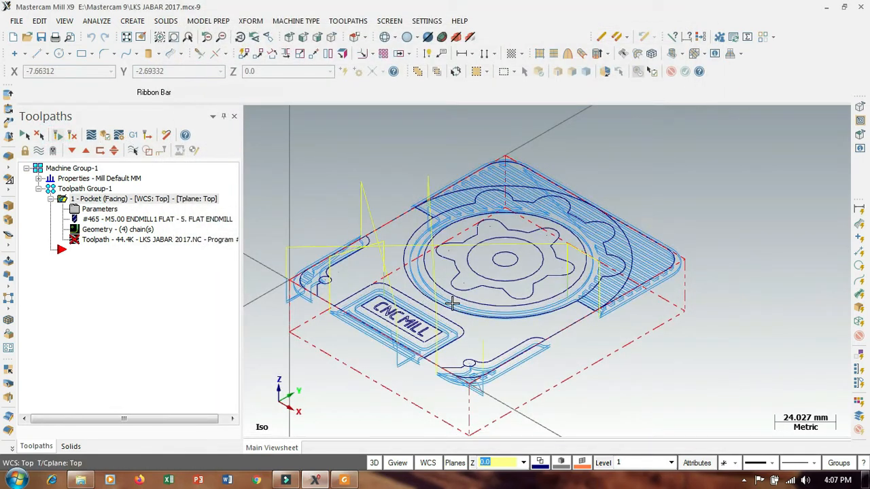
# Verify the facing pocket toolpath in Mastercam Simulator, playing the cut at increased speed and checking the stock from several angles
pyautogui.moveTo(700, 354)
pyautogui.mouseDown(button='middle')
pyautogui.moveTo(693, 322)
pyautogui.moveTo(698, 365)
pyautogui.mouseUp(button='middle')
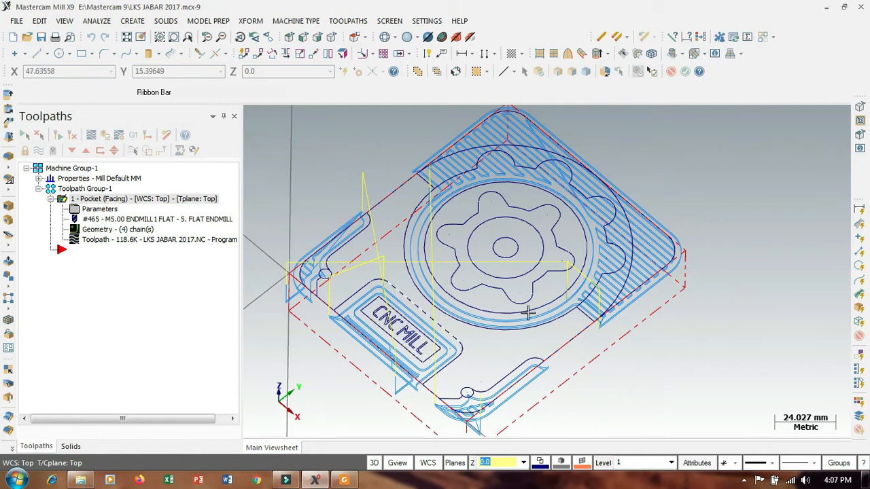
pyautogui.moveTo(757, 291); pyautogui.dragTo(773, 267, button='middle')
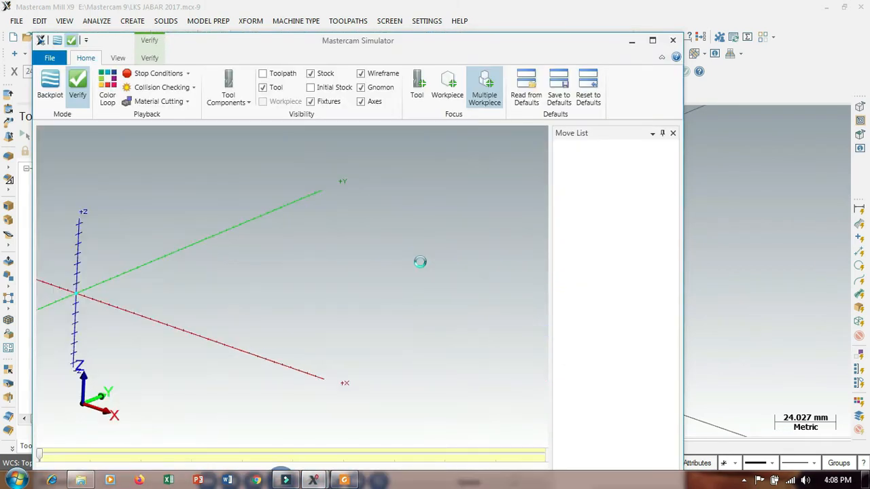
pyautogui.moveTo(379, 43); pyautogui.dragTo(410, 16)
pyautogui.click(311, 455)
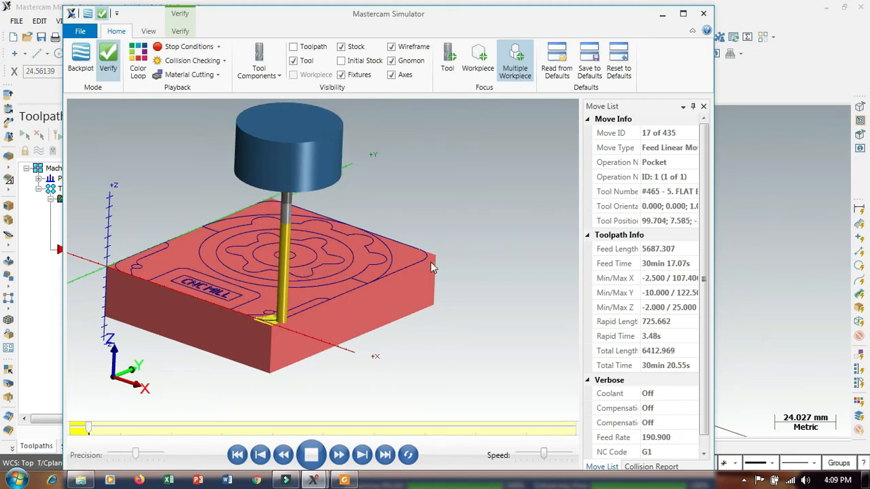
pyautogui.moveTo(430, 262); pyautogui.dragTo(448, 317, button='middle')
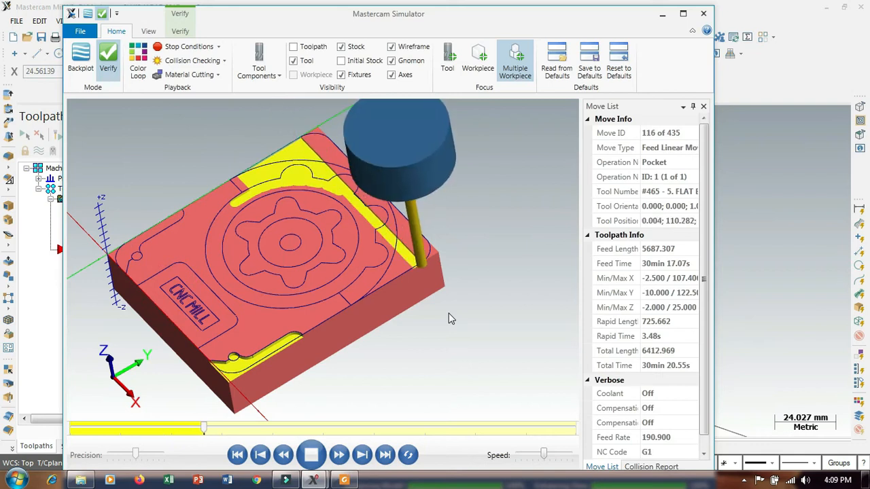
pyautogui.moveTo(543, 454); pyautogui.dragTo(566, 454)
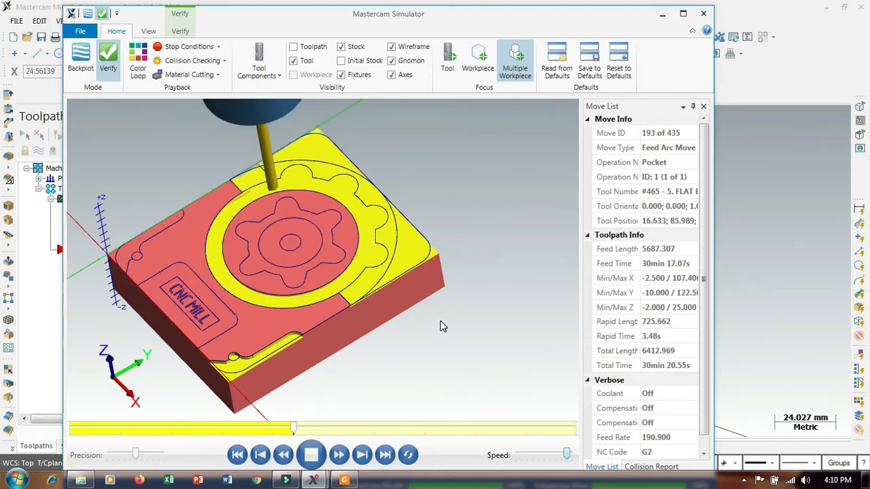
pyautogui.moveTo(441, 326)
pyautogui.mouseDown(button='middle')
pyautogui.moveTo(439, 316)
pyautogui.moveTo(455, 334)
pyautogui.mouseUp(button='middle')
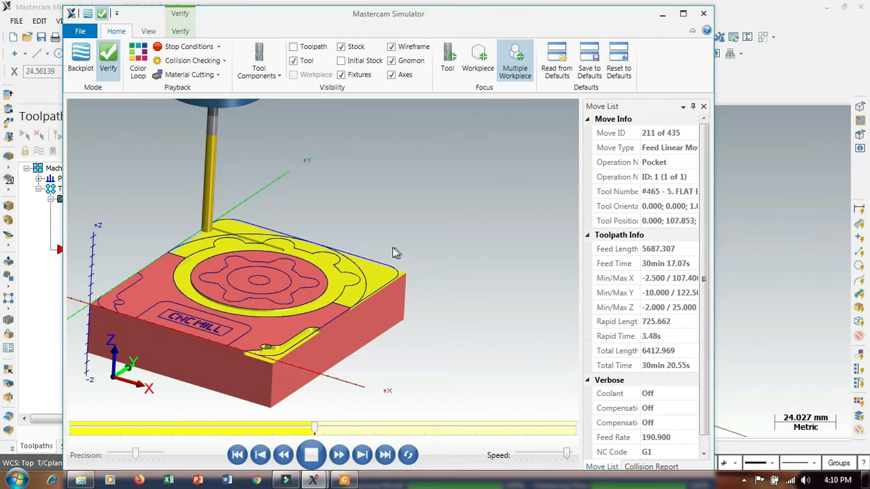
pyautogui.moveTo(392, 248)
pyautogui.mouseDown(button='middle')
pyautogui.moveTo(378, 248)
pyautogui.moveTo(404, 253)
pyautogui.mouseUp(button='middle')
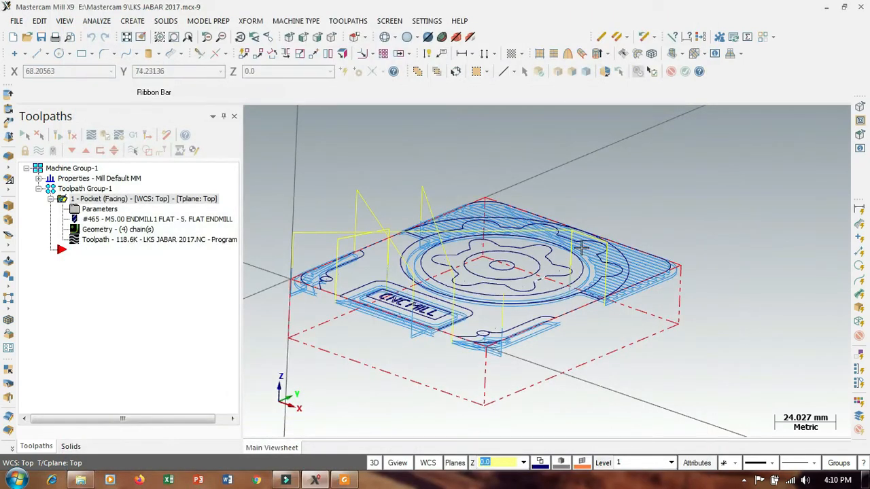
# Return to the top view and examine the pocket toolpath around the gear-shaped contours
pyautogui.moveTo(671, 162); pyautogui.dragTo(665, 208, button='middle')
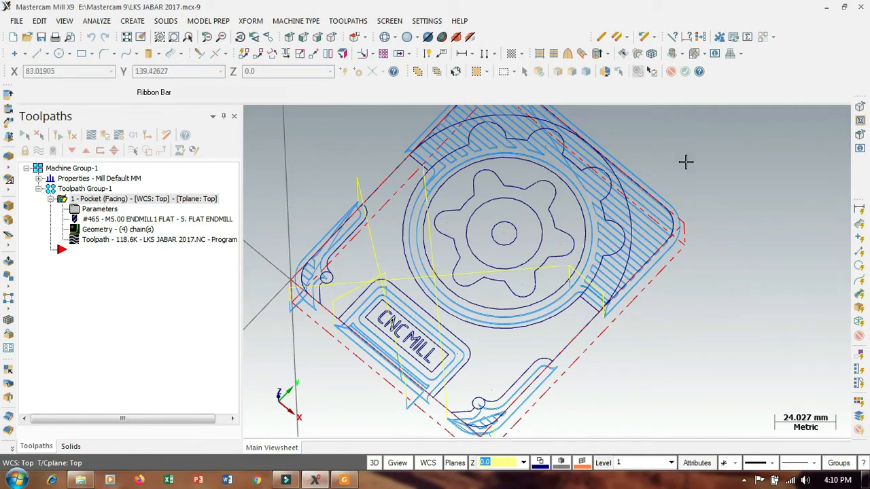
pyautogui.moveTo(684, 161); pyautogui.dragTo(719, 175, button='middle')
pyautogui.rightClick(754, 167)
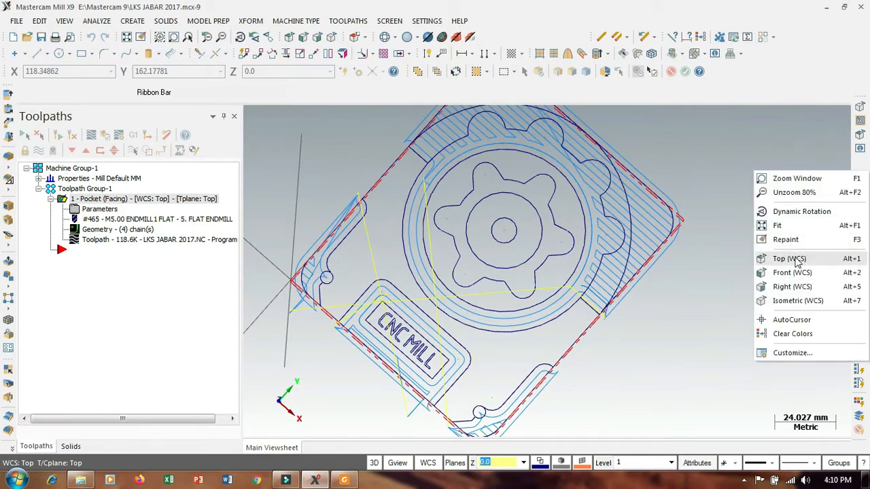
pyautogui.click(791, 256)
pyautogui.scroll(2, 481, 288)
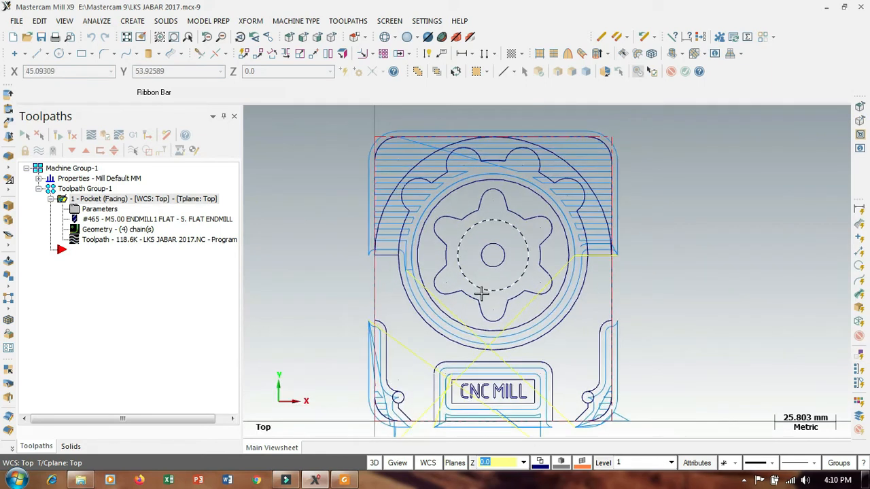
pyautogui.scroll(1, 467, 291)
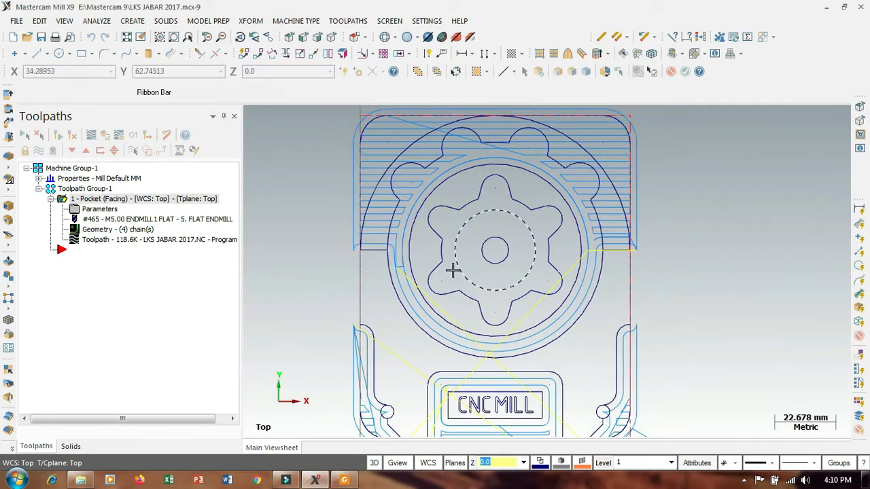
# Start a second pocket toolpath after the facing operation, chaining the six-lobed gear contour and the larger circle inside it
pyautogui.click(105, 253)
pyautogui.rightClick(105, 253)
pyautogui.moveTo(177, 109)
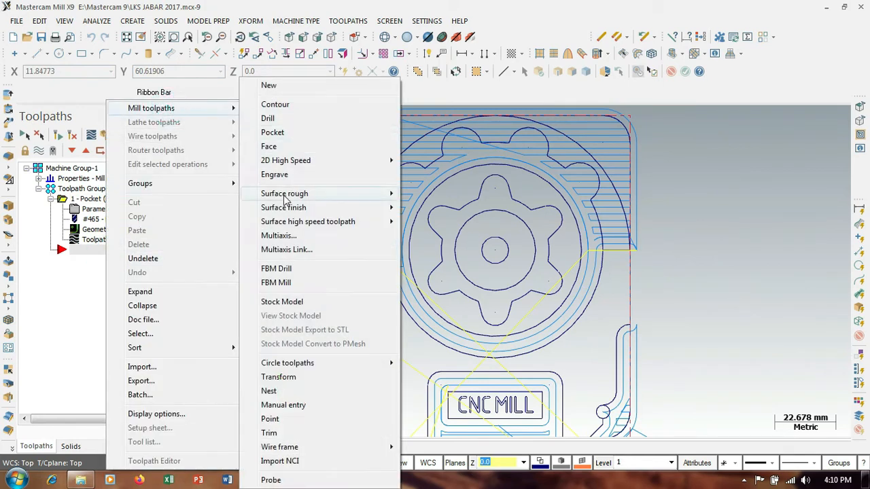
pyautogui.click(277, 134)
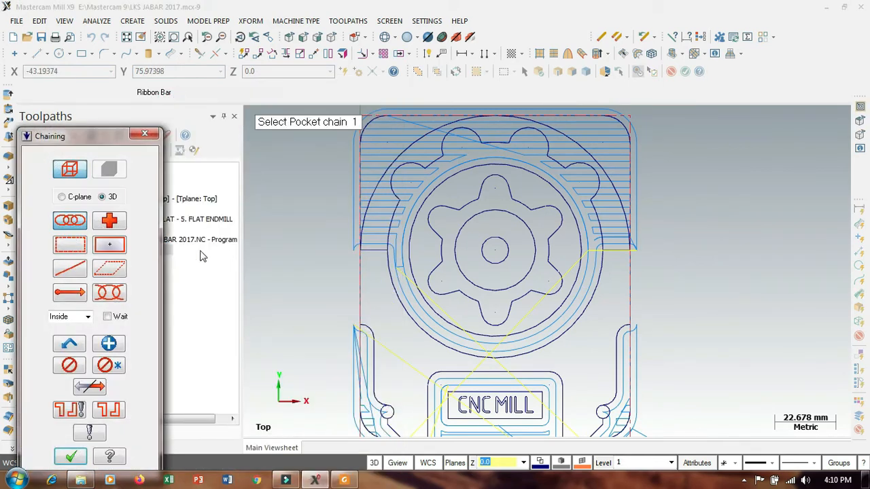
pyautogui.click(524, 207)
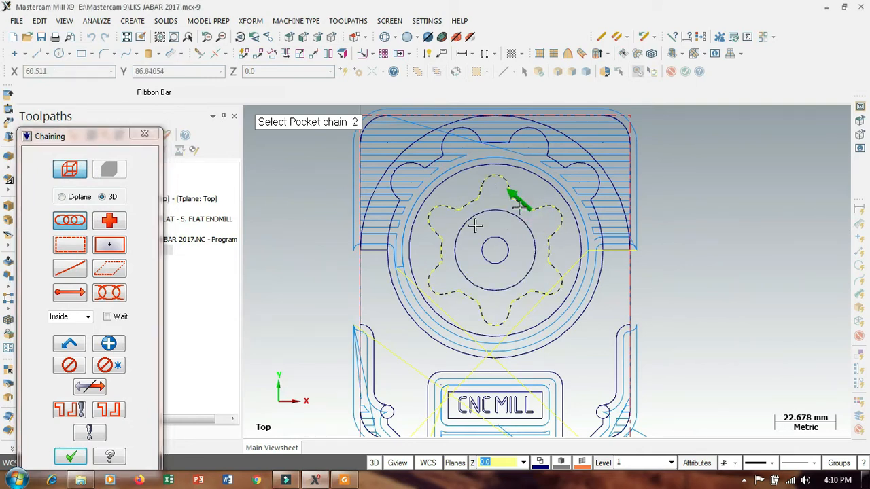
pyautogui.click(520, 219)
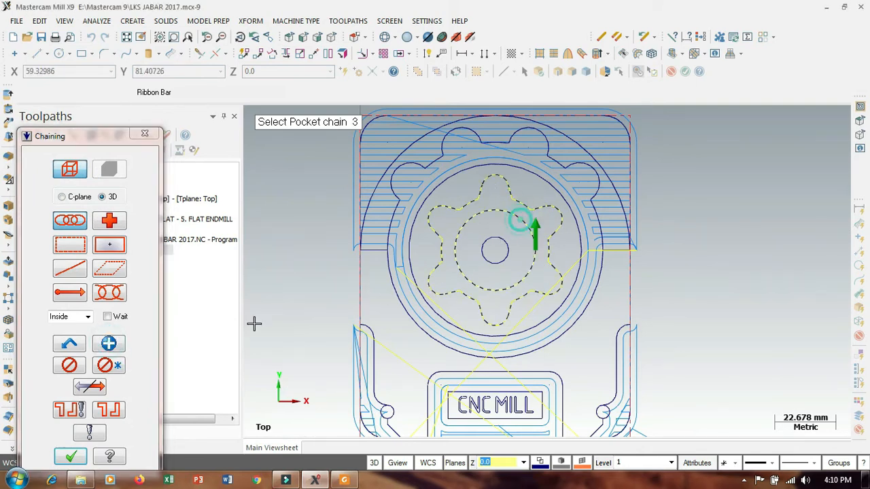
pyautogui.click(69, 455)
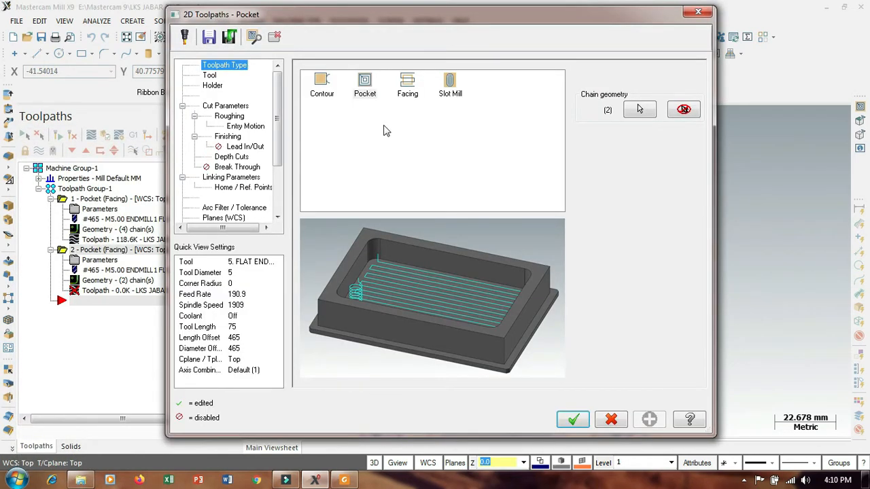
# Change the new pocket's type to Standard in its cut parameters and check its tool and roughing settings
pyautogui.click(210, 76)
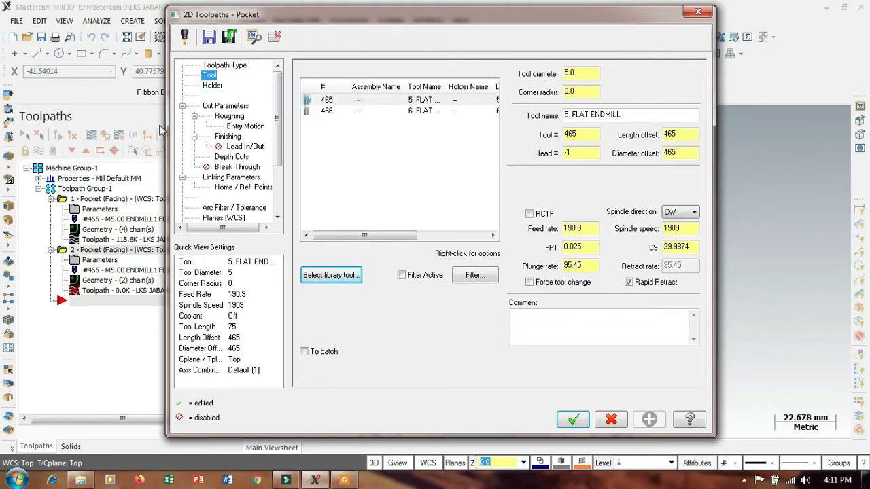
pyautogui.click(238, 107)
pyautogui.click(611, 94)
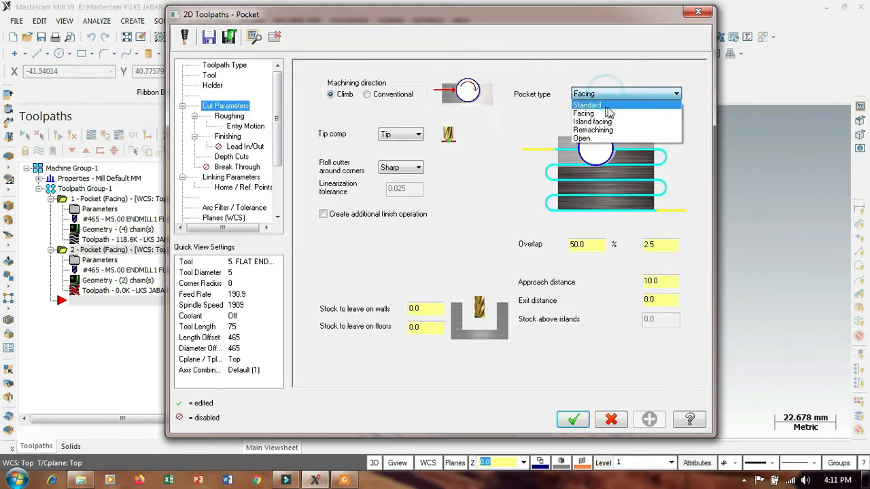
pyautogui.click(588, 106)
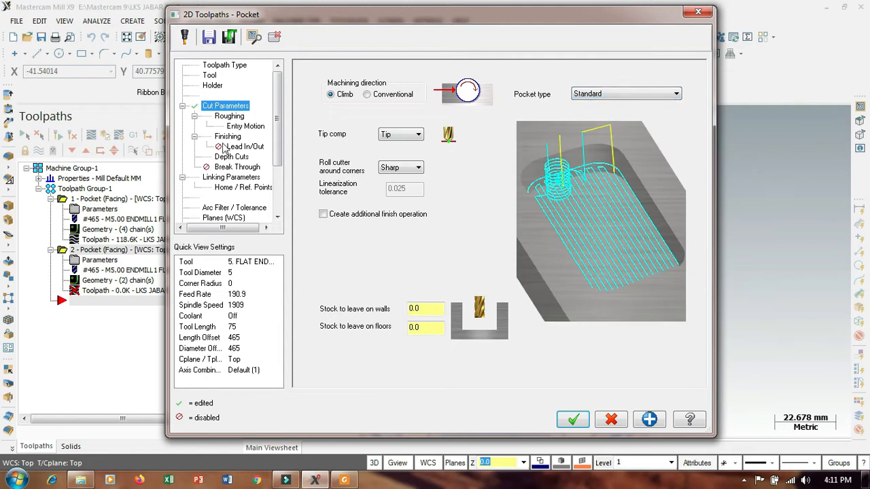
pyautogui.click(230, 116)
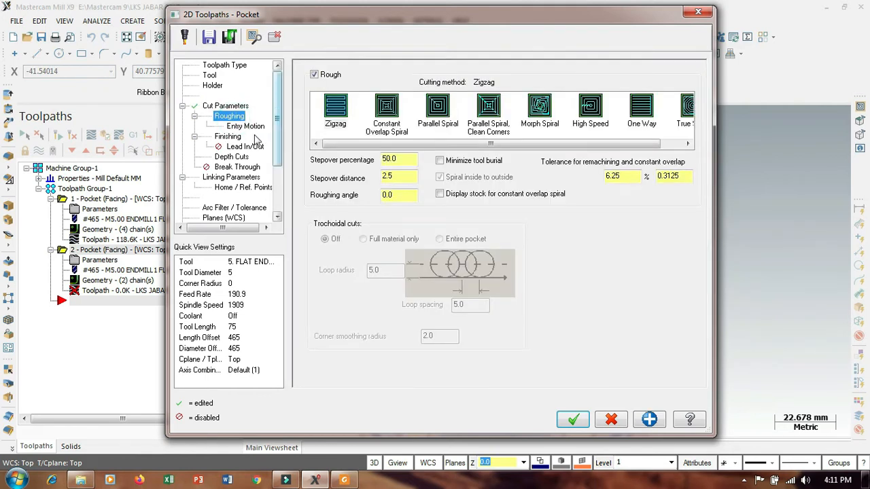
# Set the gear pocket's depth to -3.0, check its depth cuts, and generate the toolpath
pyautogui.click(231, 177)
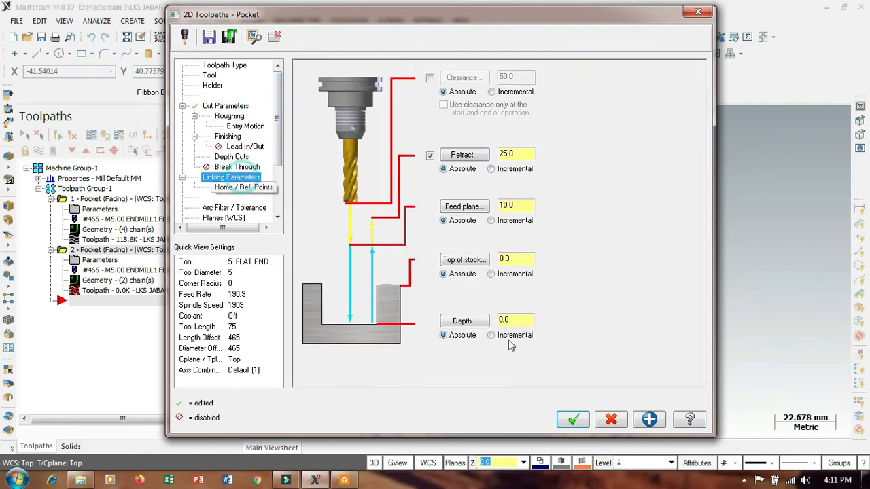
pyautogui.click(503, 320)
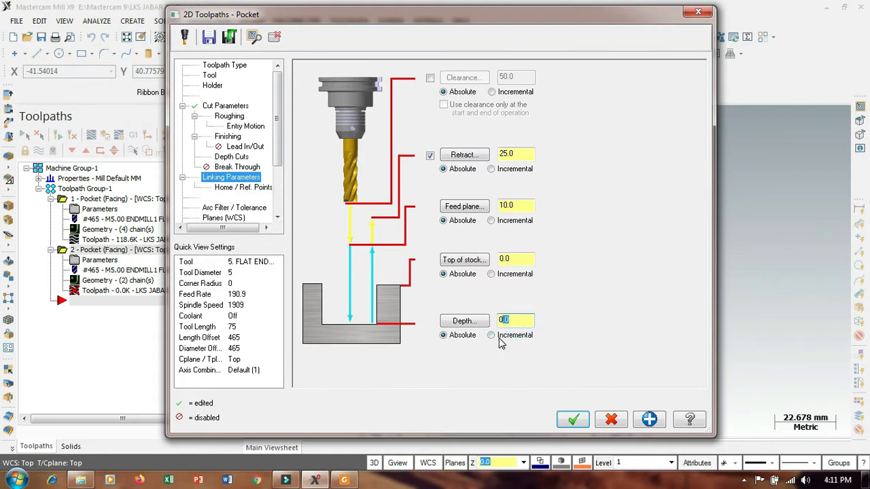
pyautogui.doubleClick(521, 317)
pyautogui.click(515, 259)
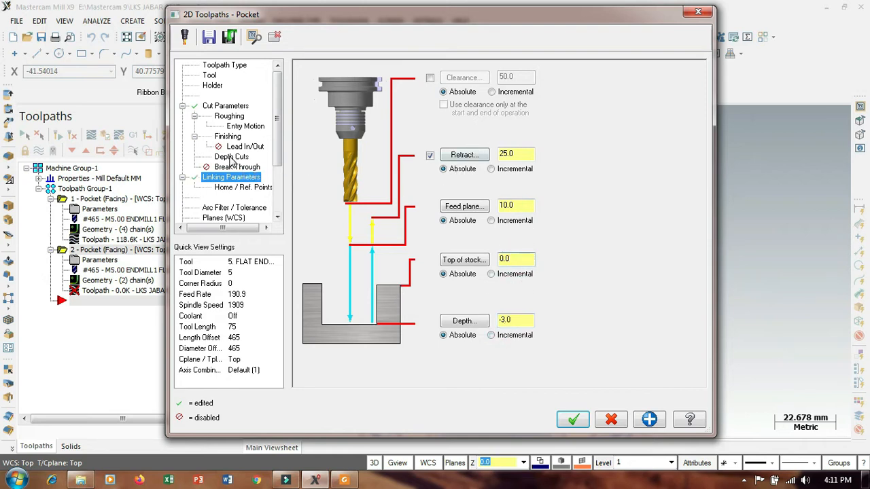
pyautogui.click(231, 157)
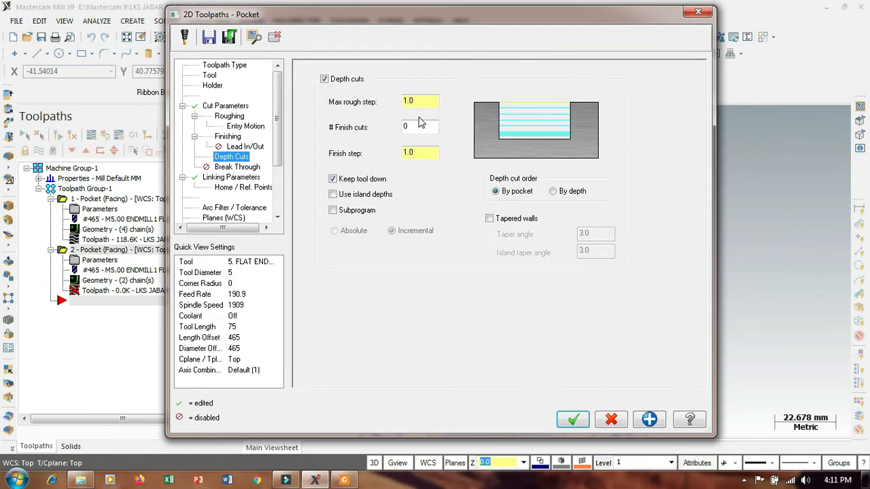
pyautogui.click(573, 419)
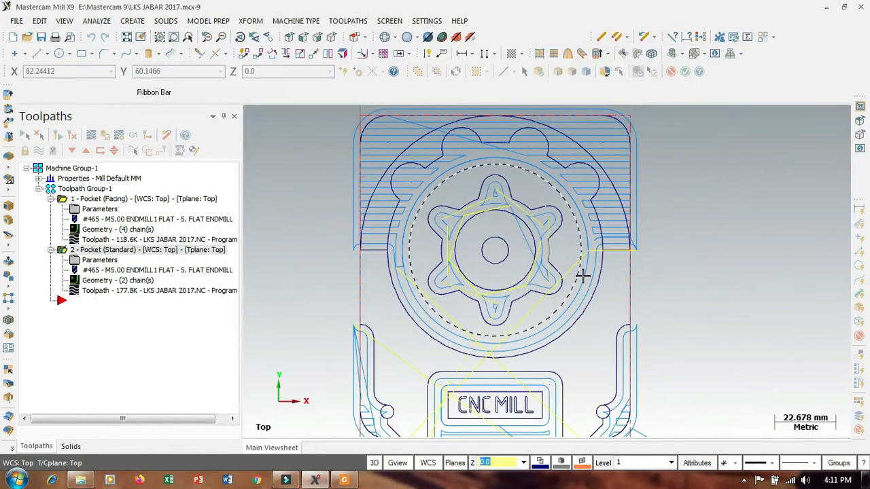
# Examine the new pocket toolpath inside the gear contour from close up and at an angle
pyautogui.moveTo(574, 250); pyautogui.dragTo(526, 225, button='middle')
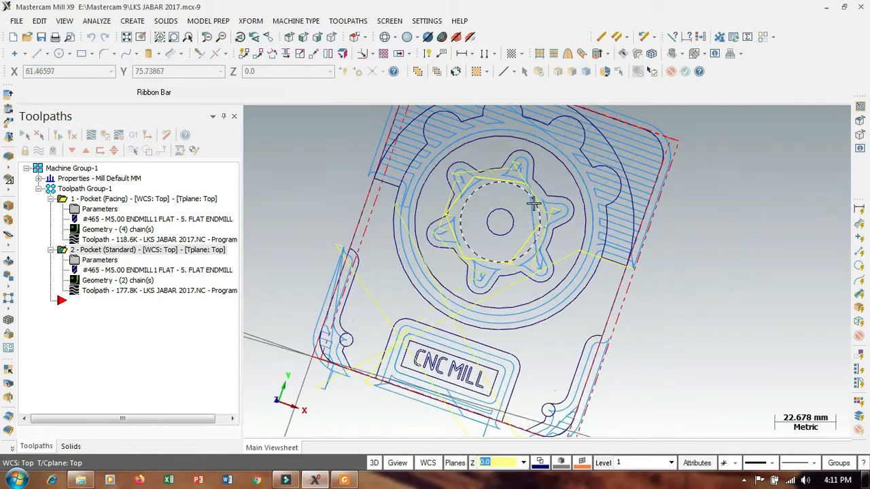
pyautogui.scroll(5, 537, 218)
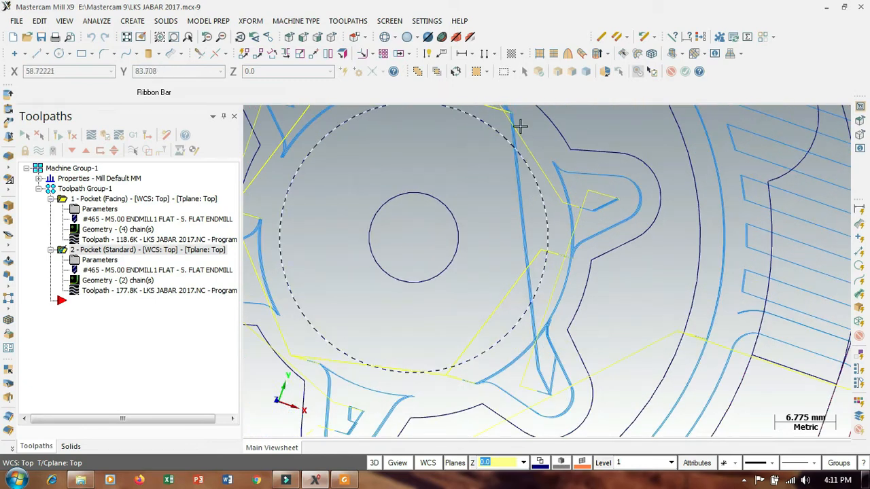
pyautogui.moveTo(513, 307); pyautogui.dragTo(544, 330, button='middle')
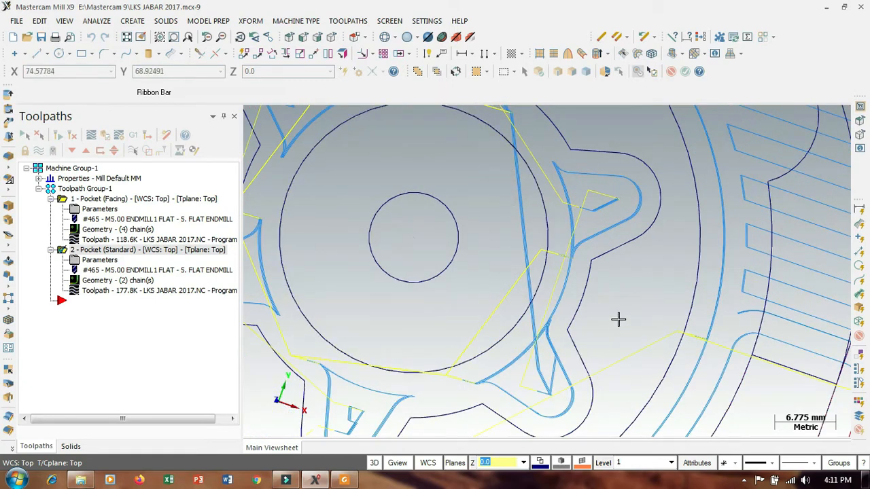
pyautogui.moveTo(618, 316); pyautogui.dragTo(653, 281, button='middle')
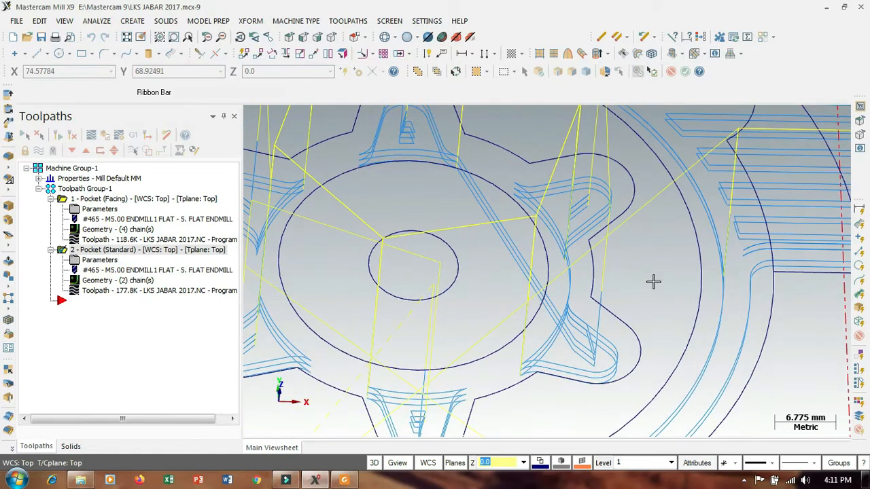
pyautogui.scroll(-3, 653, 281)
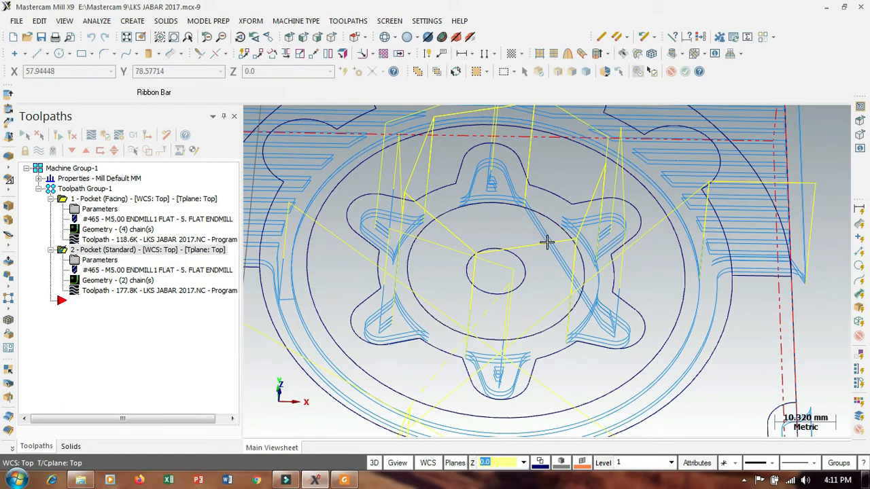
# Turn off Keep tool down in the gear pocket's depth cuts and regenerate the toolpath
pyautogui.click(100, 259)
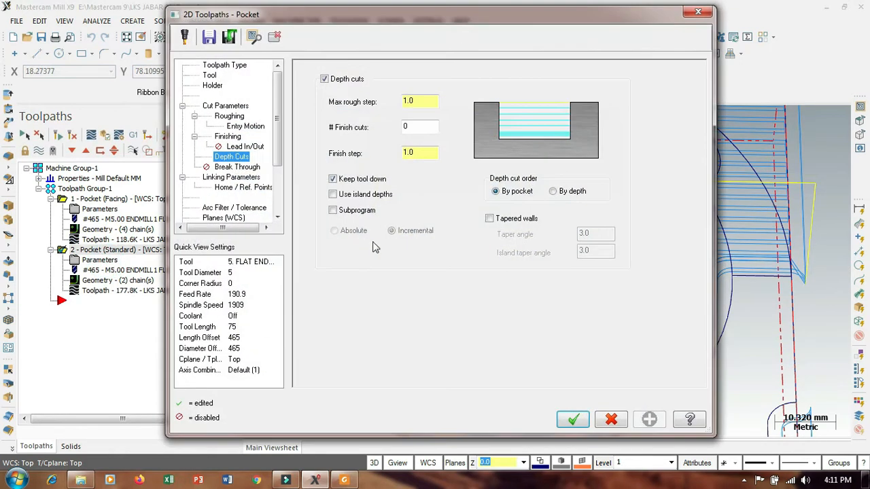
pyautogui.click(226, 106)
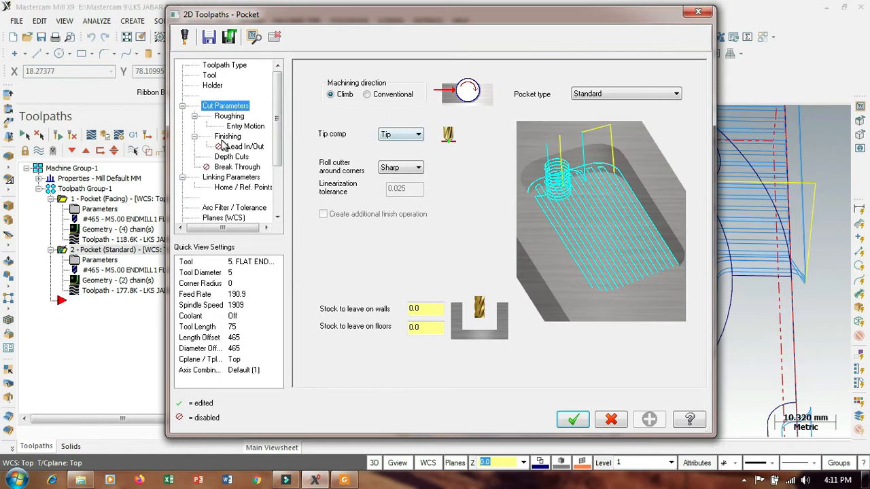
pyautogui.click(227, 116)
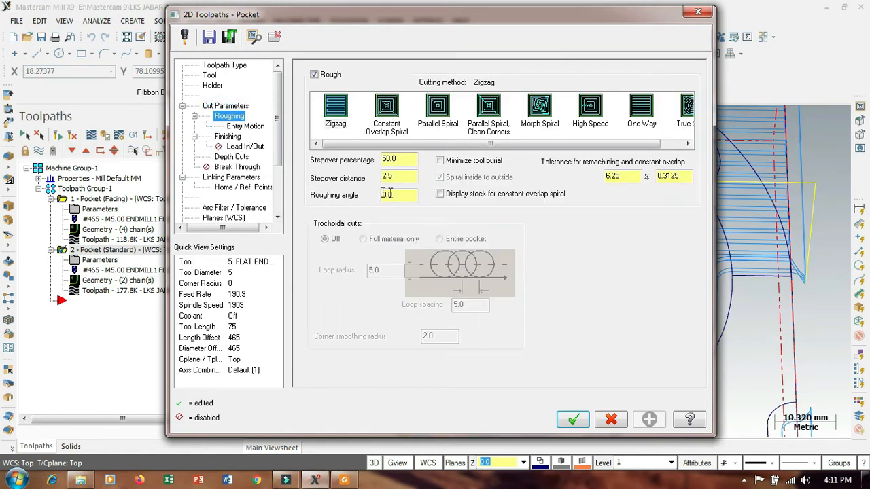
pyautogui.click(234, 157)
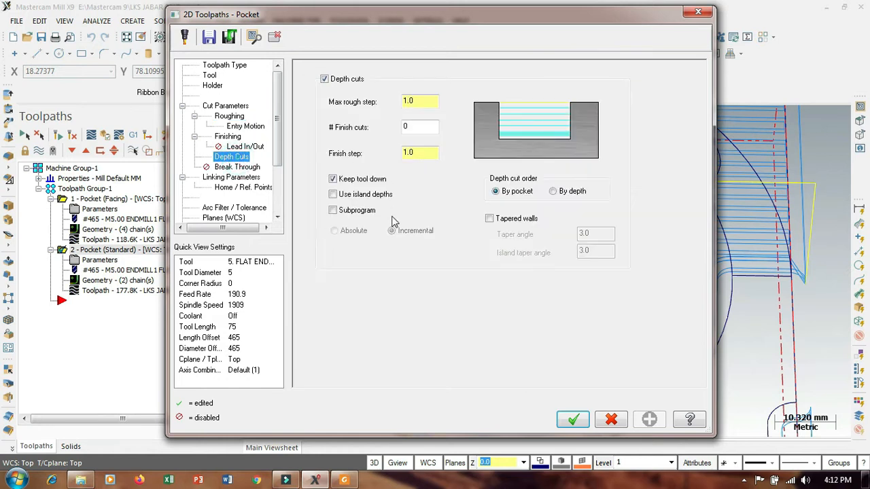
pyautogui.click(362, 180)
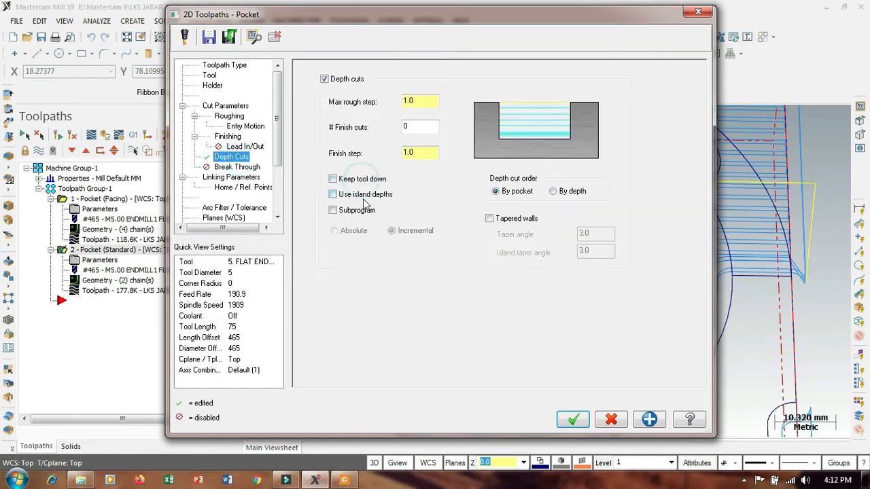
pyautogui.click(572, 421)
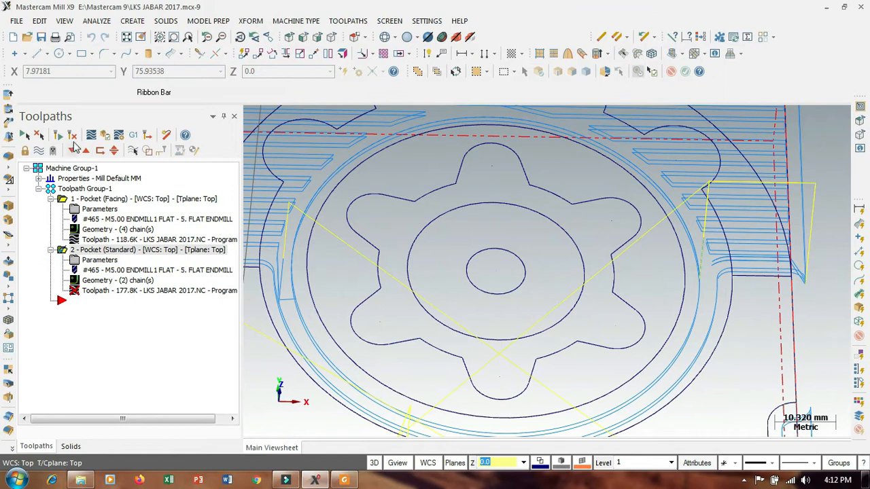
pyautogui.click(60, 137)
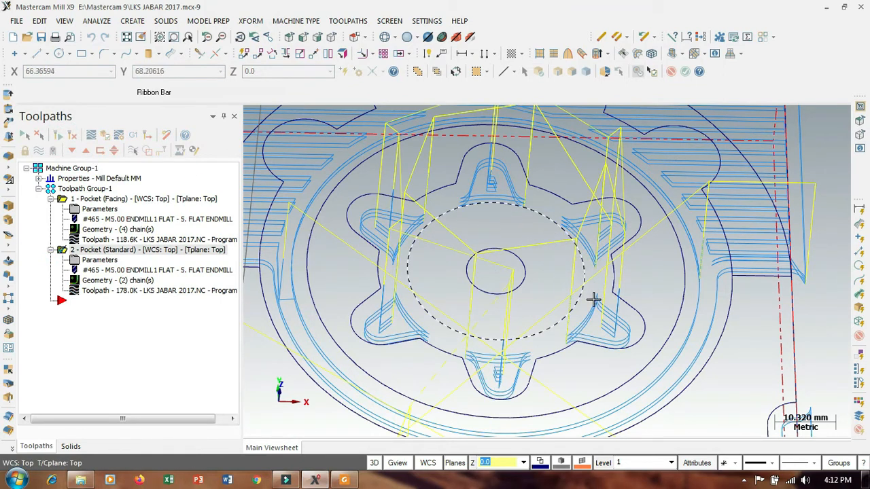
# Replace the gear pocket's tool with the 4 mm flat endmill, number 464, from the tool library and regenerate the toolpath
pyautogui.moveTo(654, 243); pyautogui.dragTo(640, 280, button='middle')
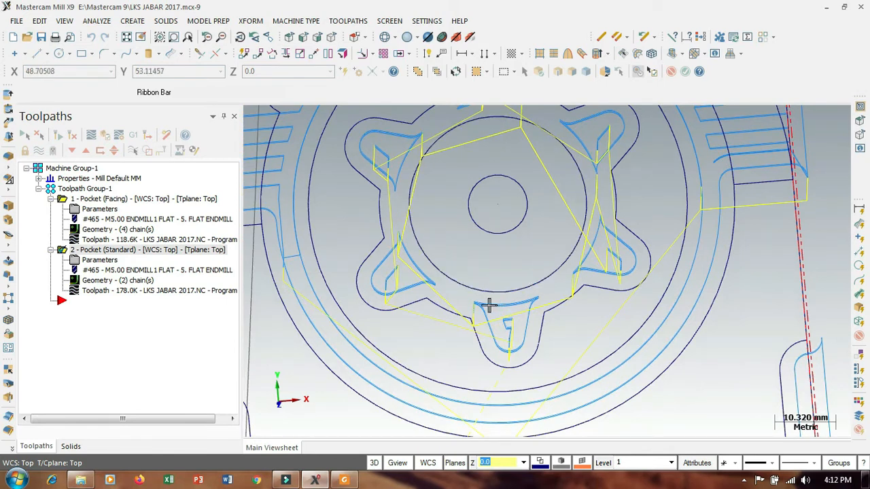
pyautogui.click(99, 259)
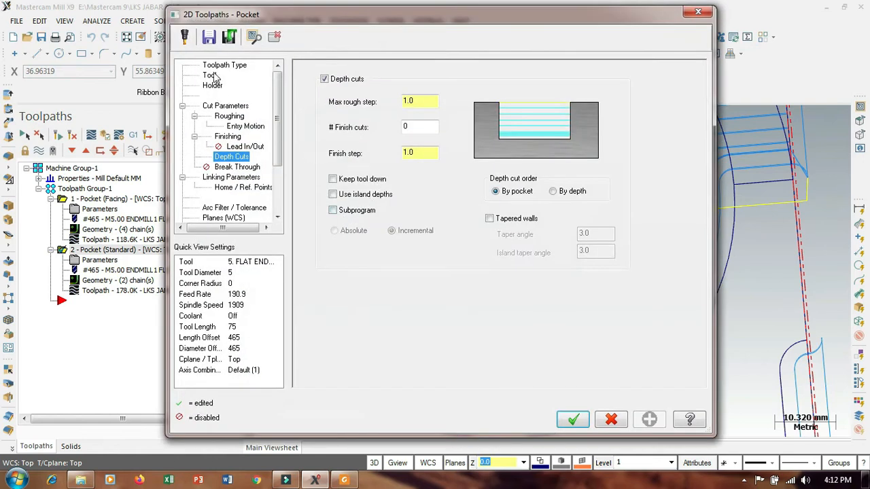
pyautogui.click(210, 76)
pyautogui.rightClick(369, 143)
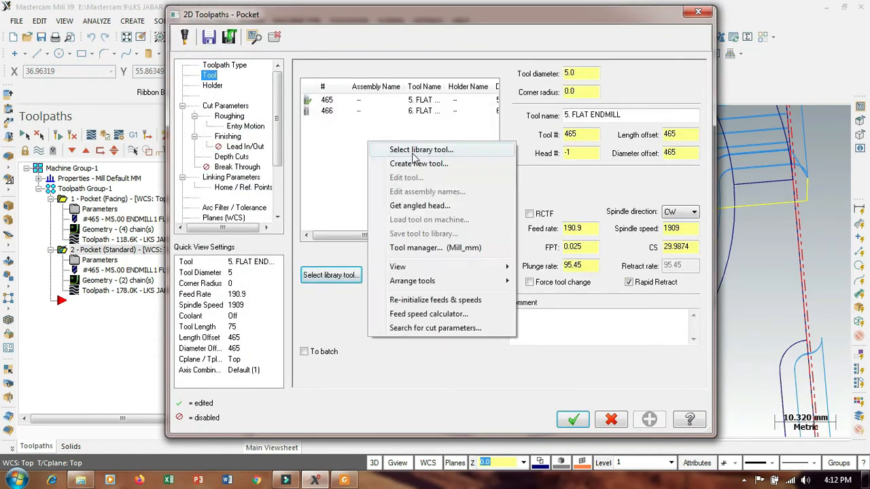
pyautogui.click(442, 156)
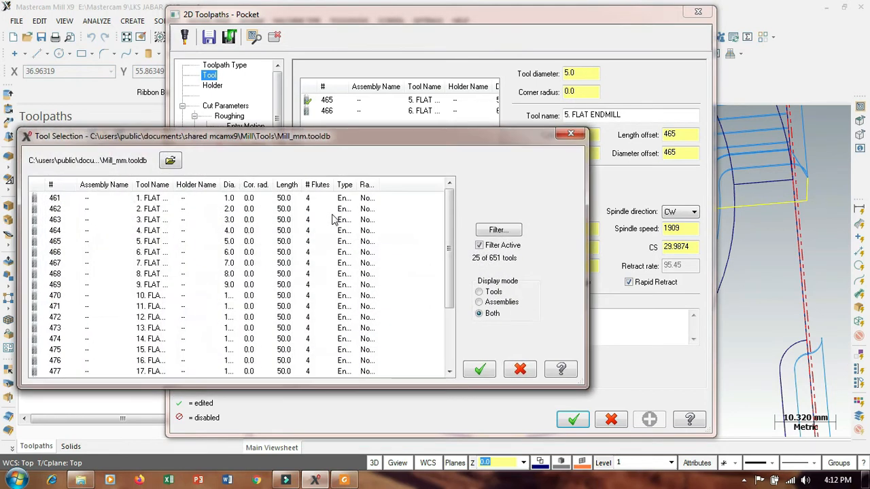
pyautogui.click(142, 231)
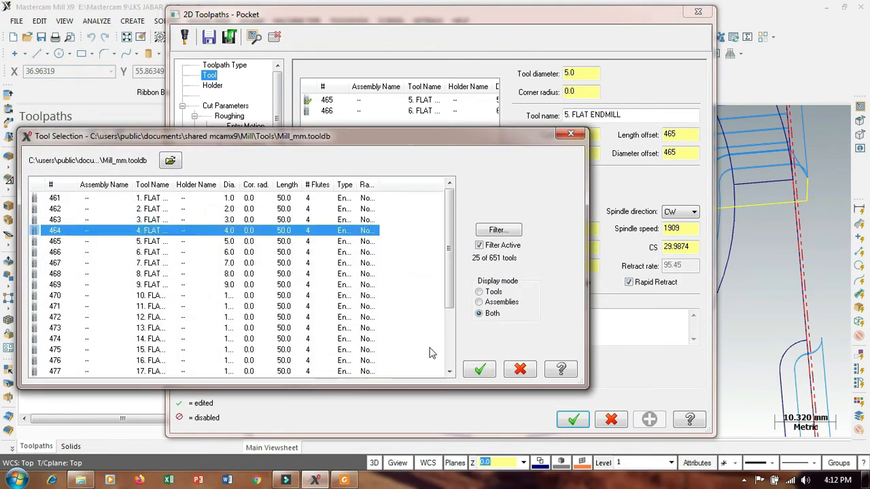
pyautogui.click(480, 370)
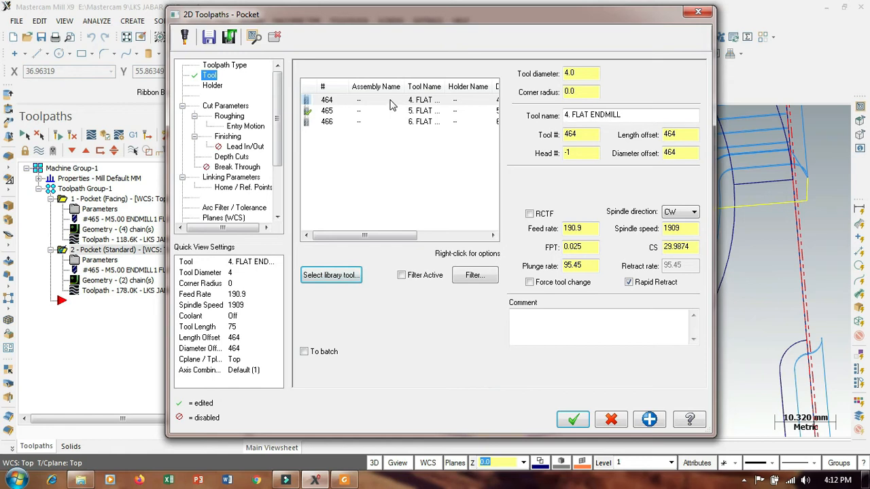
pyautogui.click(576, 421)
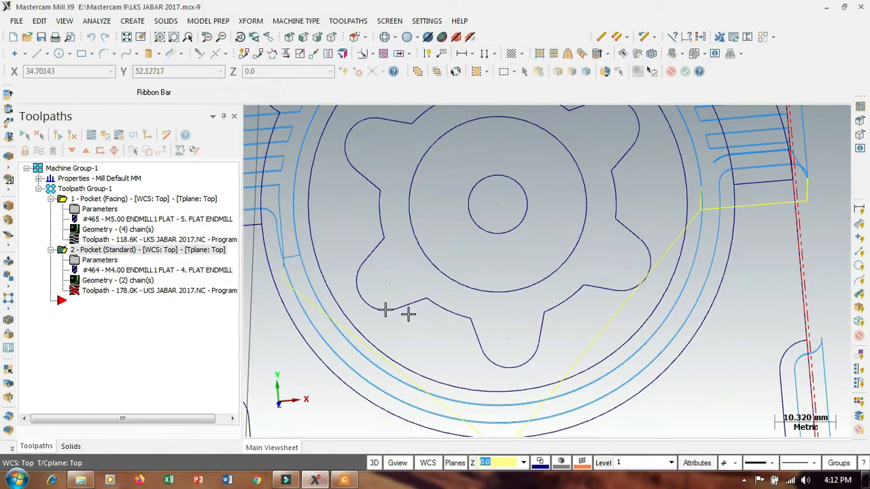
pyautogui.click(72, 136)
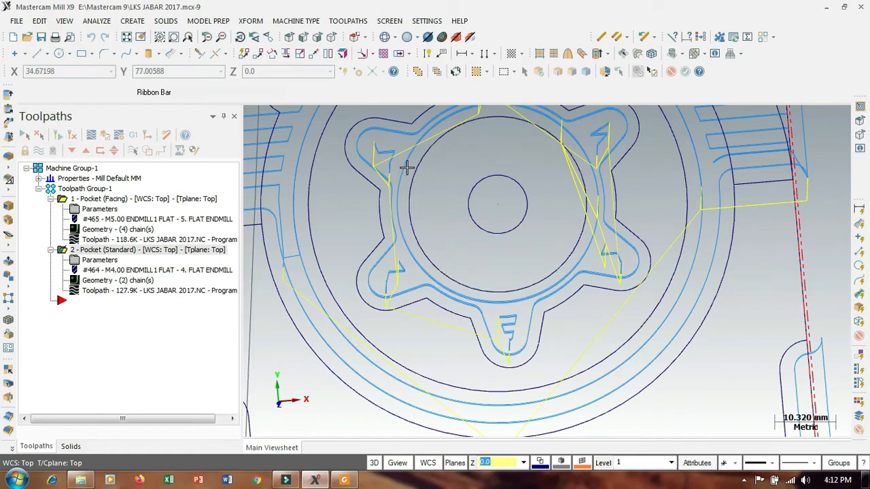
pyautogui.scroll(-4, 591, 299)
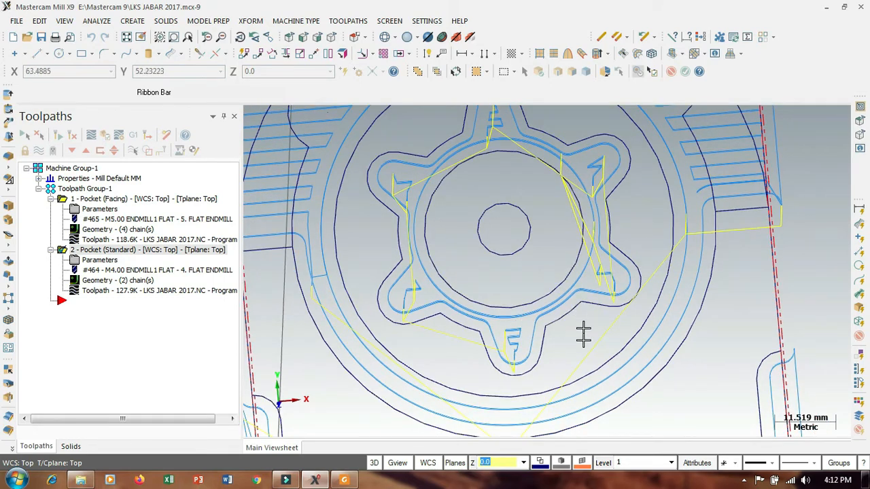
pyautogui.moveTo(583, 333); pyautogui.dragTo(527, 337, button='middle')
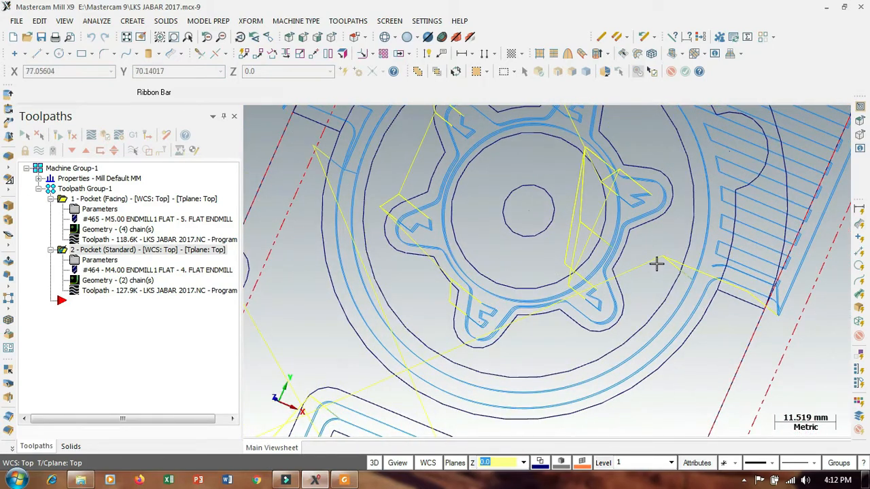
pyautogui.moveTo(689, 362); pyautogui.dragTo(712, 379, button='middle')
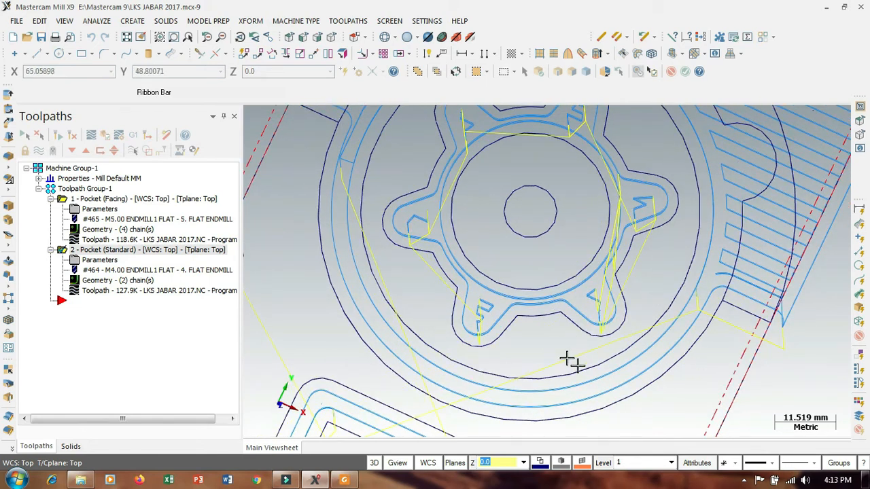
pyautogui.moveTo(566, 358); pyautogui.dragTo(632, 328, button='middle')
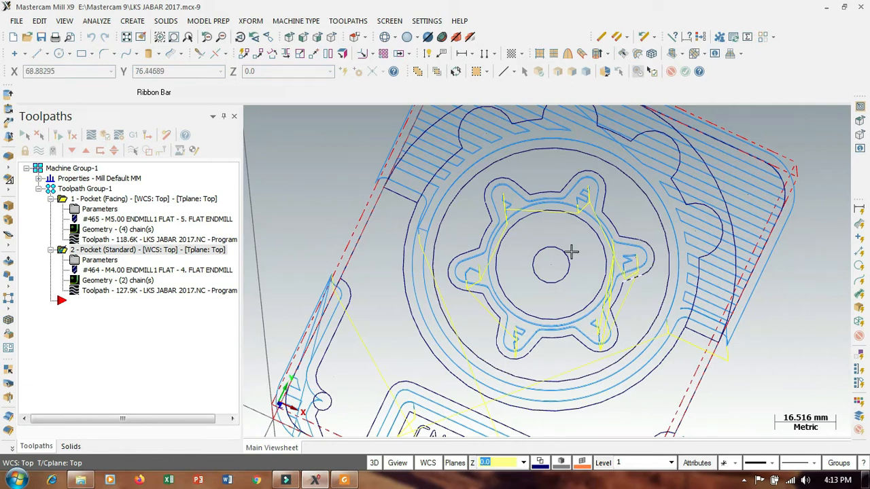
pyautogui.rightClick(121, 307)
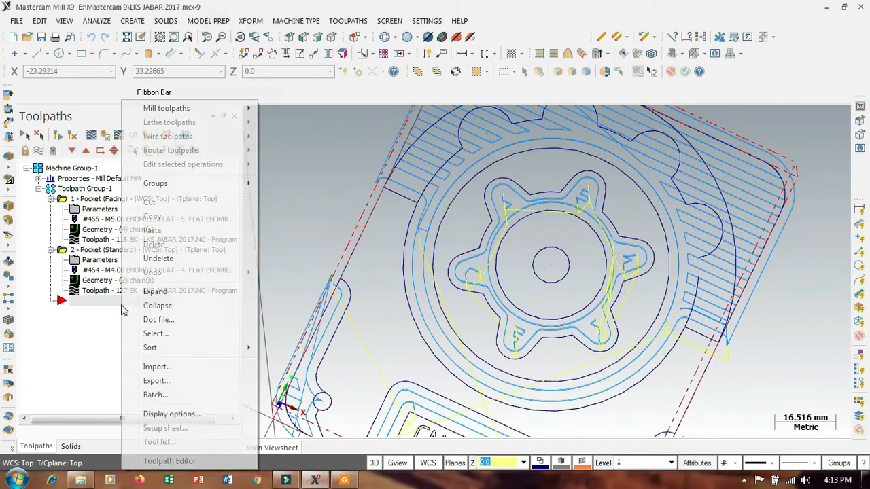
pyautogui.moveTo(186, 112)
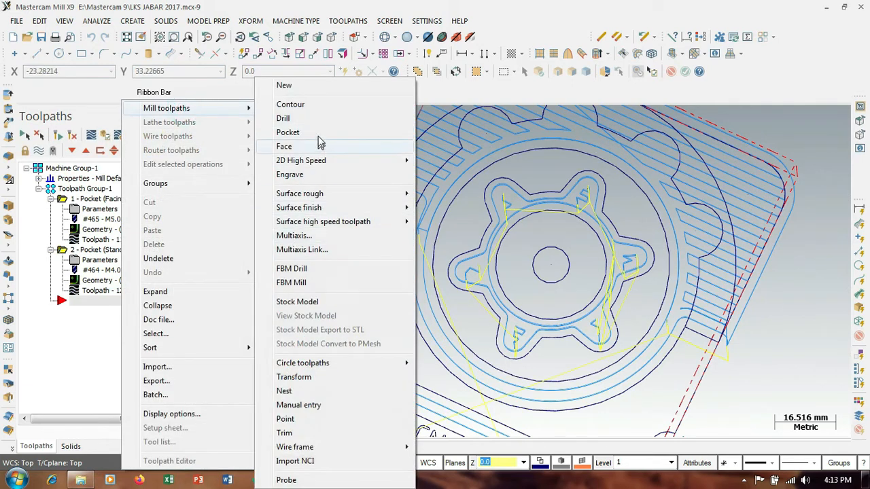
pyautogui.click(299, 132)
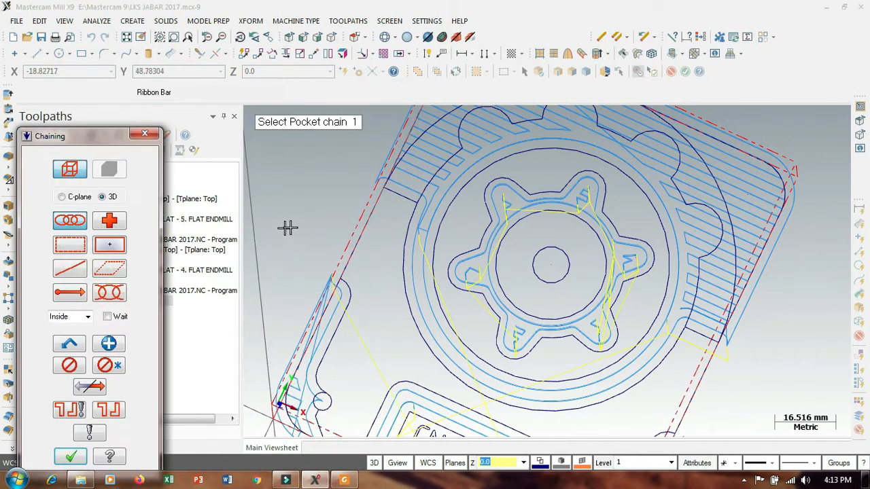
pyautogui.click(479, 232)
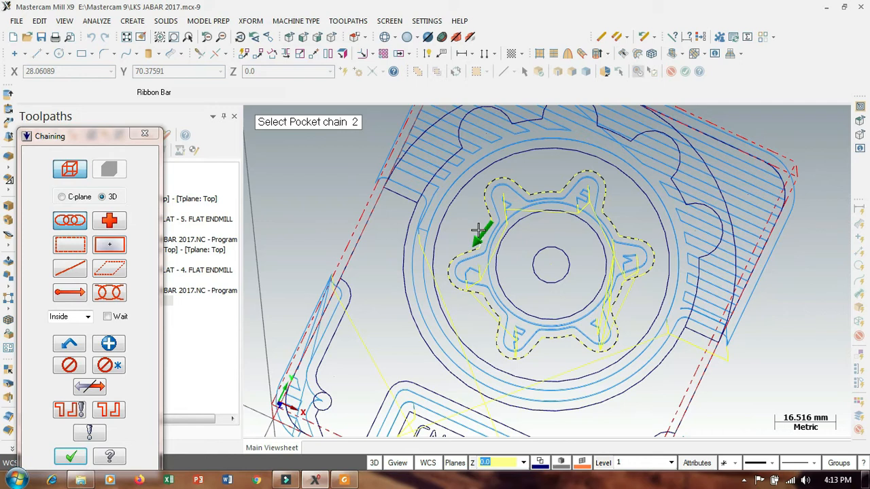
pyautogui.click(144, 133)
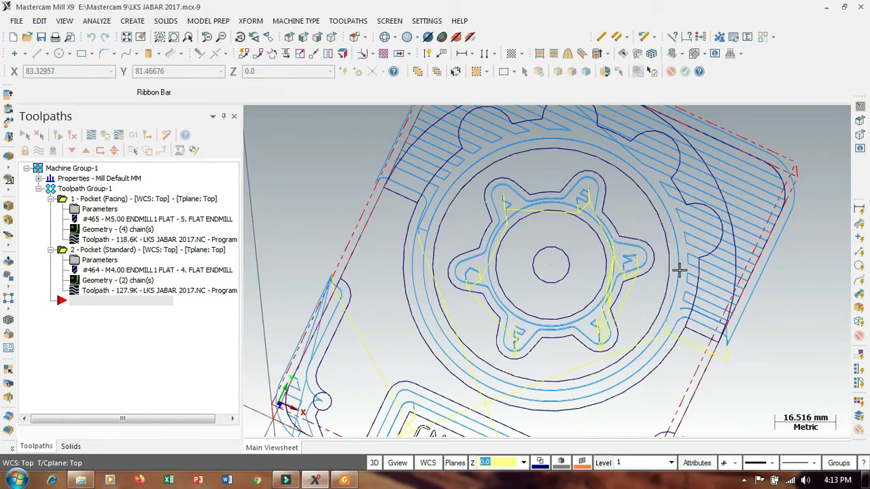
# Create a new pocket toolpath chained to the scalloped ring outline, continued through its lower arc, and the large circle inside it
pyautogui.rightClick(87, 310)
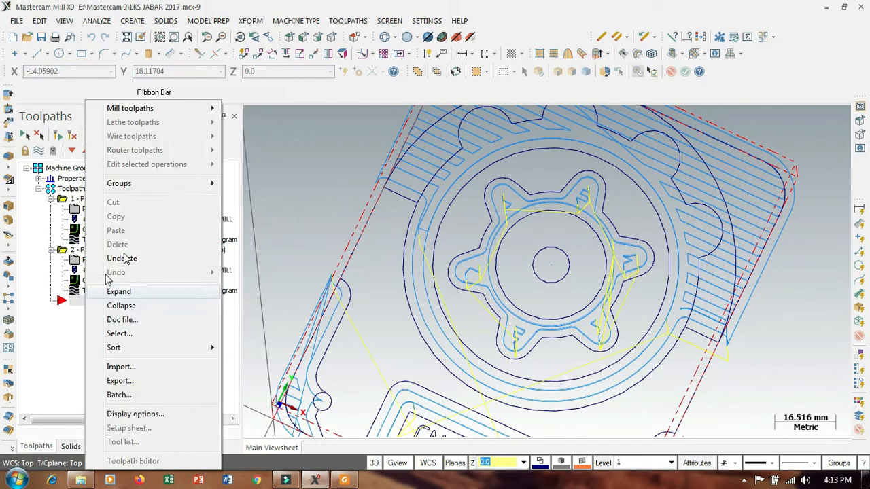
pyautogui.moveTo(130, 108)
pyautogui.click(264, 132)
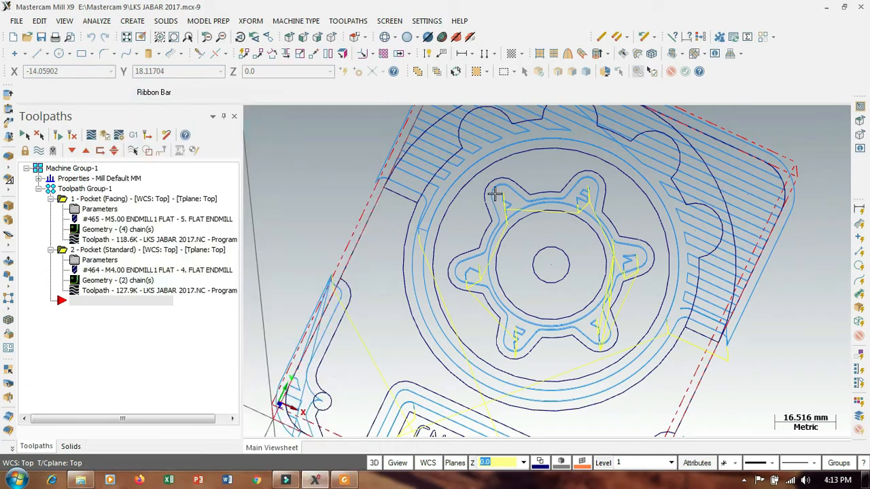
pyautogui.scroll(-3, 455, 343)
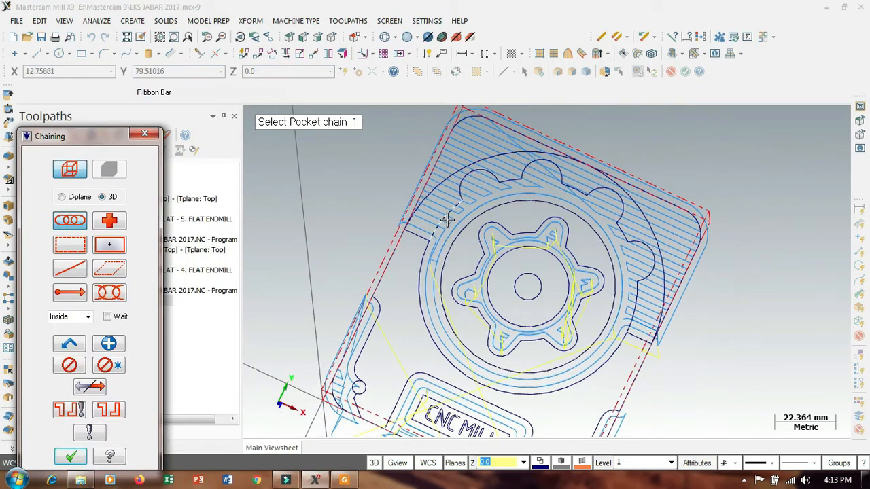
pyautogui.click(447, 217)
pyautogui.scroll(4, 614, 367)
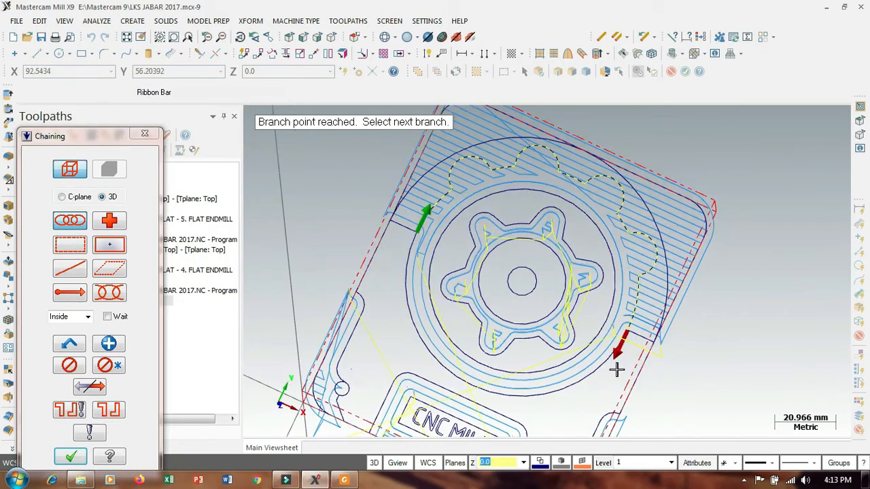
pyautogui.scroll(-2, 617, 343)
pyautogui.scroll(-3, 616, 419)
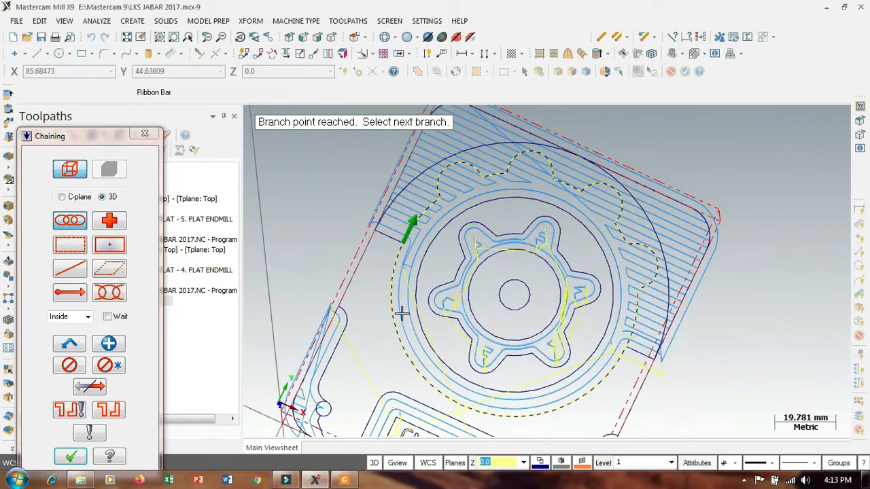
pyautogui.click(109, 344)
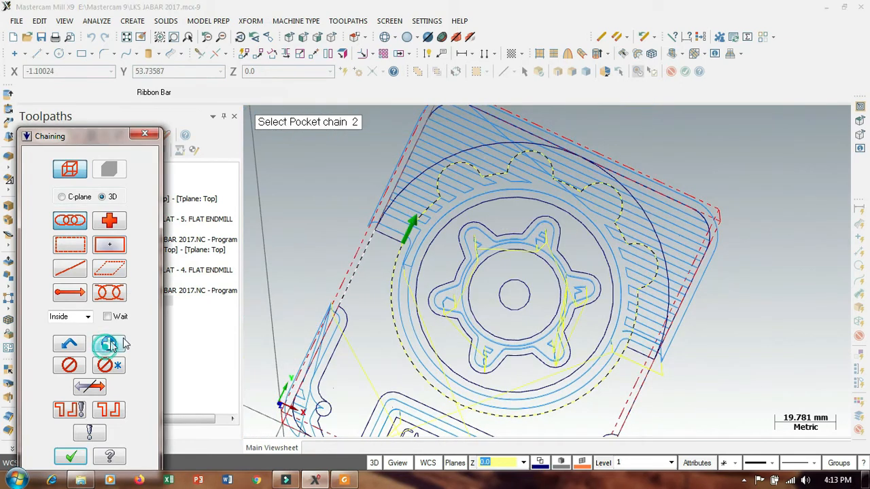
pyautogui.click(422, 243)
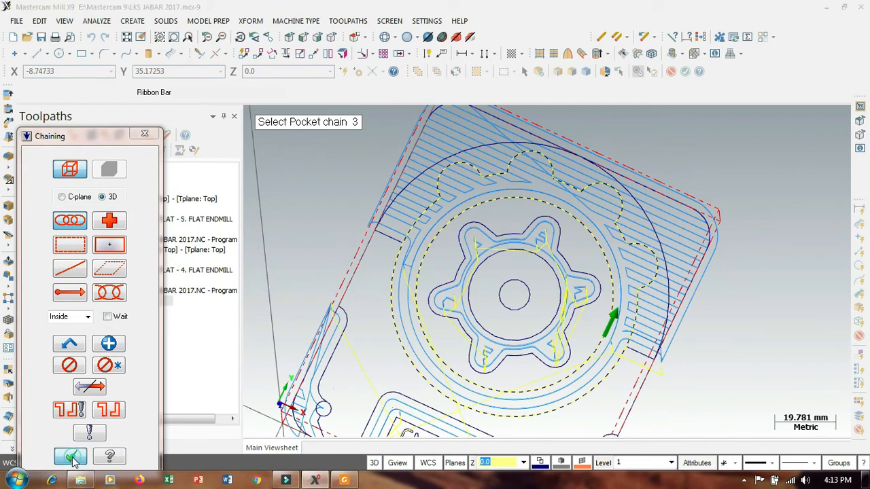
pyautogui.click(70, 457)
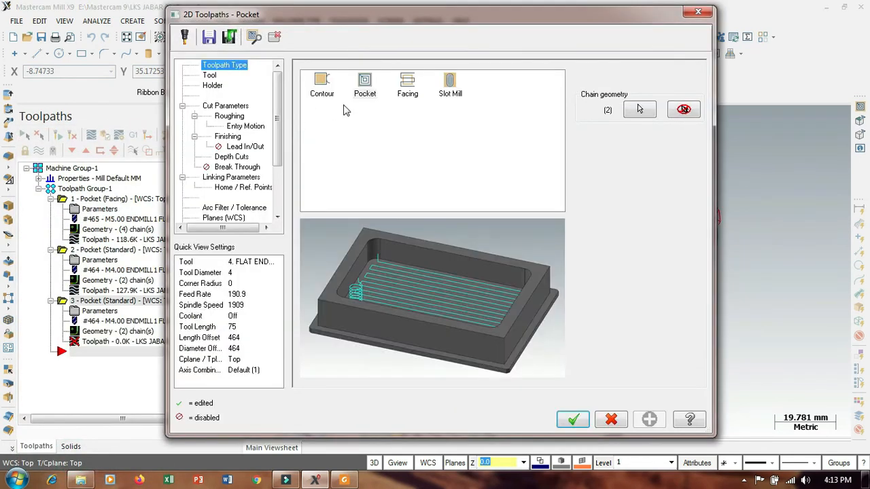
# Check the new ring pocket's tool, set its depth to -6.0 and top of stock to -2.0, and generate the toolpath
pyautogui.click(209, 75)
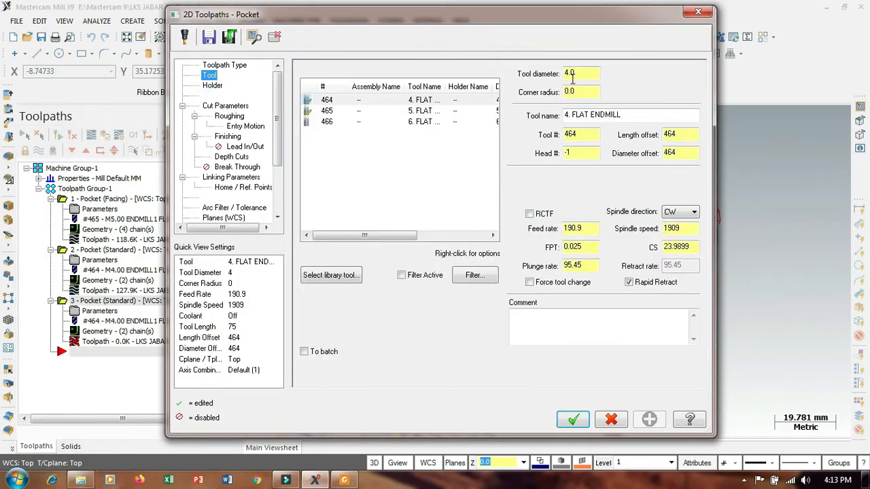
pyautogui.click(234, 178)
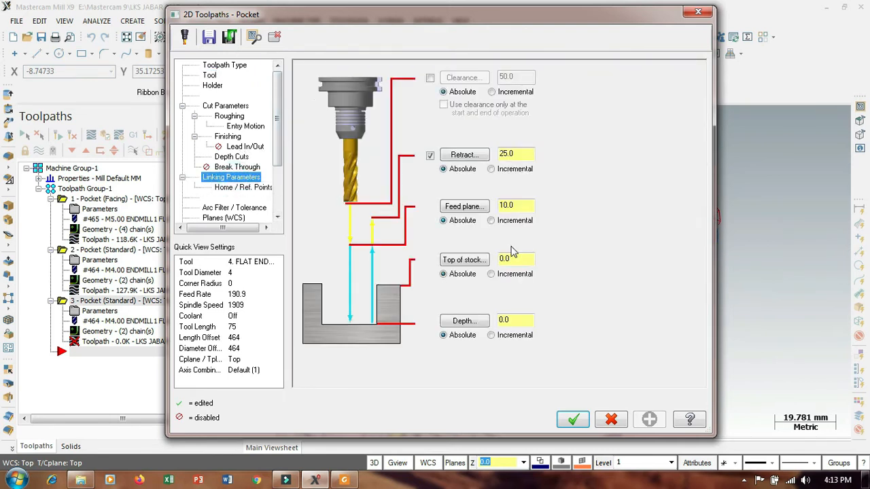
pyautogui.moveTo(515, 322); pyautogui.dragTo(488, 323)
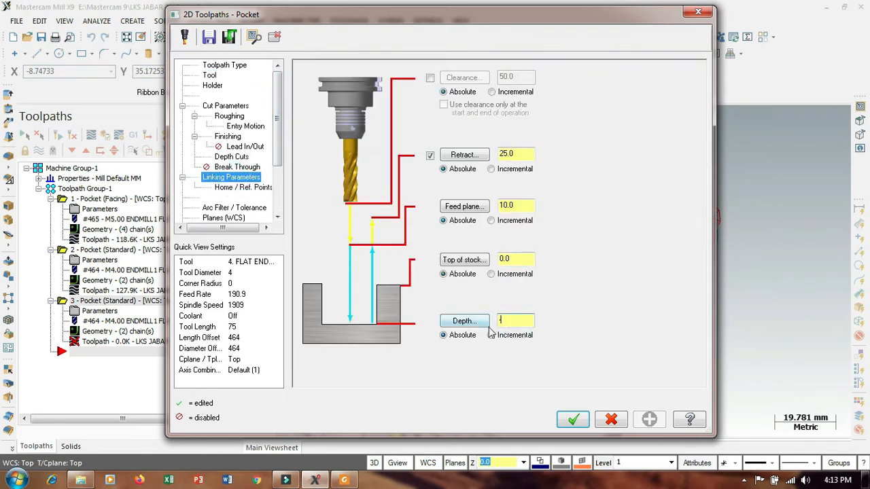
pyautogui.click(516, 261)
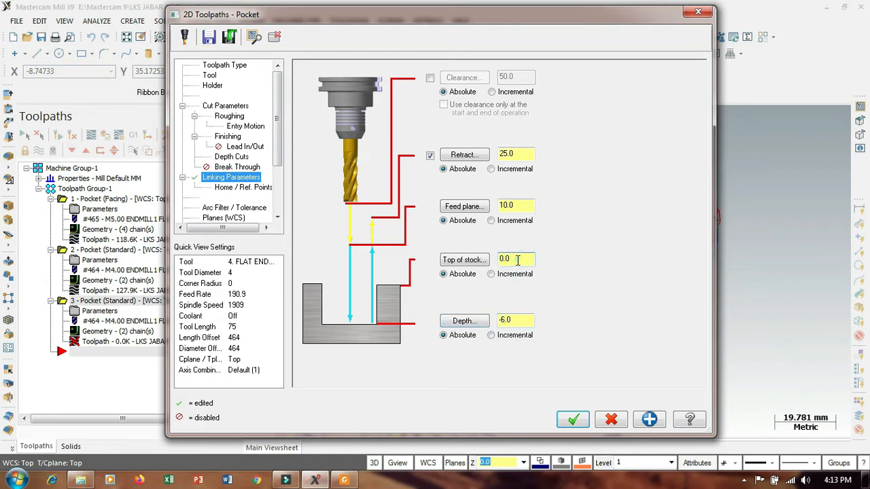
pyautogui.moveTo(495, 260); pyautogui.dragTo(494, 270)
pyautogui.click(573, 420)
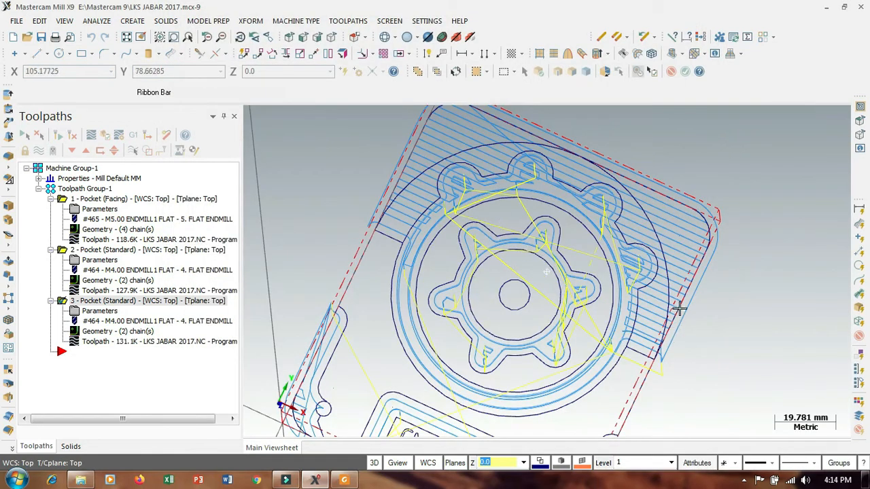
# Select all operations and play their Verify simulation in a maximized simulator window
pyautogui.moveTo(681, 337); pyautogui.dragTo(631, 284, button='middle')
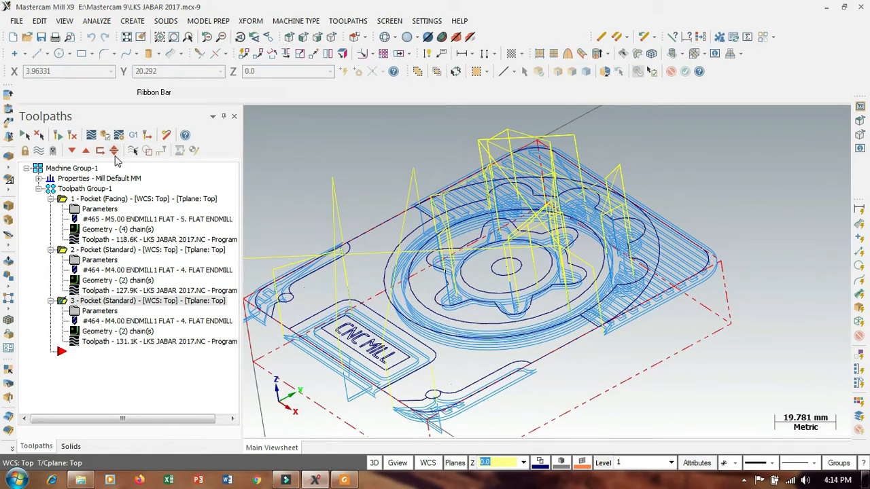
pyautogui.click(23, 135)
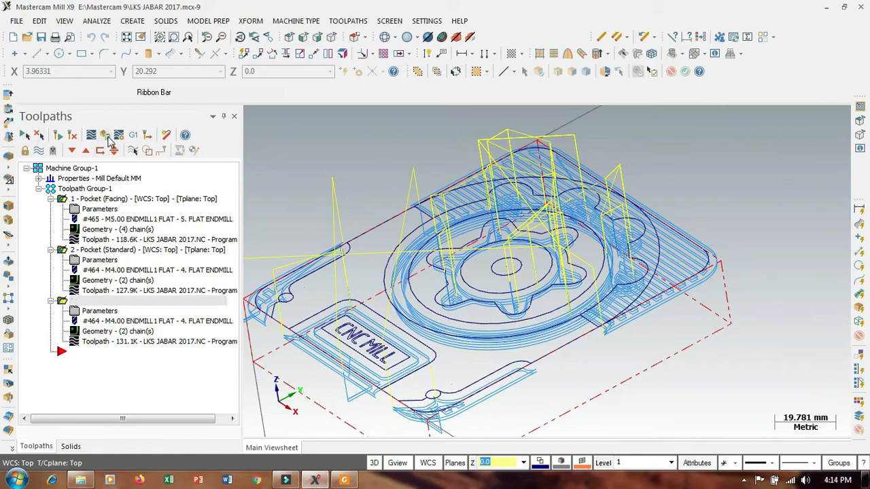
pyautogui.click(105, 135)
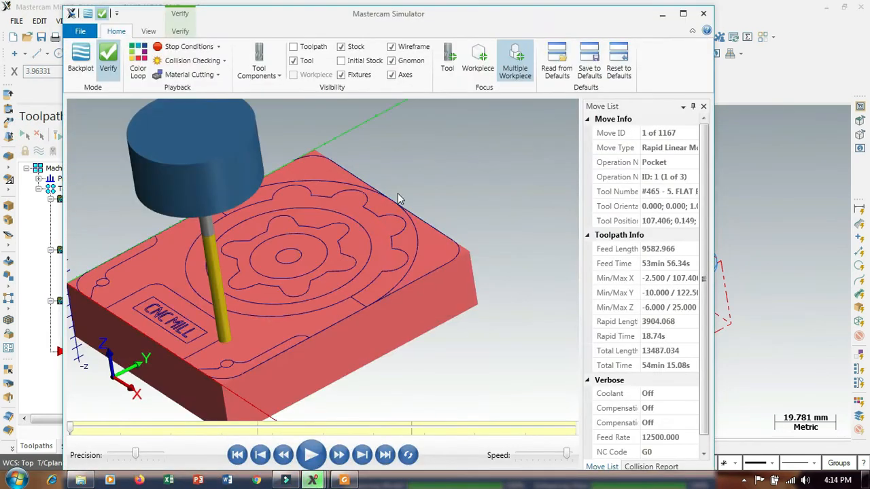
pyautogui.click(312, 454)
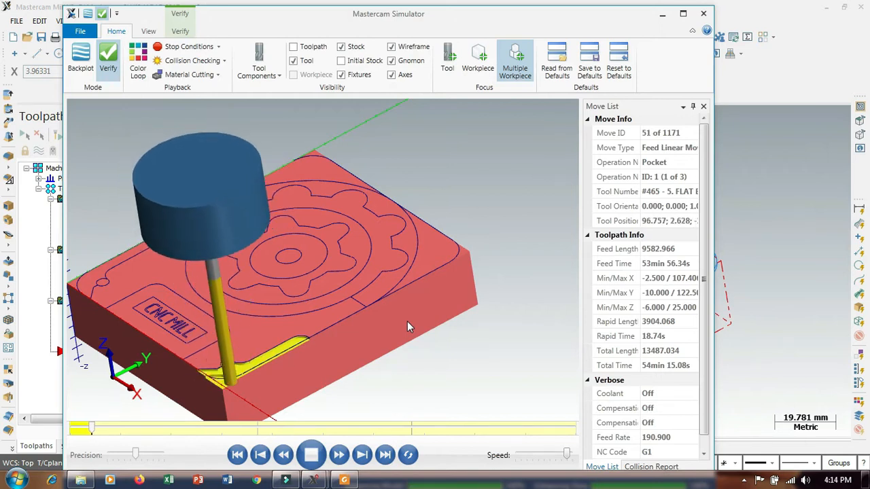
pyautogui.click(685, 14)
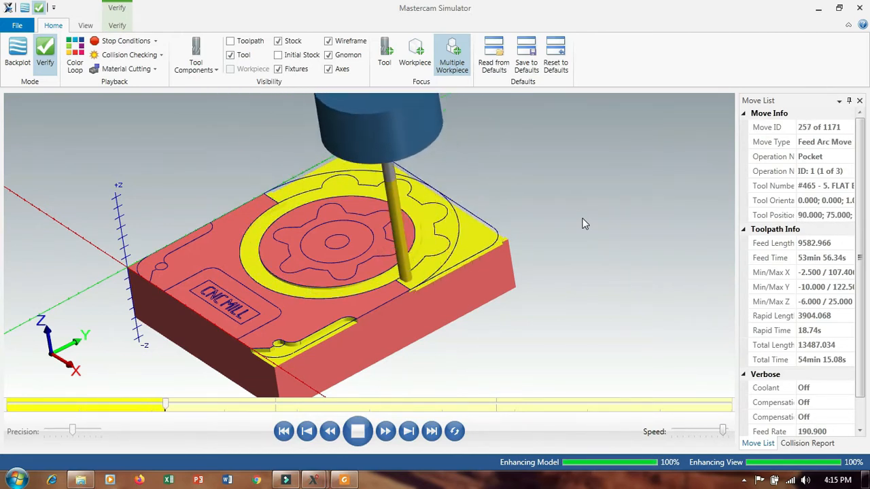
# Examine the simulated plate from several angles, including the ring and gear pockets, and close the simulator
pyautogui.moveTo(450, 347); pyautogui.dragTo(595, 286, button='middle')
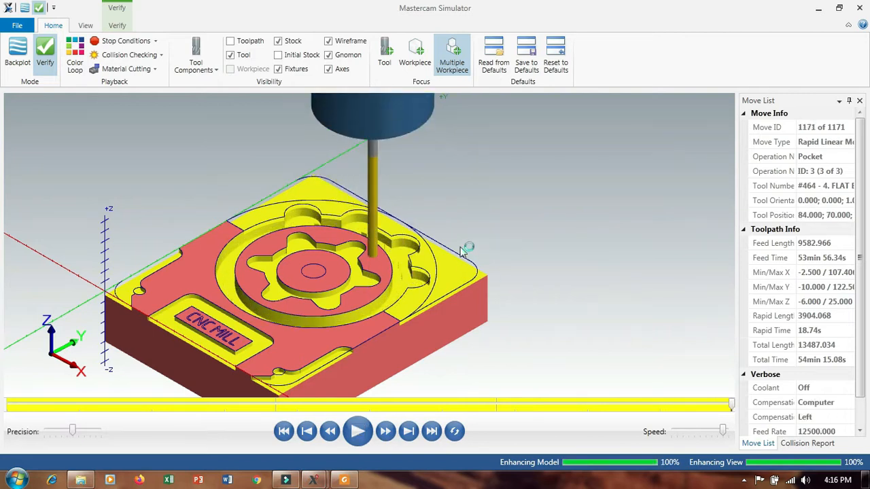
pyautogui.moveTo(466, 249); pyautogui.dragTo(455, 268, button='middle')
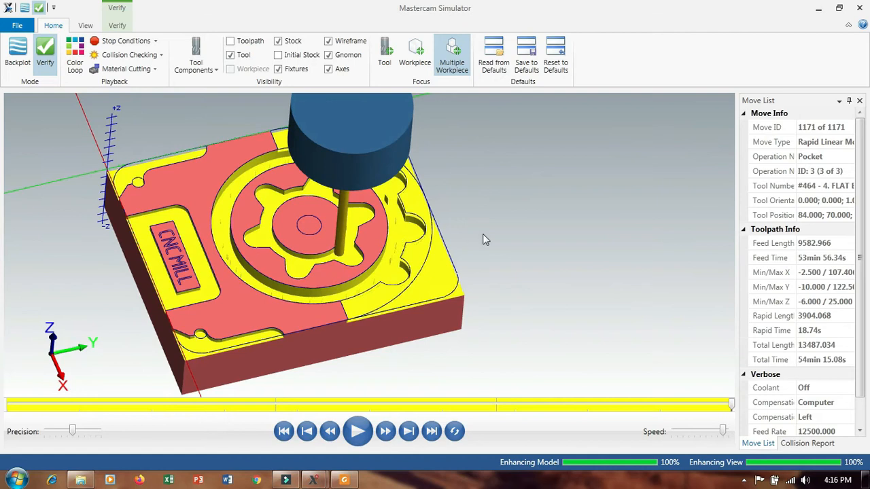
pyautogui.moveTo(459, 255); pyautogui.dragTo(501, 192, button='middle')
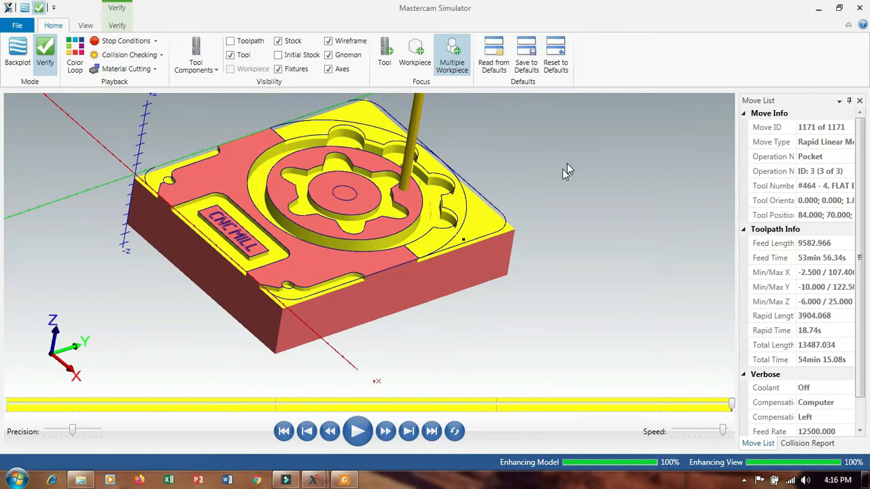
pyautogui.click(857, 8)
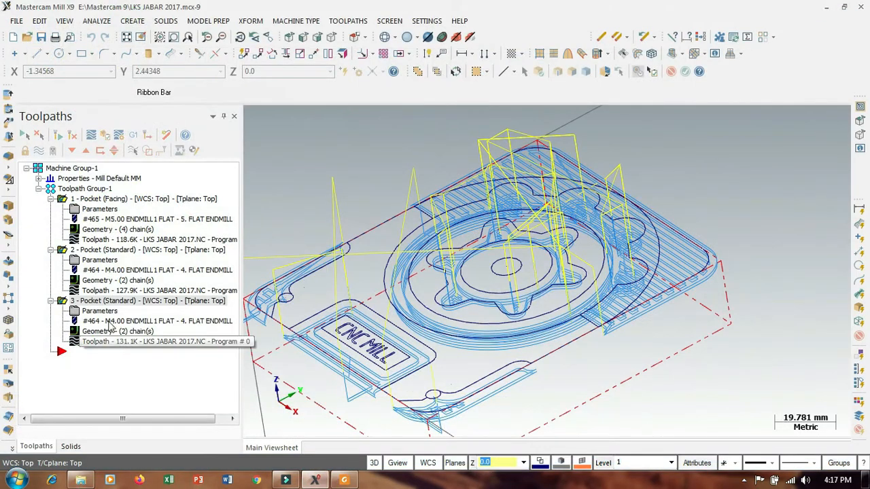
# Switch the ring pocket's tool to the 6 mm flat endmill, number 466, and regenerate the toolpath
pyautogui.click(226, 271)
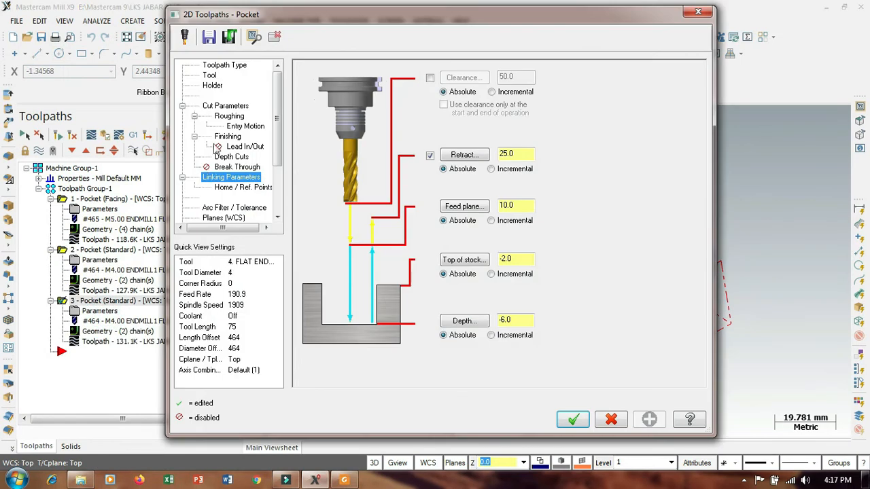
pyautogui.click(211, 75)
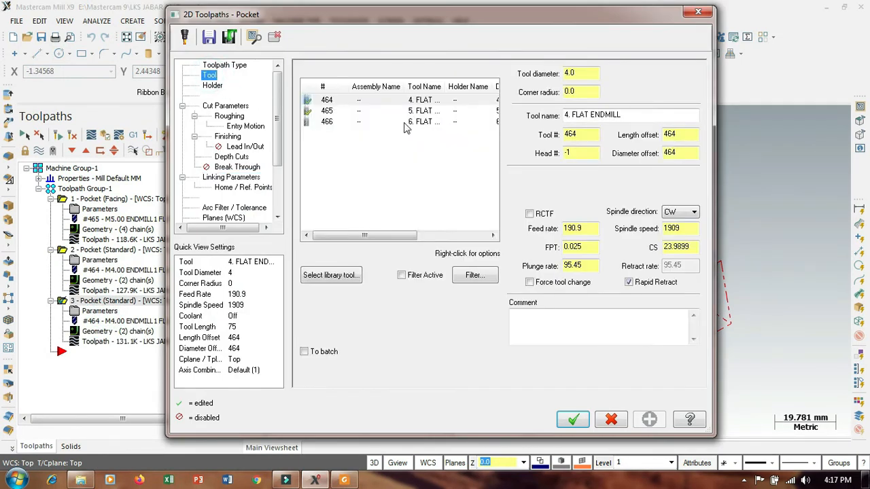
pyautogui.click(416, 121)
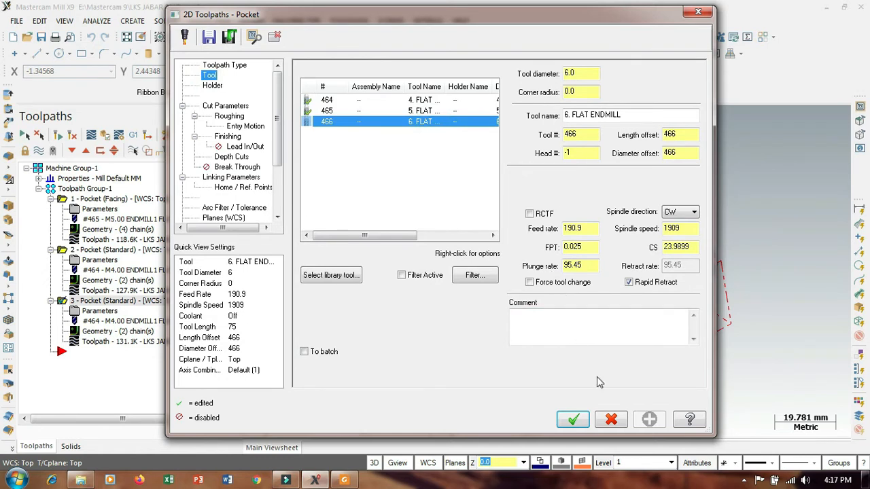
pyautogui.click(573, 419)
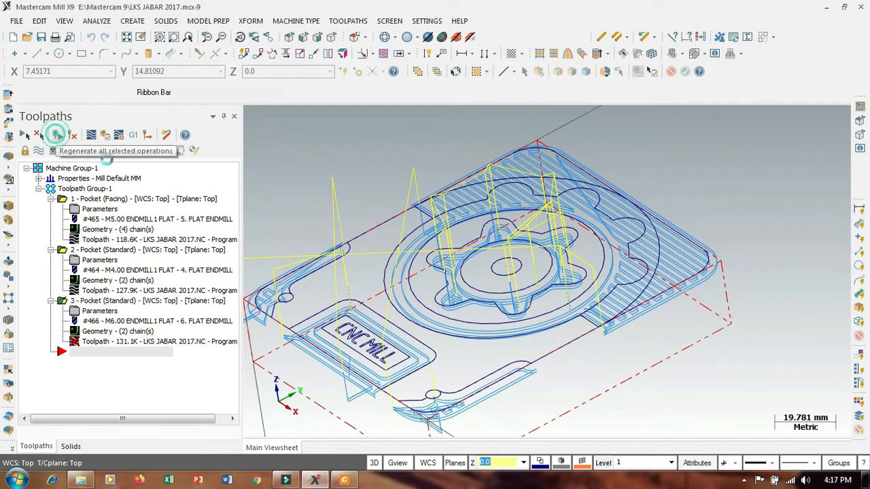
pyautogui.click(59, 136)
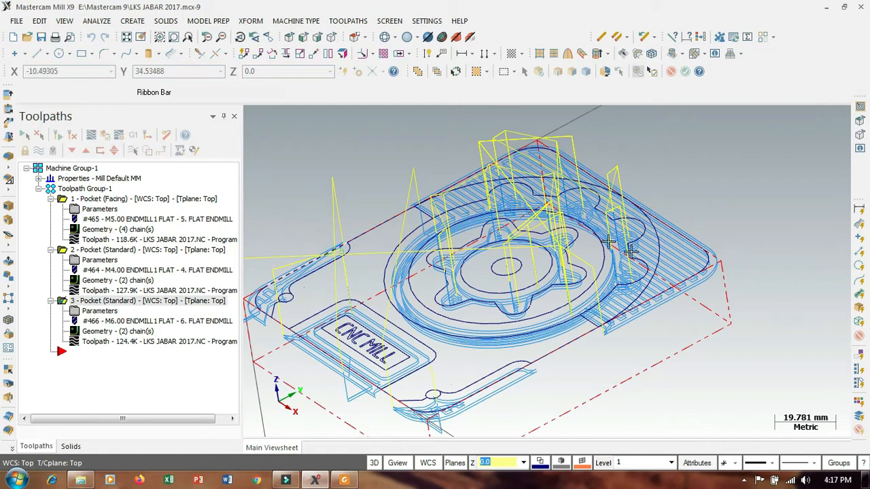
# Play the Verify simulation of the ring pocket operation, inspect the machined ring from another angle, and close the simulator
pyautogui.moveTo(730, 219)
pyautogui.mouseDown(button='middle')
pyautogui.moveTo(735, 274)
pyautogui.moveTo(731, 210)
pyautogui.mouseUp(button='middle')
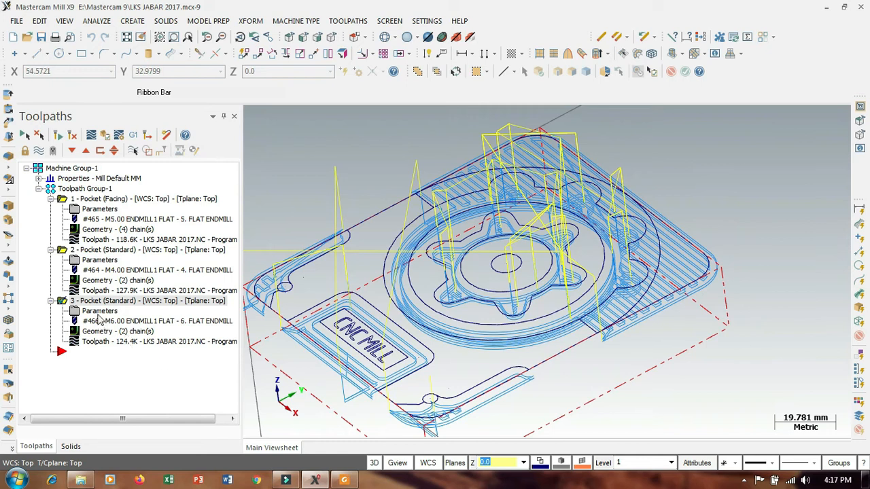
pyautogui.click(104, 135)
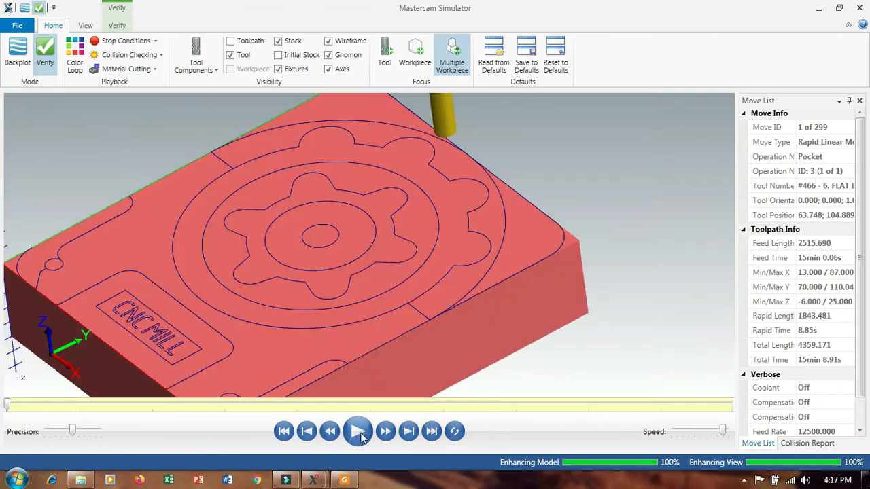
pyautogui.click(360, 433)
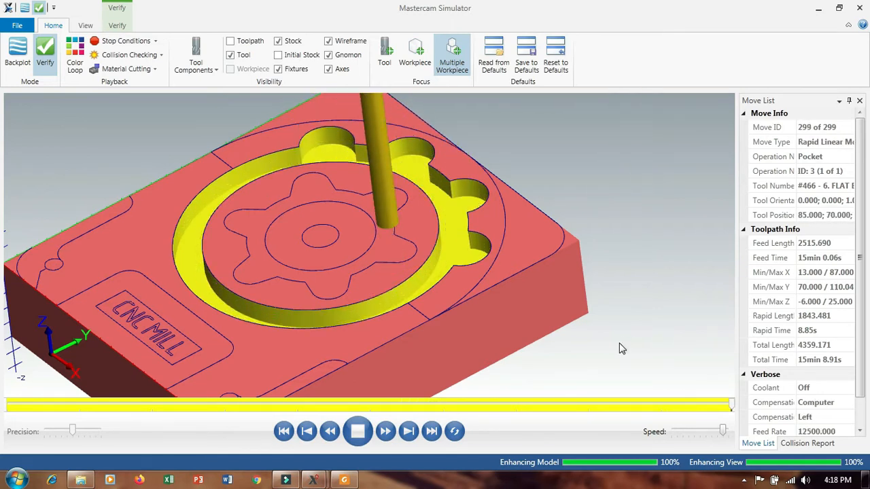
pyautogui.moveTo(462, 220); pyautogui.dragTo(458, 238, button='middle')
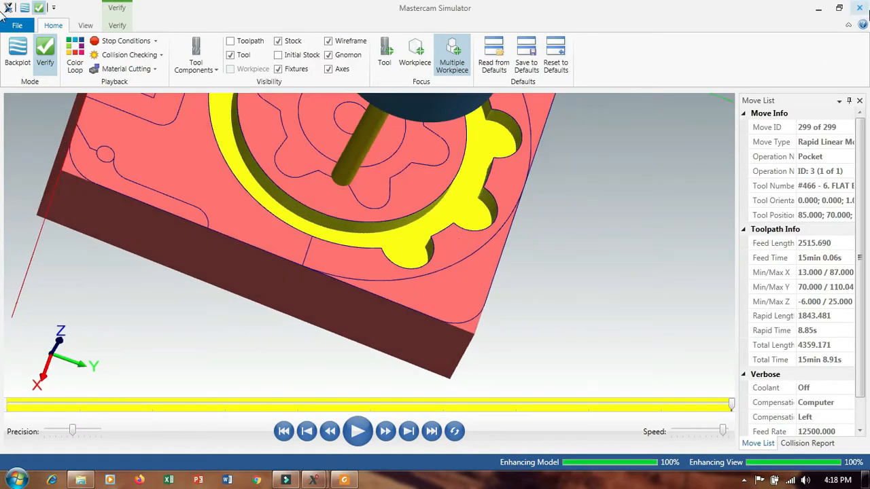
pyautogui.click(868, 9)
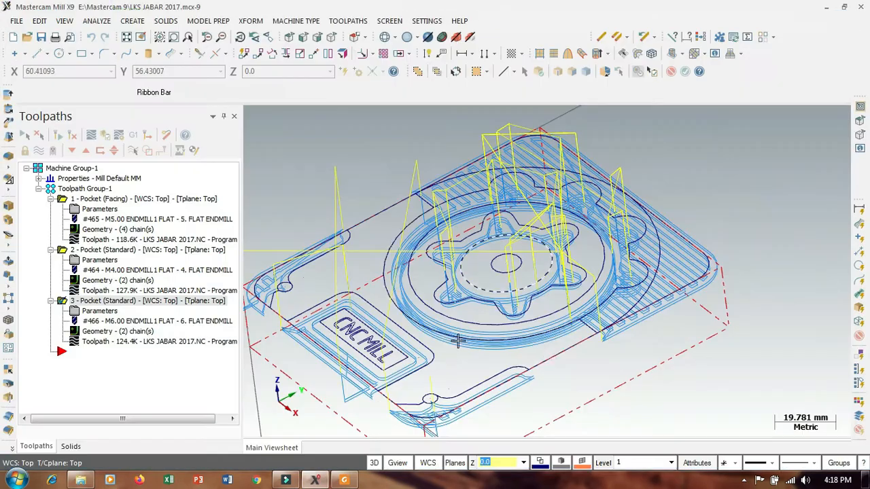
# Select all operations and turn off the toolpath display of all three pockets
pyautogui.scroll(-1, 560, 209)
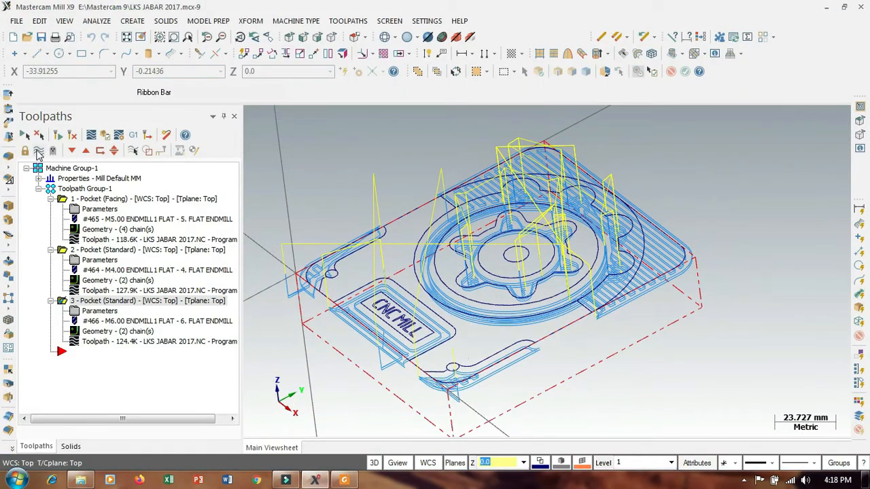
pyautogui.click(39, 152)
pyautogui.click(25, 137)
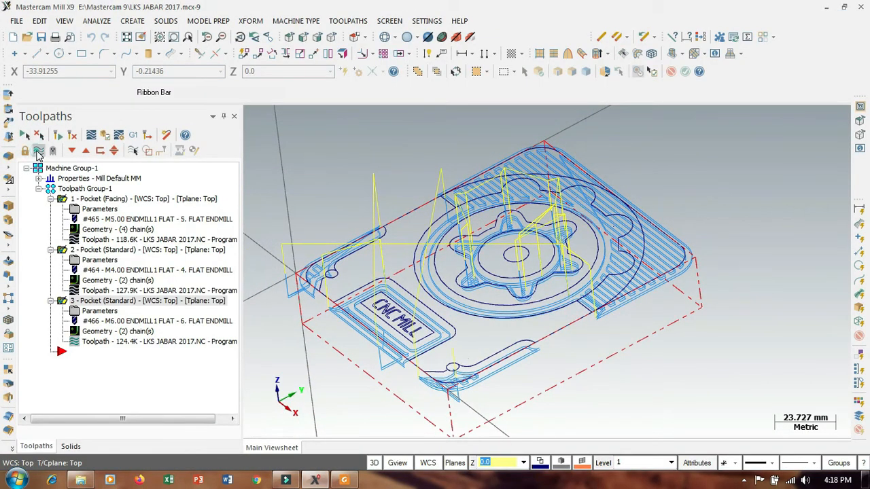
pyautogui.click(39, 151)
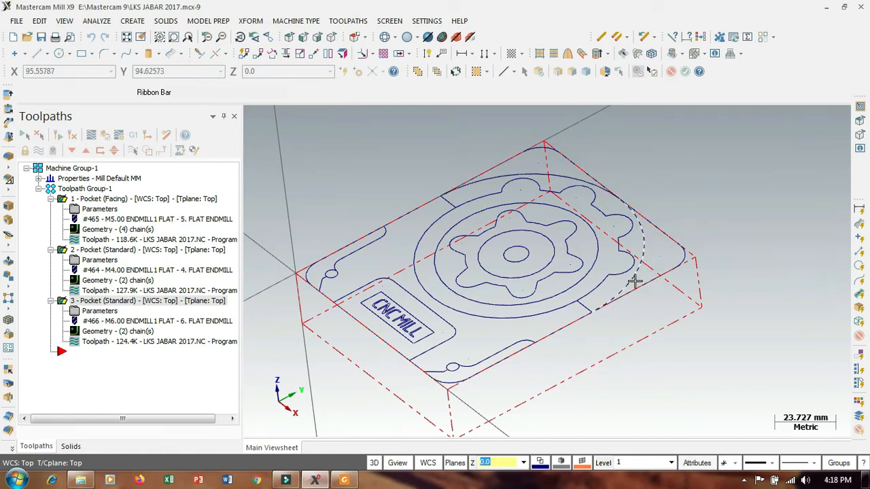
pyautogui.moveTo(650, 266); pyautogui.dragTo(715, 311, button='middle')
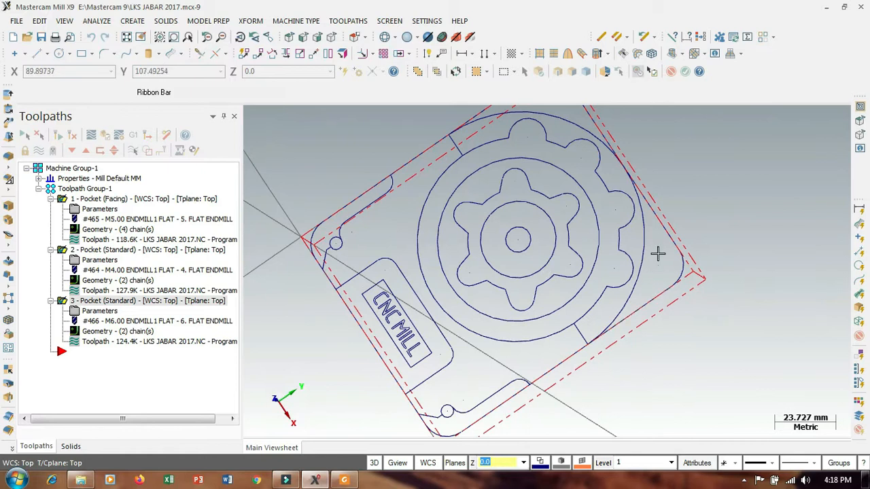
# Switch to Foxit Reader, examine the plate's views and Section A-A depths in the LKS Jabar 2017 drawing, and return to Mastercam
pyautogui.click(344, 480)
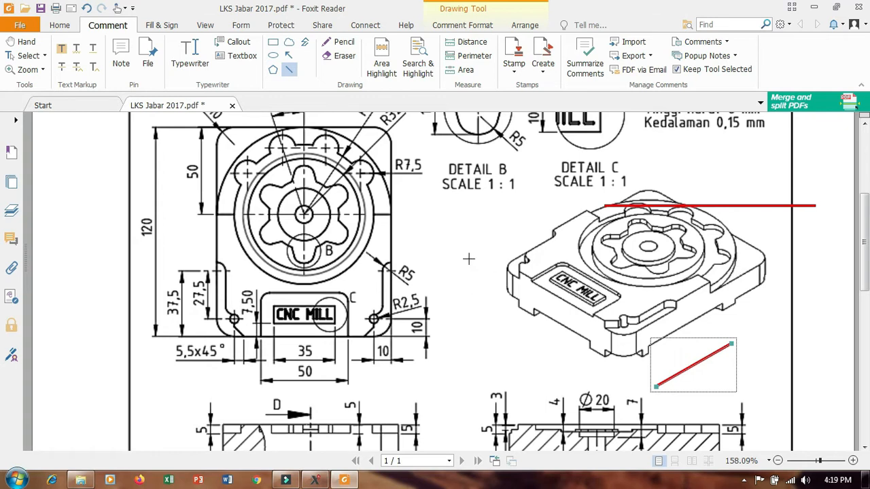
pyautogui.scroll(-1, 482, 274)
pyautogui.scroll(8, 483, 274)
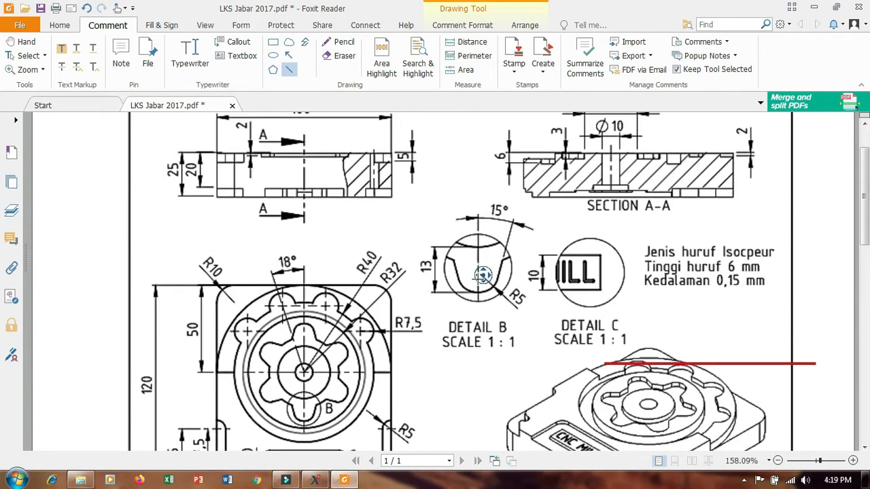
pyautogui.scroll(-6, 483, 274)
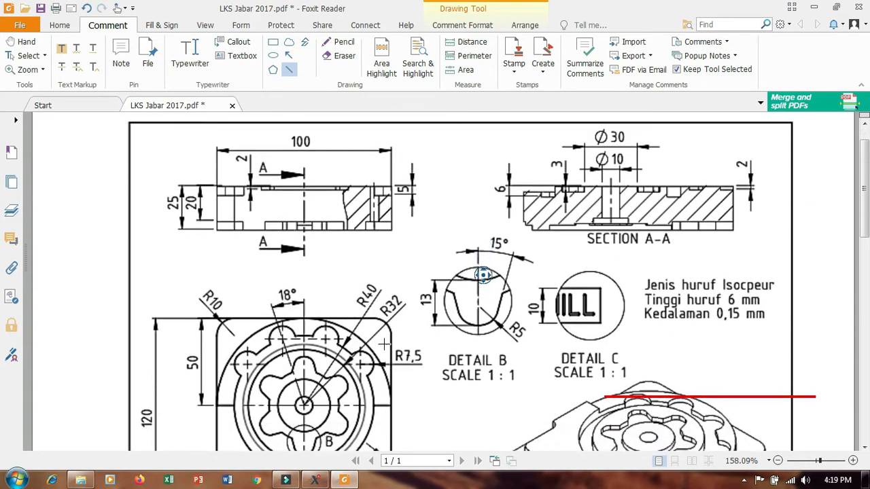
pyautogui.hotkey('alt', 'Tab')
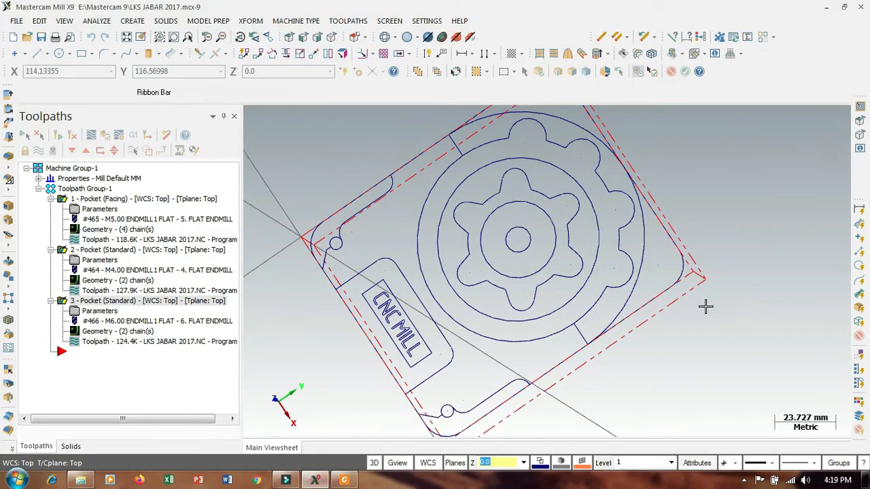
# Start a new Pocket toolpath in the top view and chain the plate's complete rounded outer outline as the first chain
pyautogui.moveTo(702, 293); pyautogui.dragTo(718, 265, button='middle')
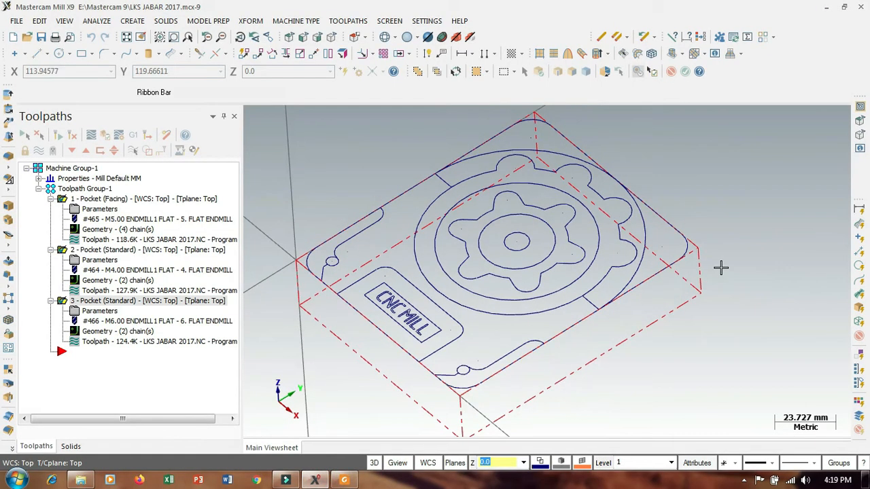
pyautogui.rightClick(721, 267)
pyautogui.click(755, 356)
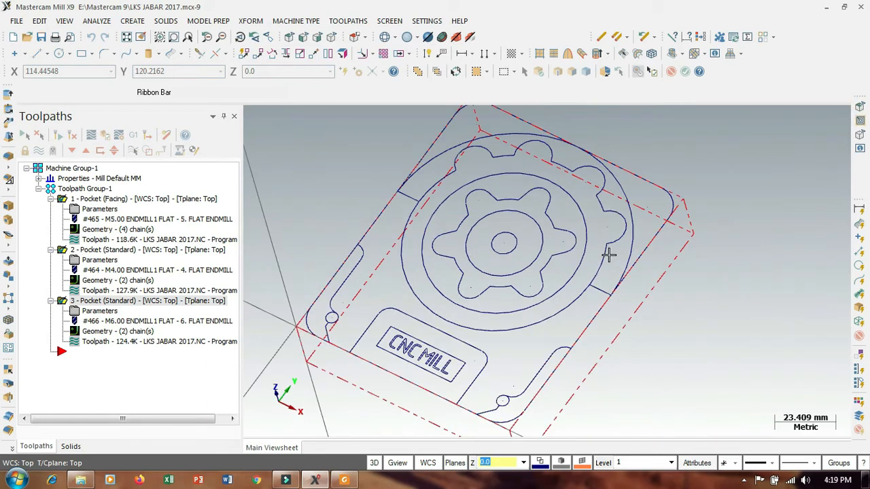
pyautogui.scroll(-1, 538, 329)
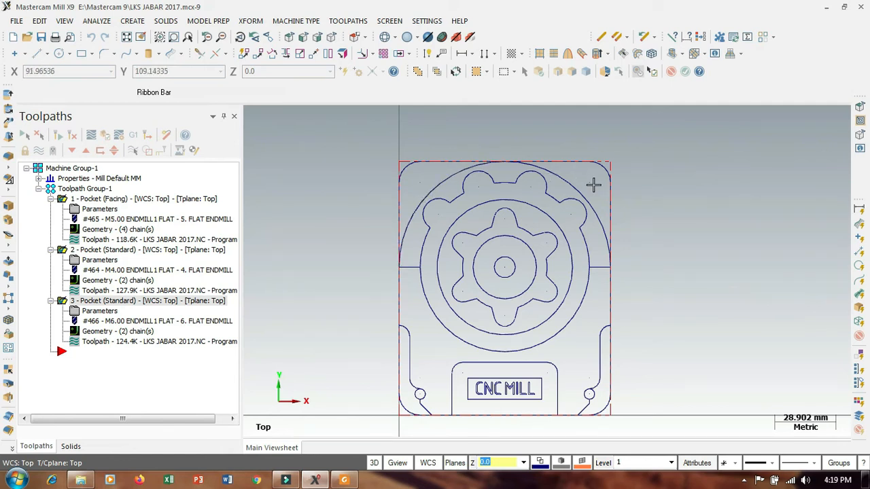
pyautogui.rightClick(91, 356)
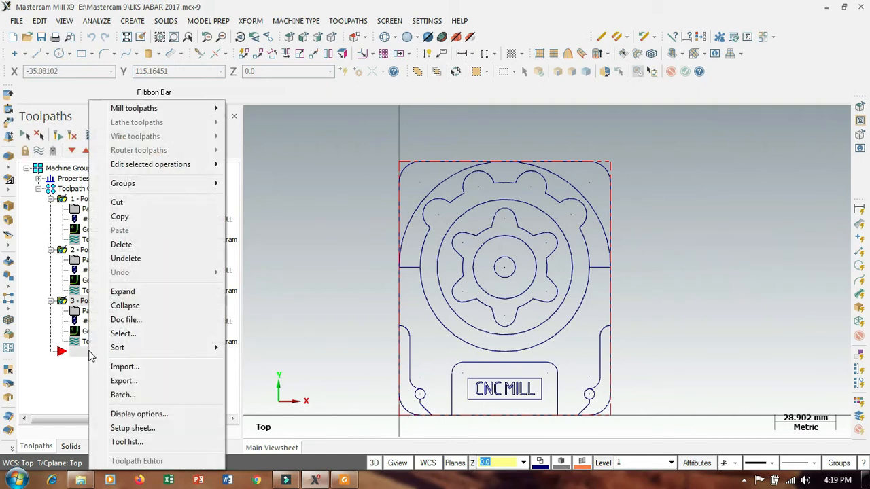
pyautogui.moveTo(130, 109)
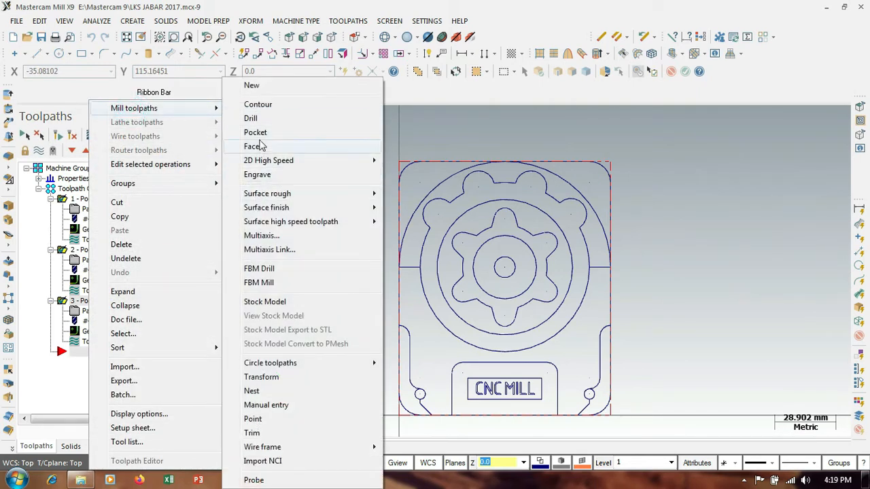
pyautogui.click(256, 132)
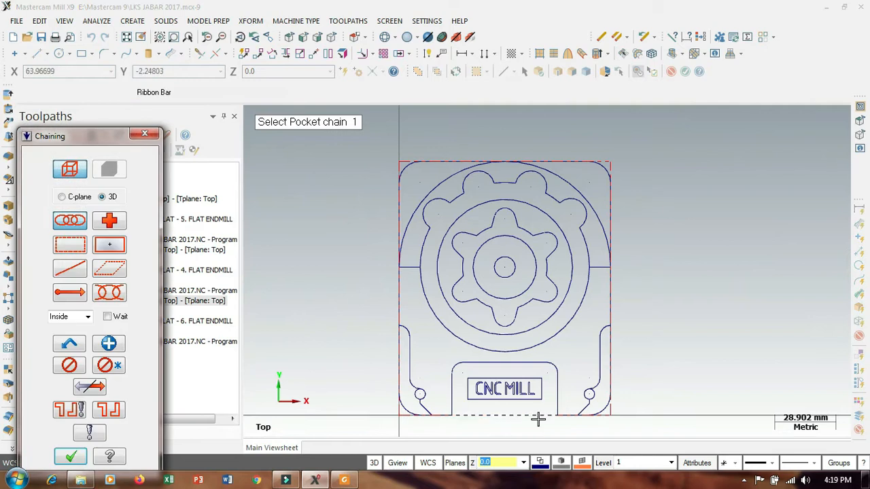
pyautogui.click(539, 416)
pyautogui.click(413, 407)
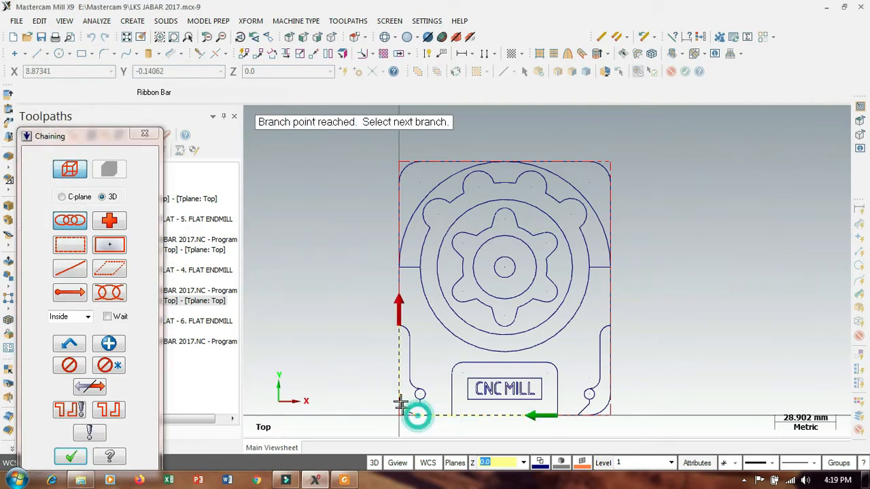
pyautogui.click(399, 316)
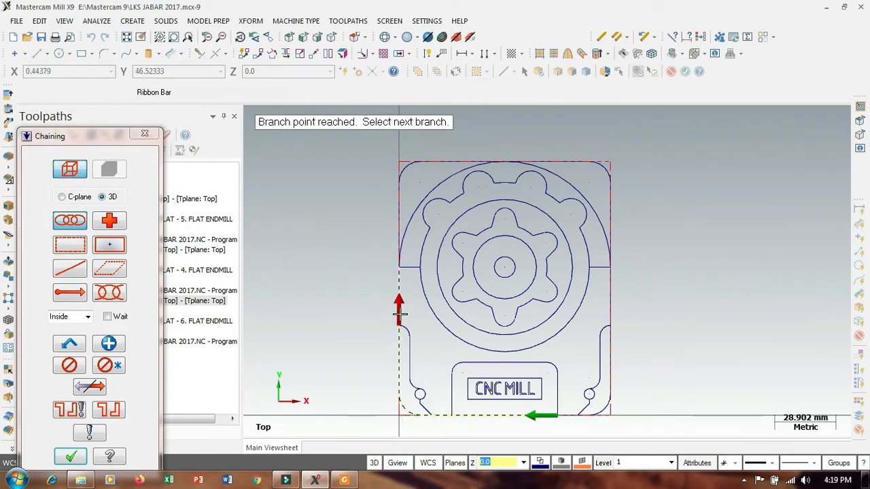
pyautogui.click(399, 229)
pyautogui.click(534, 155)
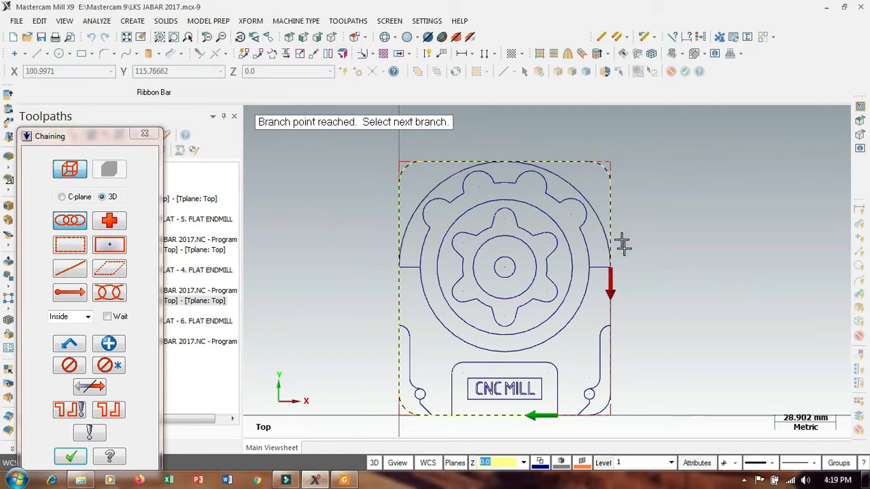
pyautogui.click(612, 286)
pyautogui.click(614, 344)
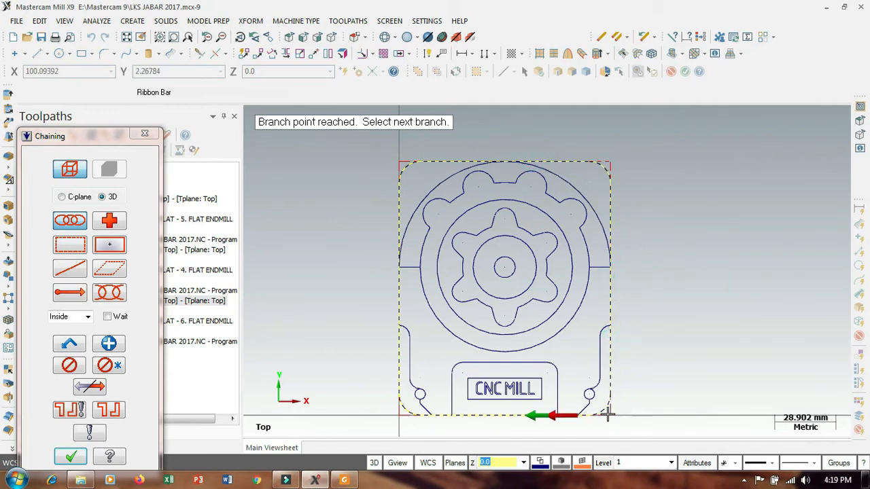
pyautogui.click(568, 416)
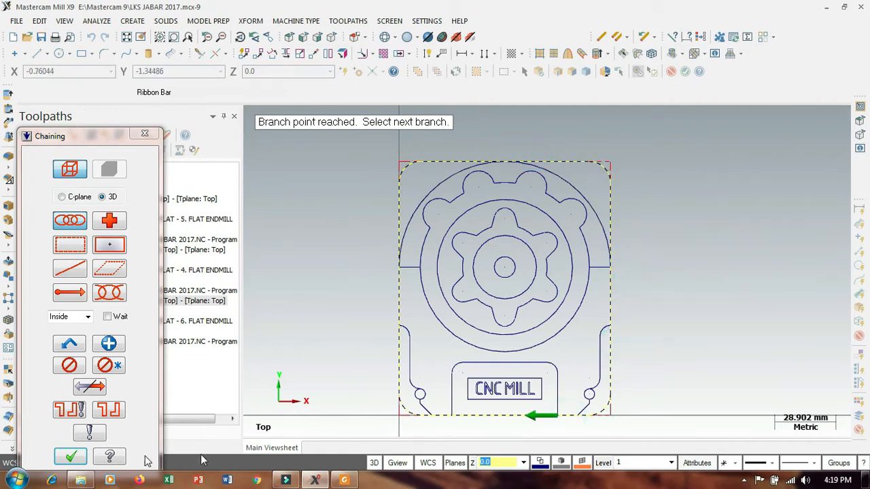
pyautogui.click(109, 343)
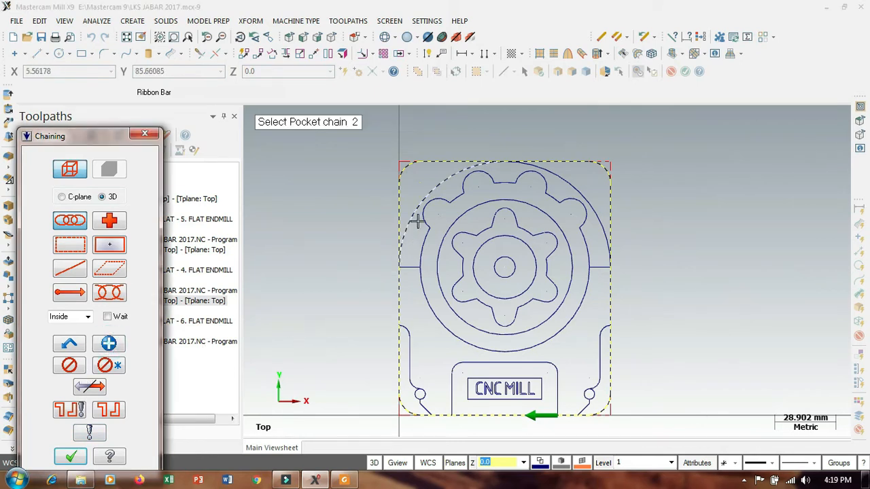
# Chain the large upper arc together with the plate's lower side and bottom edges as the second pocket chain, and accept both chains
pyautogui.click(563, 176)
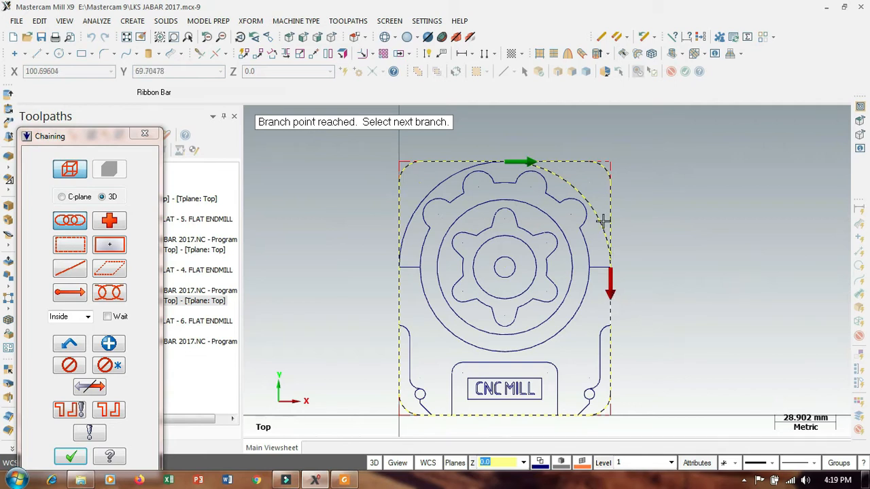
pyautogui.click(610, 307)
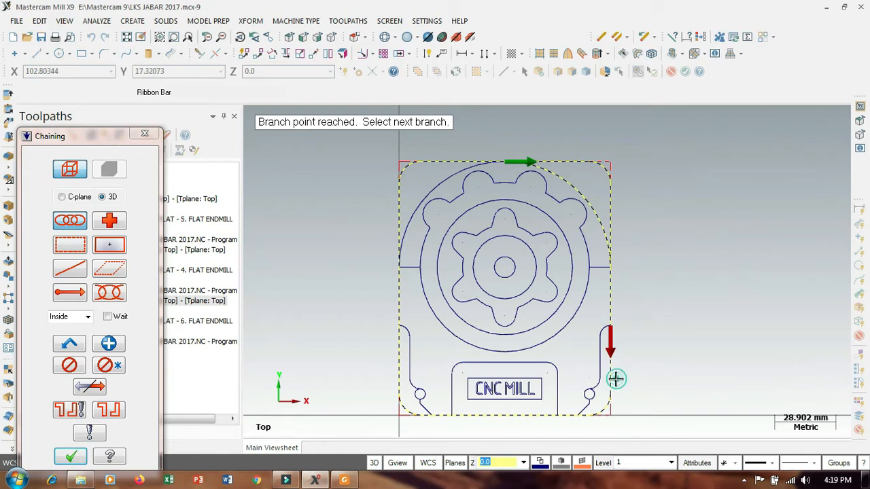
pyautogui.click(616, 378)
pyautogui.click(555, 418)
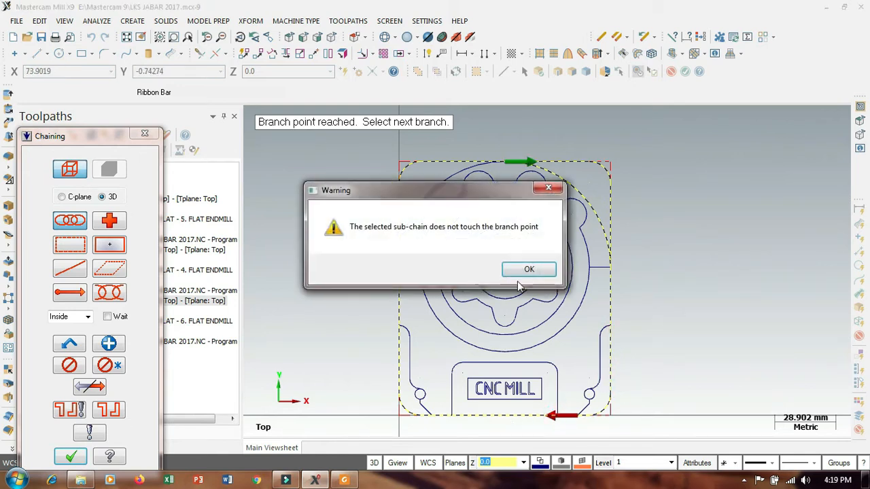
pyautogui.click(525, 269)
pyautogui.click(530, 413)
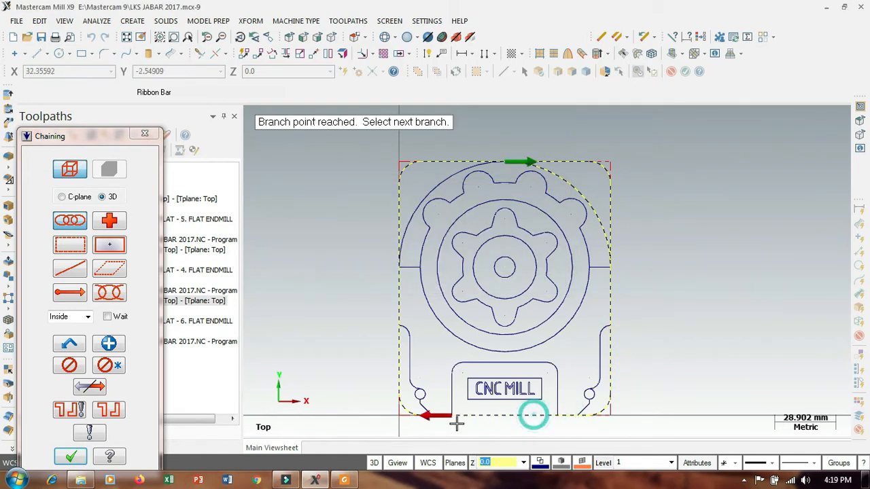
pyautogui.click(399, 402)
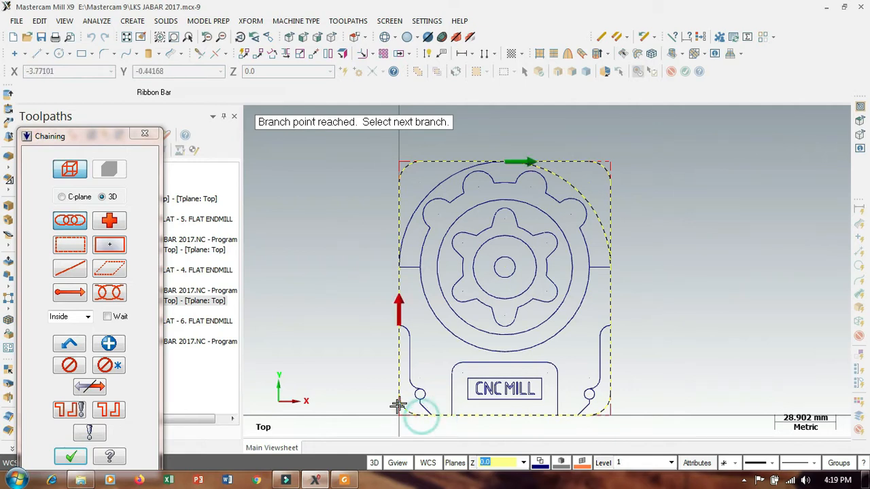
pyautogui.click(400, 304)
pyautogui.click(402, 238)
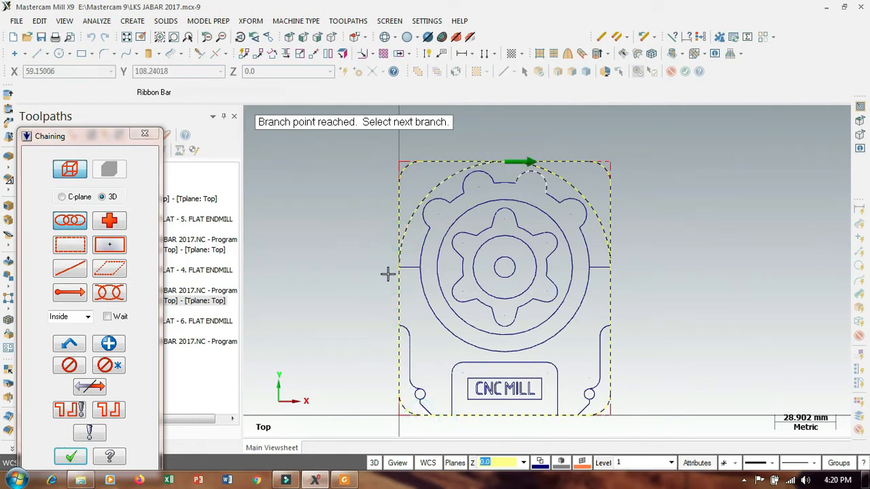
pyautogui.click(71, 456)
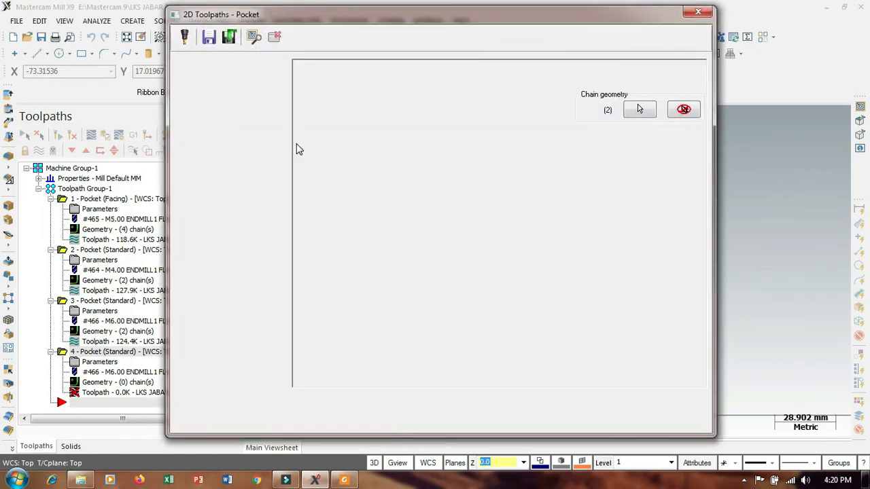
# Check the 6 mm flat endmill for the corner toolpath and set its pocket type to Facing
pyautogui.click(209, 75)
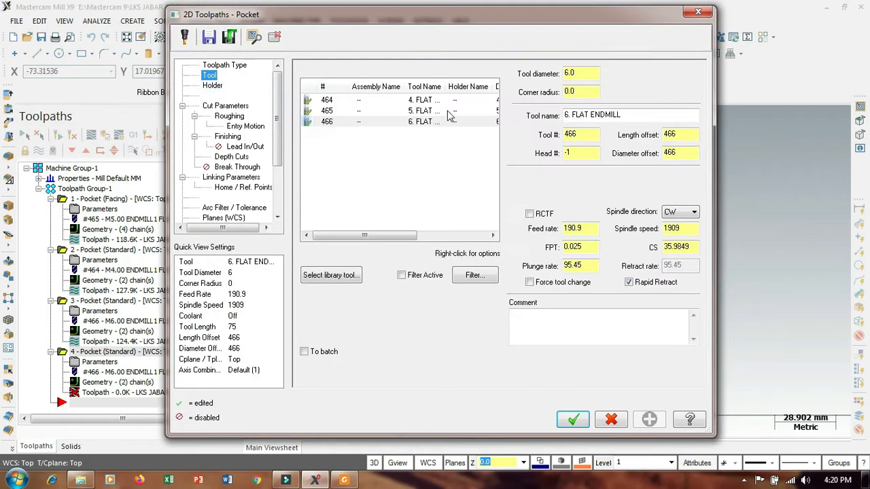
pyautogui.click(234, 106)
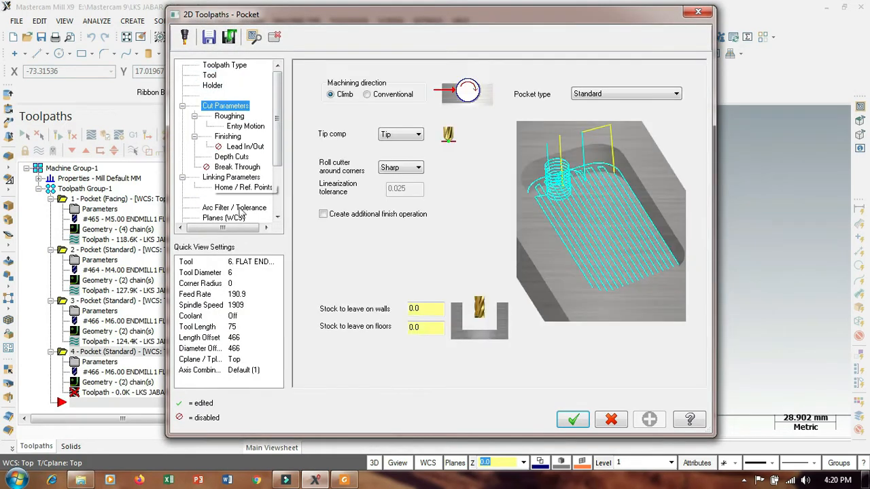
pyautogui.click(613, 96)
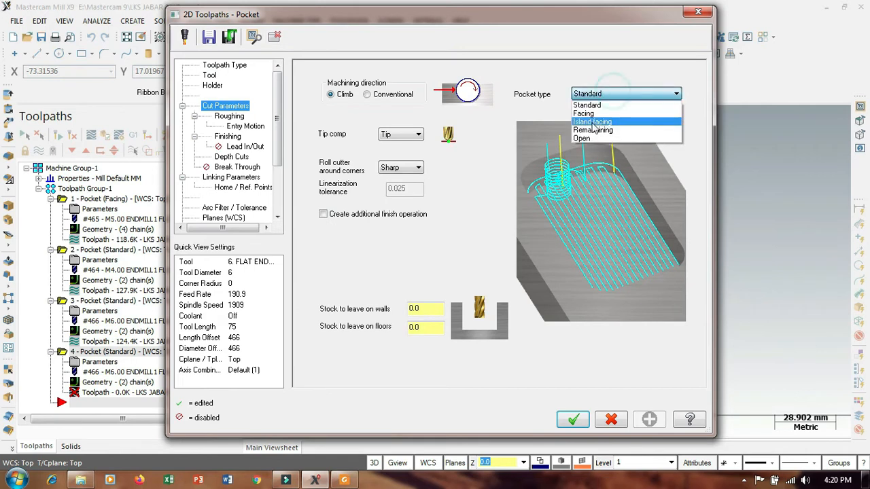
pyautogui.click(592, 112)
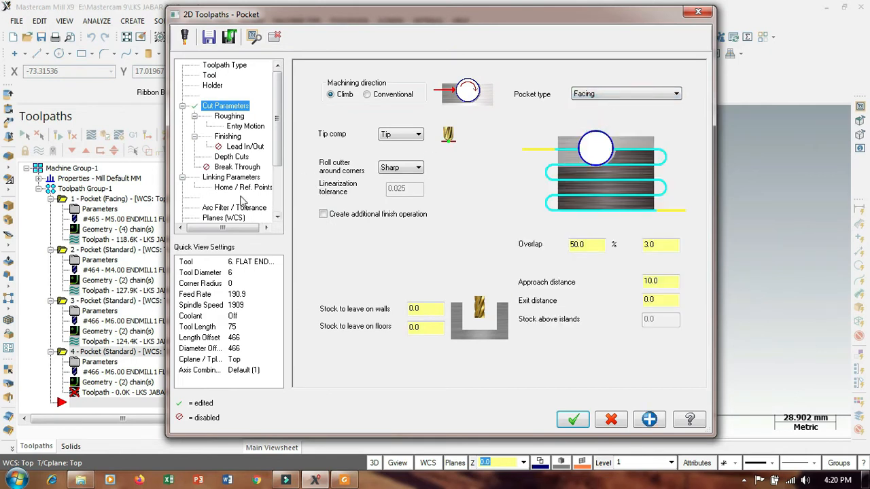
# Set the top of stock to -2 and the depth to -5, check the depth cuts, and generate the corner facing toolpath
pyautogui.click(231, 177)
pyautogui.click(530, 321)
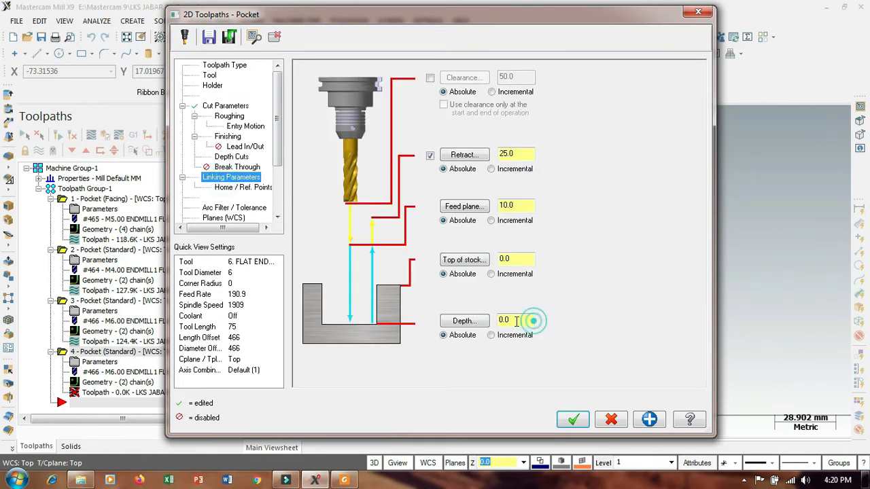
pyautogui.doubleClick(513, 259)
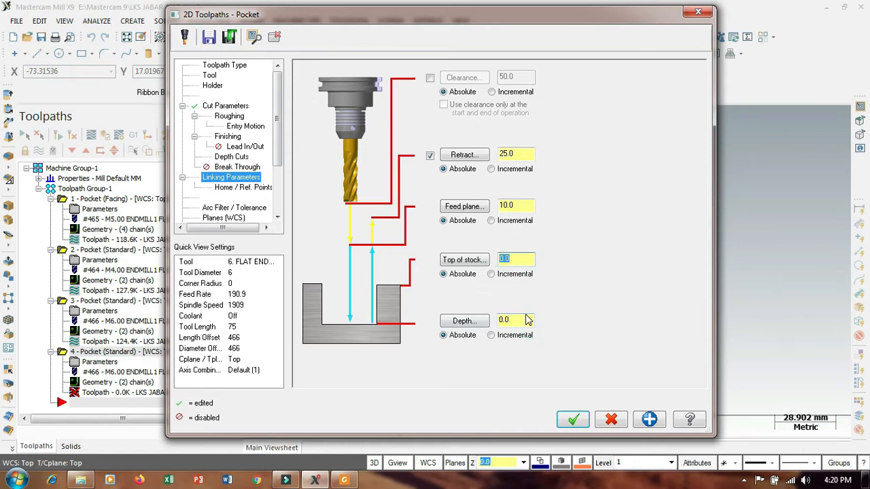
pyautogui.write('-2')
pyautogui.doubleClick(517, 321)
pyautogui.write('-5')
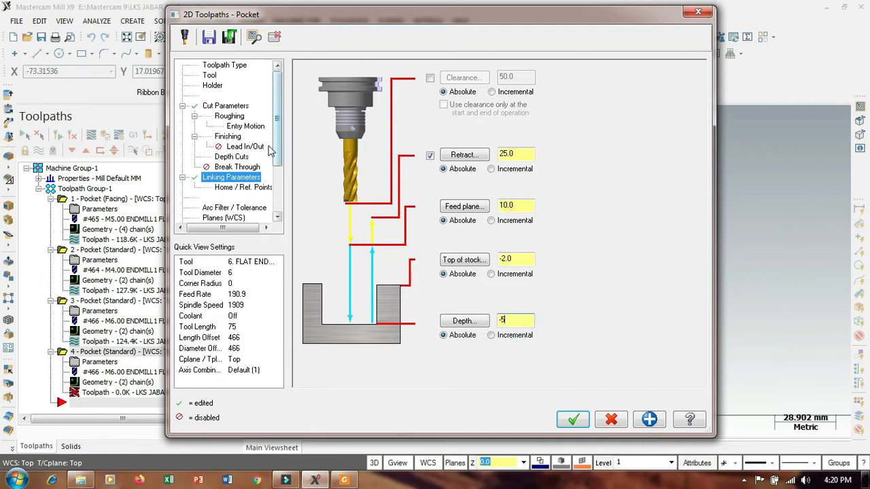
pyautogui.click(239, 157)
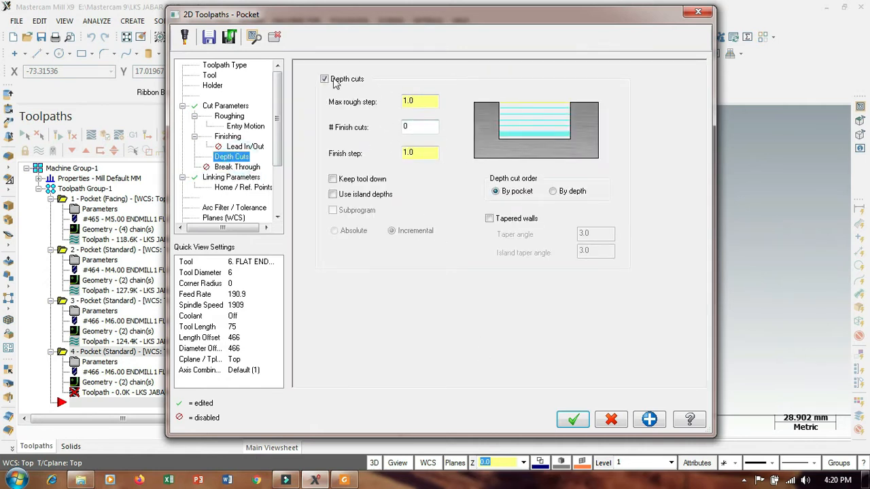
pyautogui.click(572, 419)
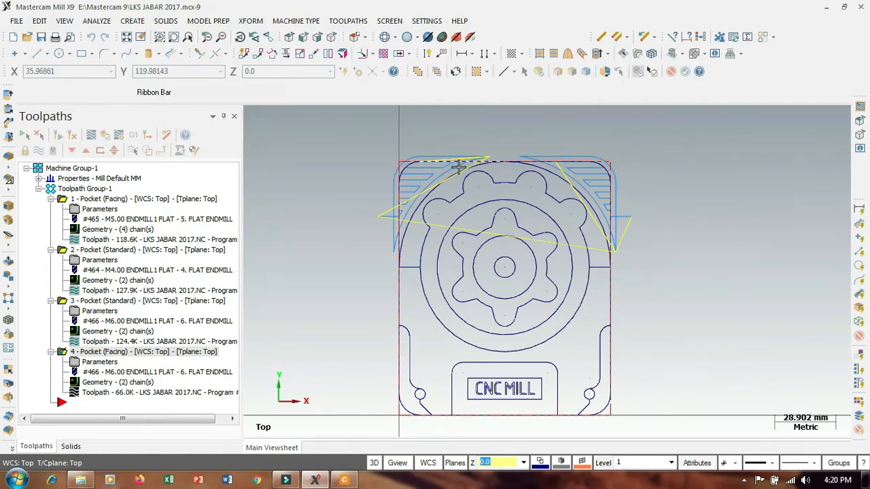
# Enable Keep tool down in the corner facing operation's depth cuts, regenerate its toolpath and inspect it from several angles
pyautogui.moveTo(680, 378); pyautogui.dragTo(537, 313, button='middle')
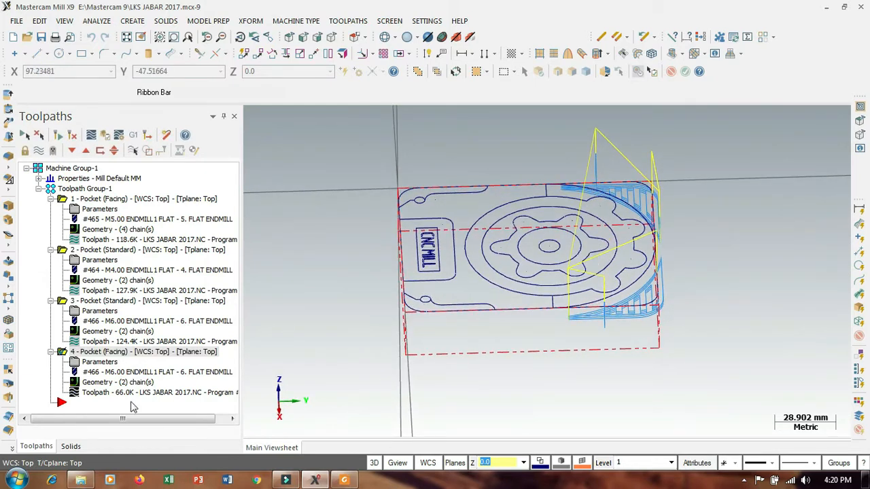
pyautogui.click(99, 361)
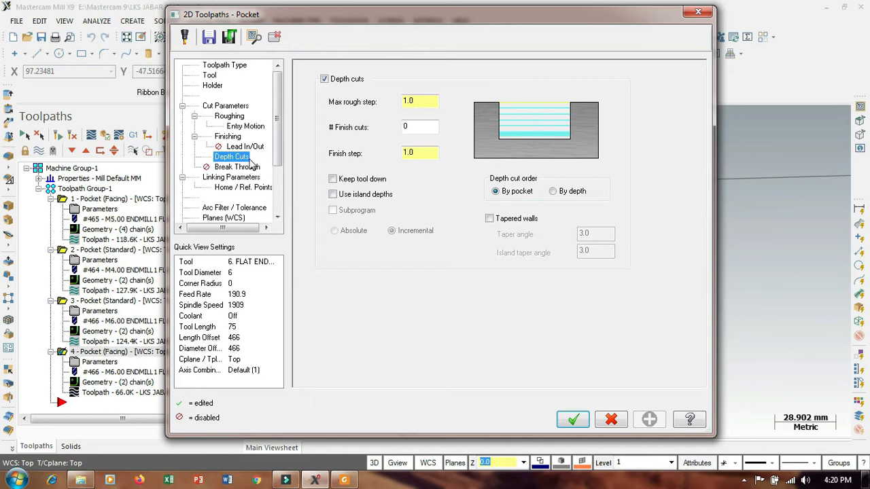
pyautogui.click(380, 181)
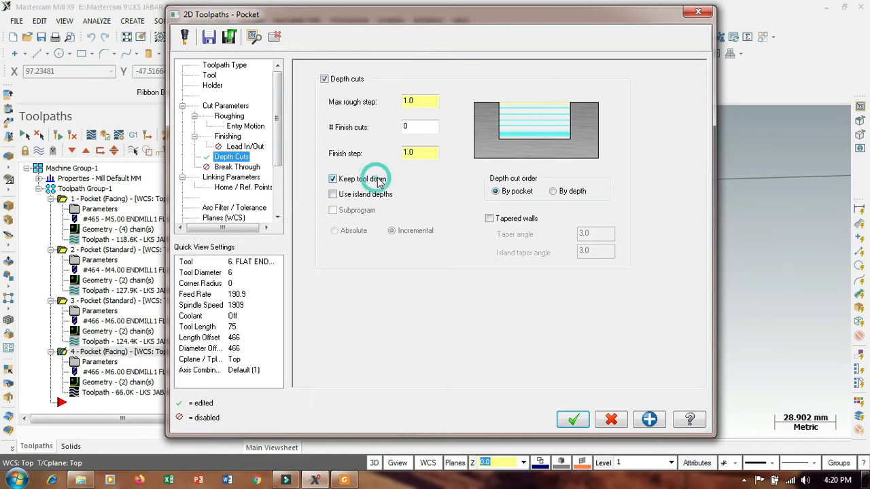
pyautogui.click(568, 417)
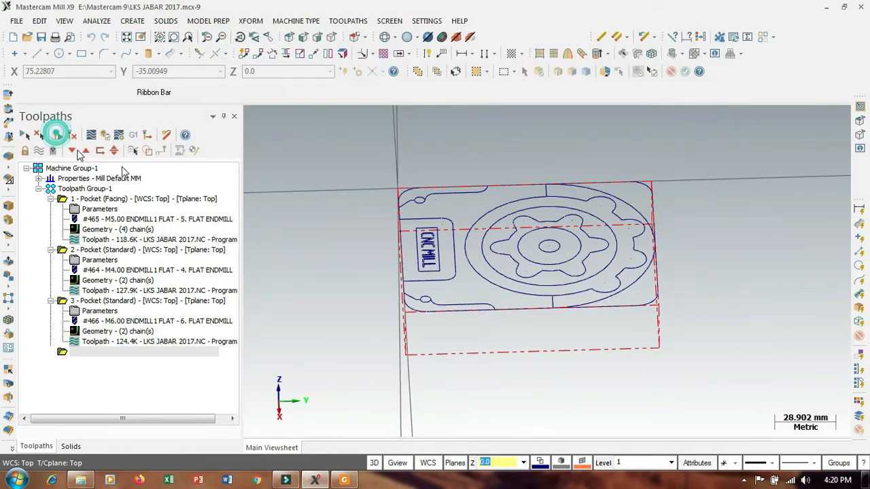
pyautogui.click(38, 135)
pyautogui.moveTo(773, 254); pyautogui.dragTo(806, 235, button='middle')
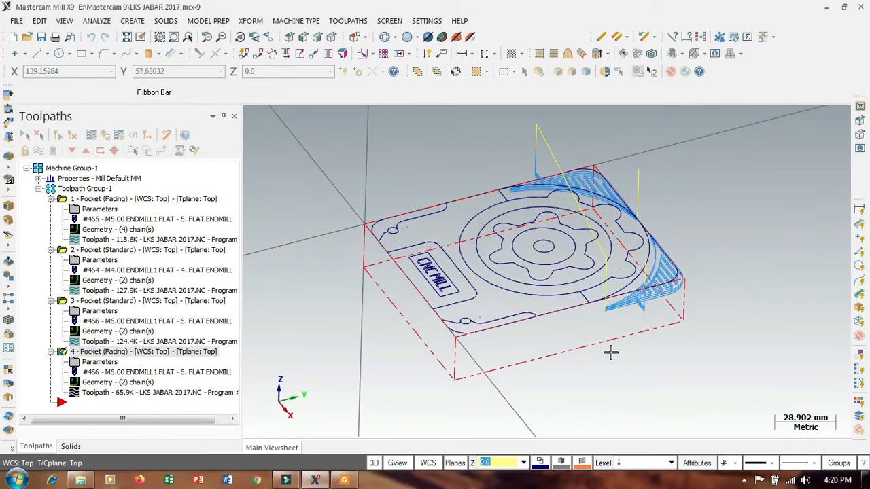
pyautogui.moveTo(605, 354); pyautogui.dragTo(689, 363, button='middle')
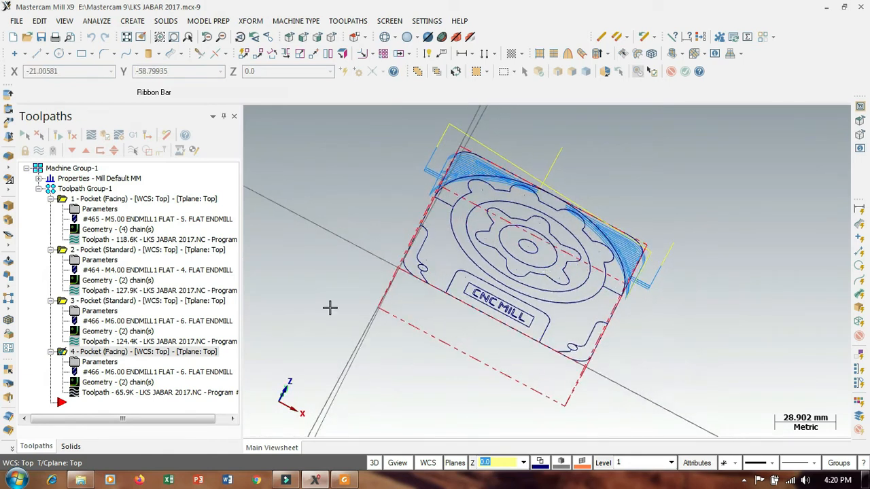
# Select all four operations, display their toolpaths together, and examine them on the plate in angled and top views
pyautogui.click(38, 150)
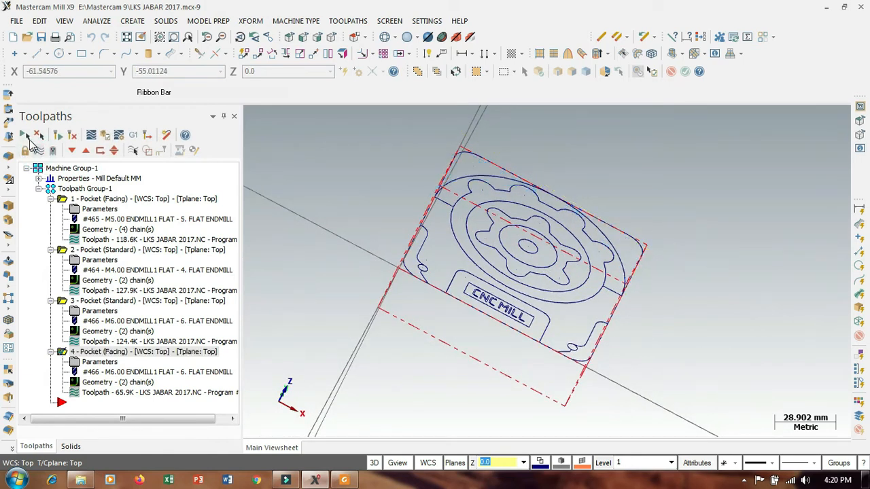
pyautogui.click(25, 135)
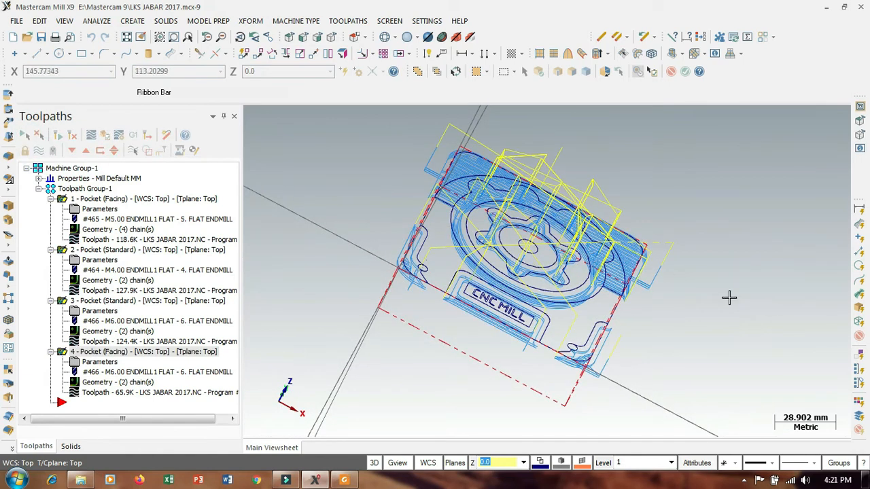
pyautogui.moveTo(727, 295); pyautogui.dragTo(721, 235, button='middle')
pyautogui.rightClick(725, 234)
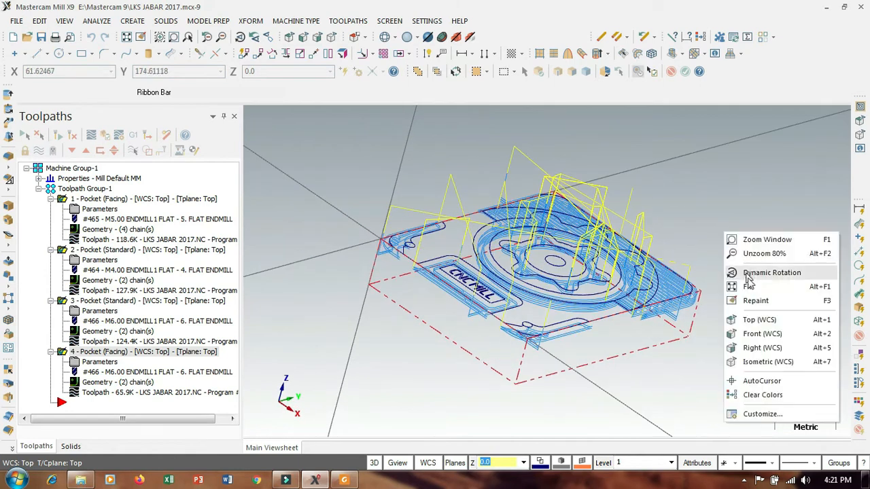
pyautogui.click(761, 320)
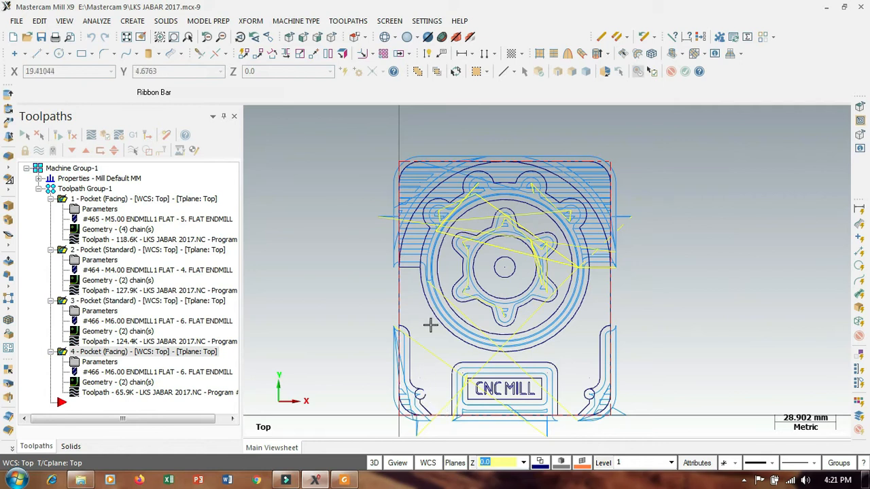
pyautogui.moveTo(740, 373); pyautogui.dragTo(734, 347, button='middle')
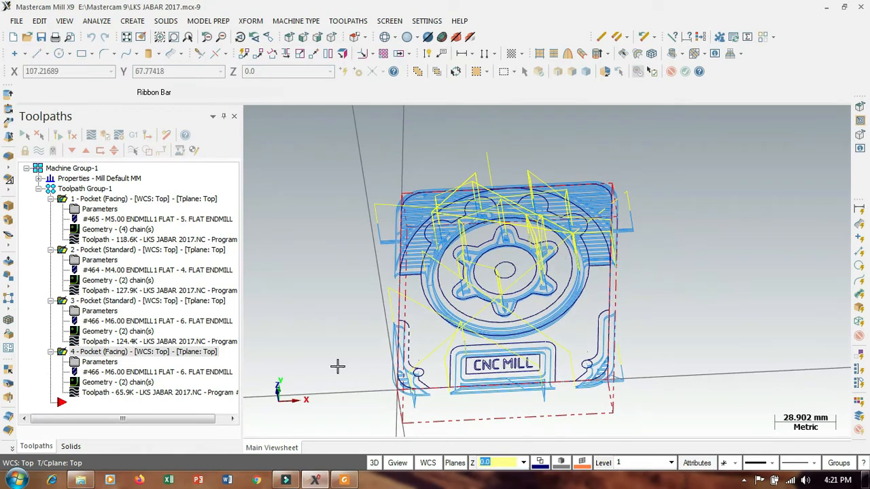
pyautogui.rightClick(676, 225)
pyautogui.click(712, 312)
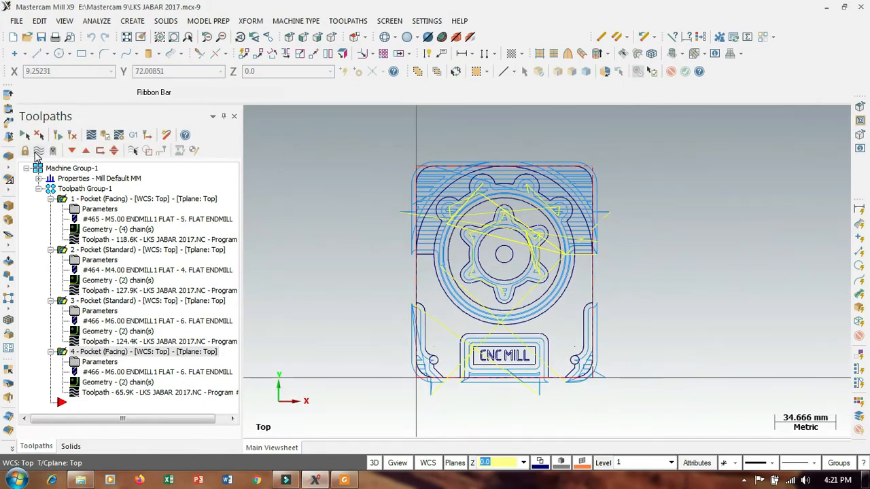
# Hide all displayed toolpaths, start a new Pocket toolpath and chain only the small circle at the gear's centre
pyautogui.click(23, 135)
pyautogui.click(38, 150)
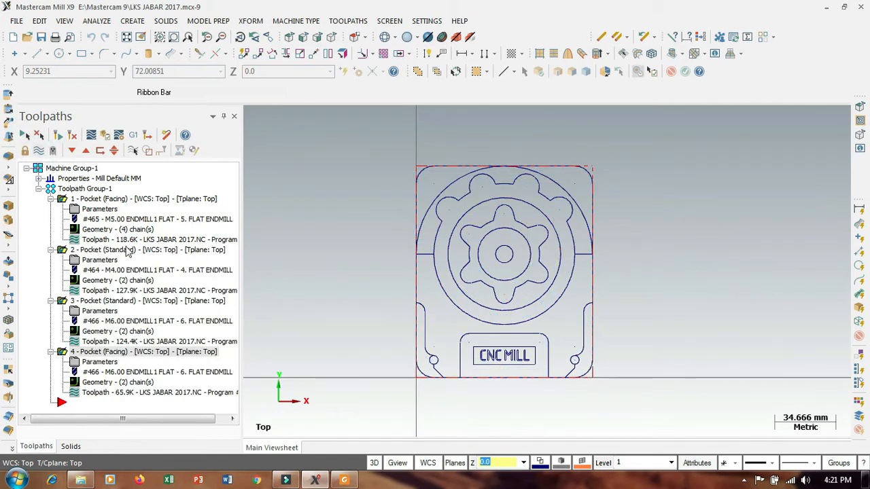
pyautogui.rightClick(91, 404)
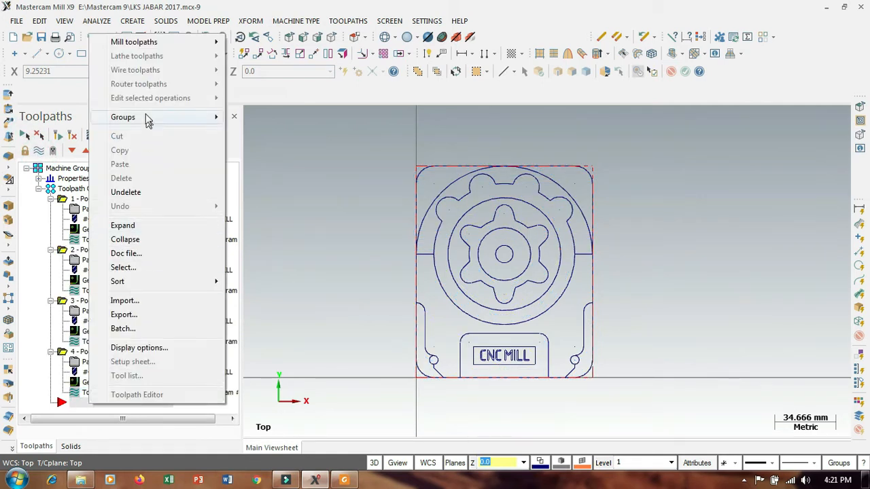
pyautogui.moveTo(136, 41)
pyautogui.click(257, 88)
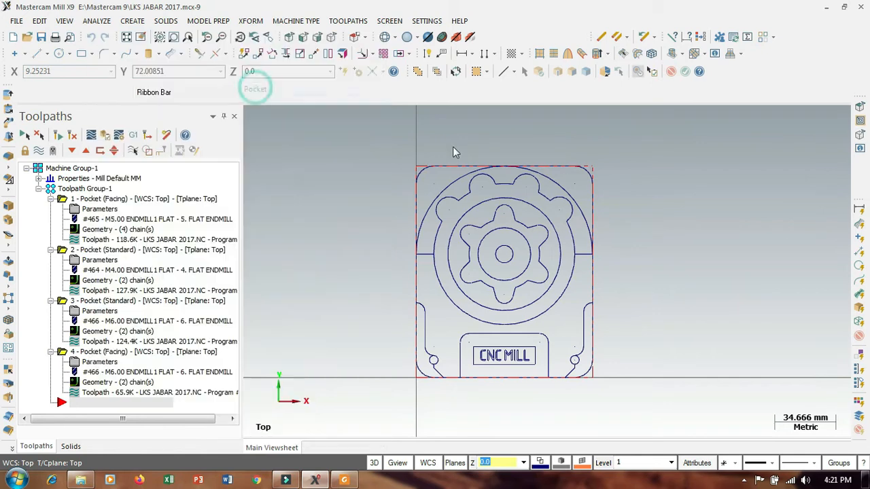
pyautogui.click(511, 255)
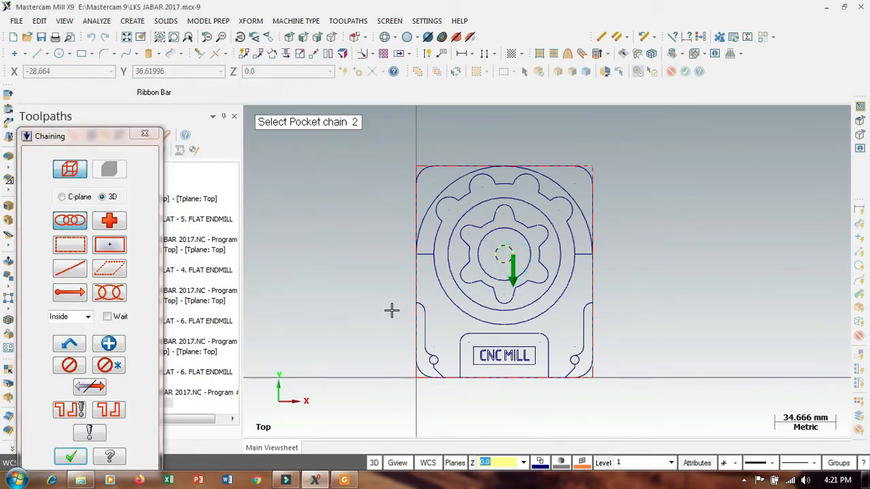
pyautogui.click(70, 456)
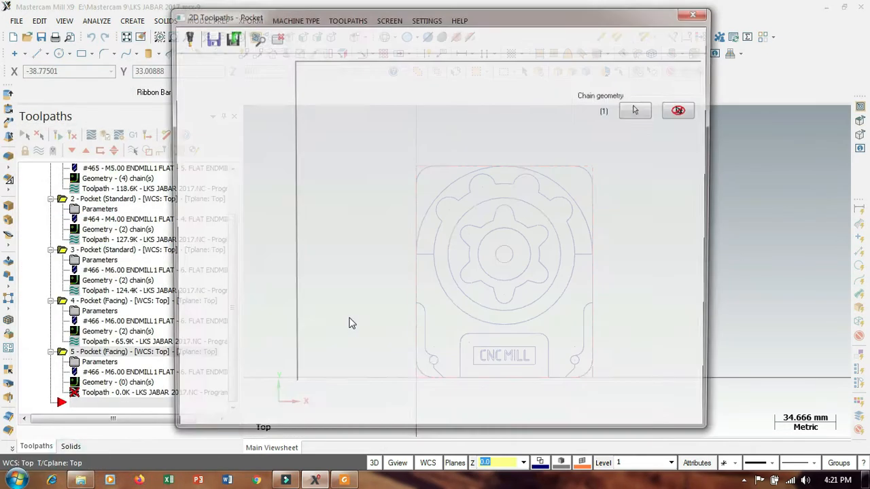
# Choose the 6 mm flat endmill, tool #466, for the centre hole pocket and set its entry motion to Helix
pyautogui.click(209, 75)
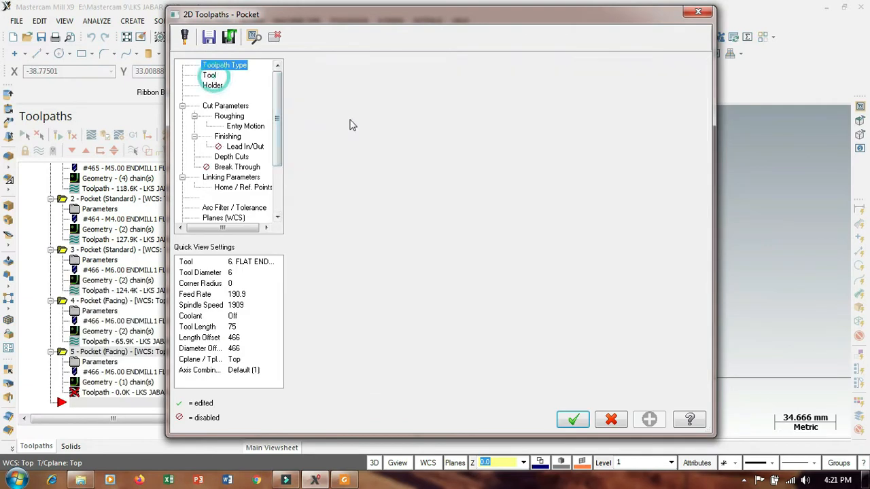
pyautogui.click(334, 121)
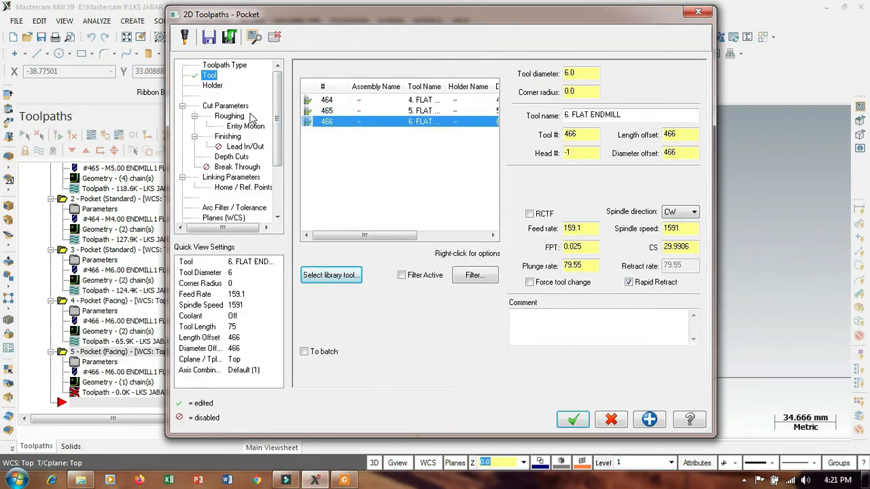
pyautogui.click(231, 106)
pyautogui.click(244, 126)
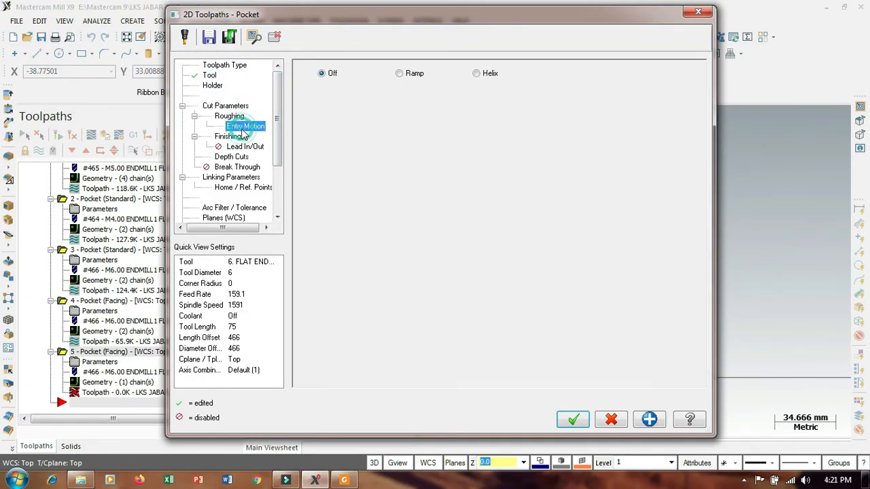
pyautogui.click(478, 74)
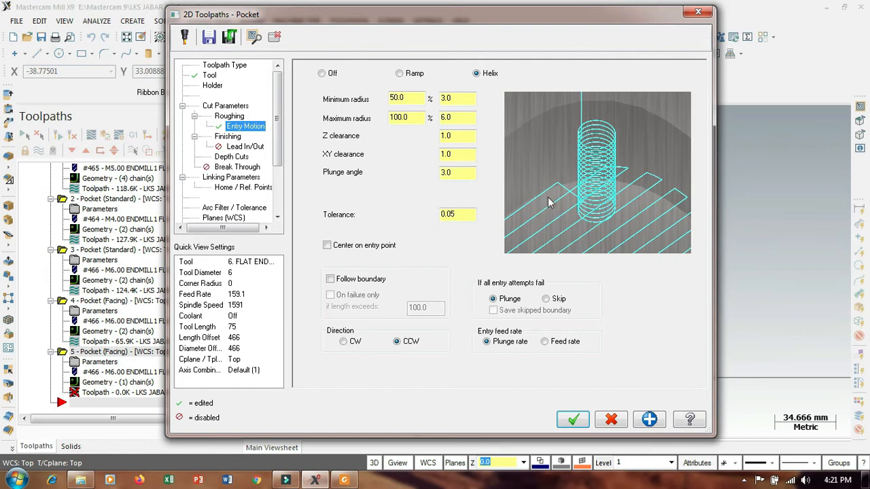
# Check the centre hole's depth cuts, set its depth to -26, and generate and inspect the toolpath
pyautogui.click(233, 157)
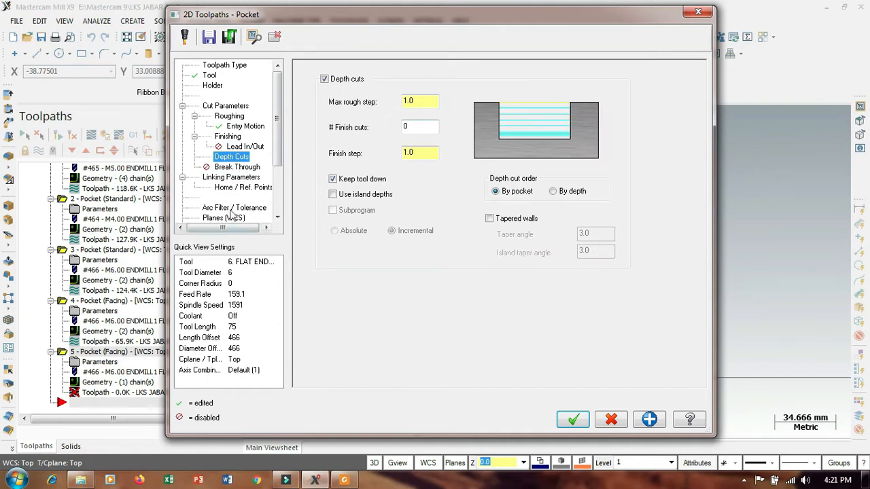
pyautogui.click(231, 178)
pyautogui.moveTo(519, 320); pyautogui.dragTo(494, 330)
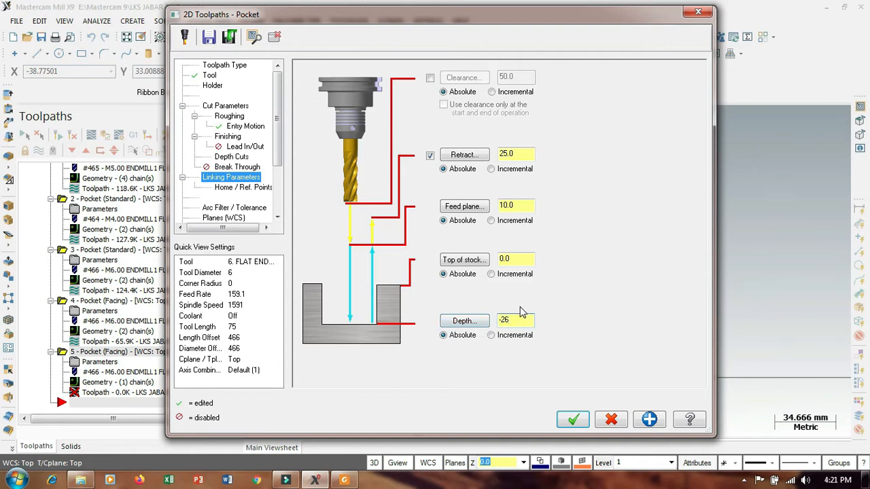
pyautogui.click(516, 259)
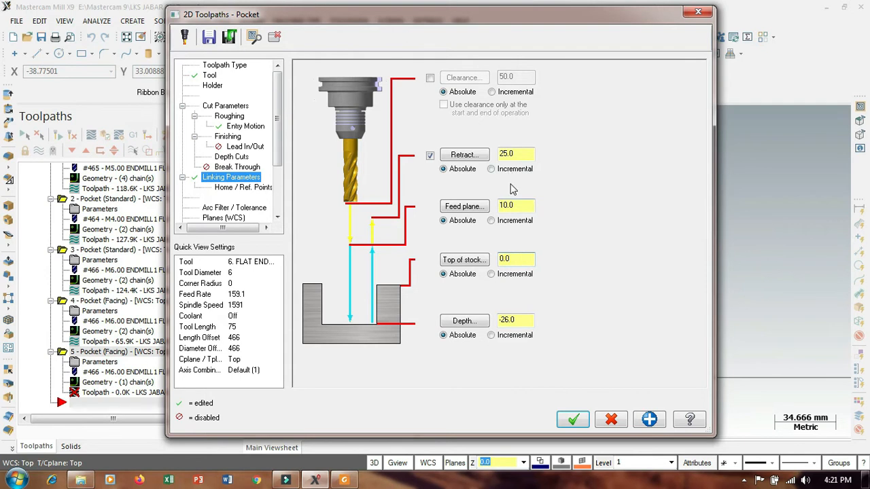
pyautogui.click(570, 419)
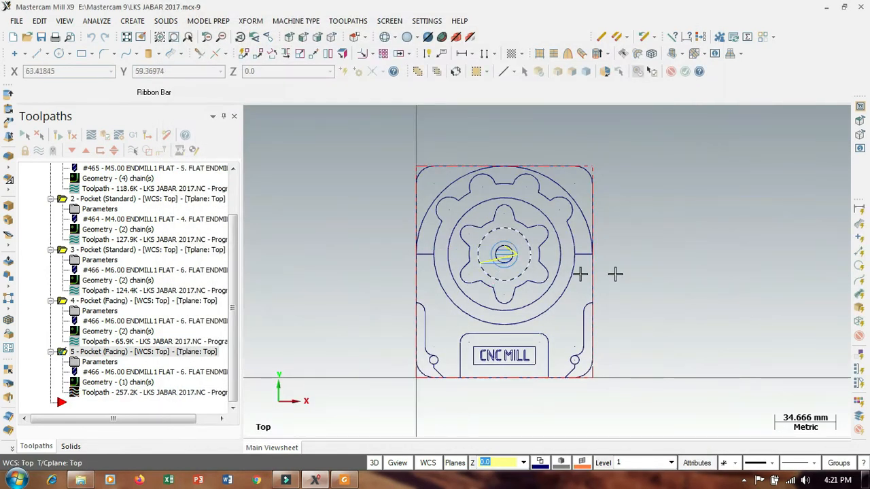
pyautogui.moveTo(673, 282); pyautogui.dragTo(672, 239, button='middle')
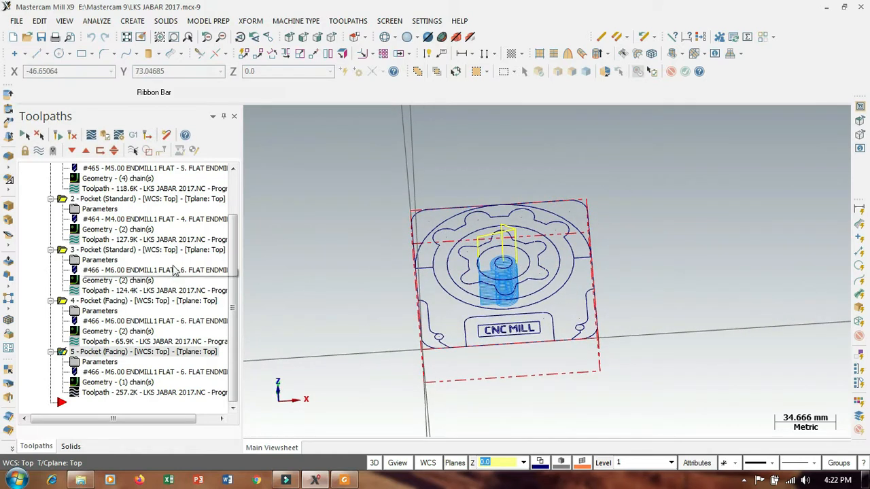
# Turn off Keep tool down in the centre hole pocket's depth cuts and regenerate its toolpath
pyautogui.click(102, 362)
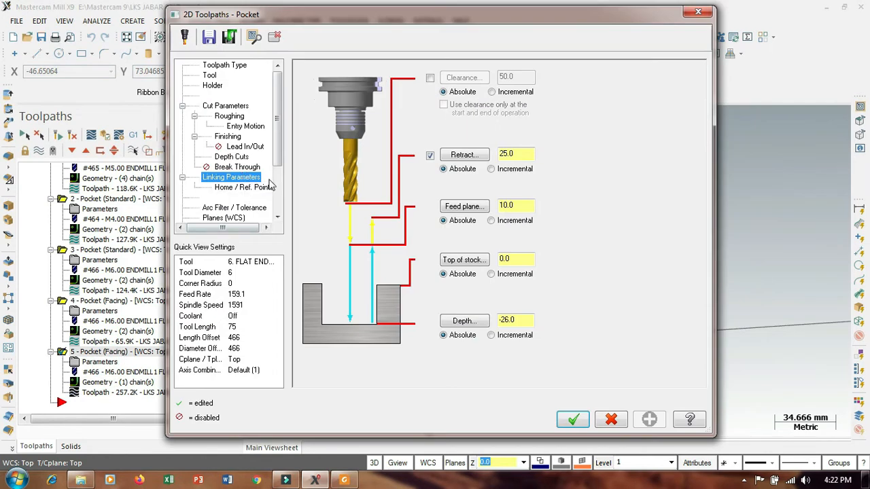
pyautogui.click(231, 157)
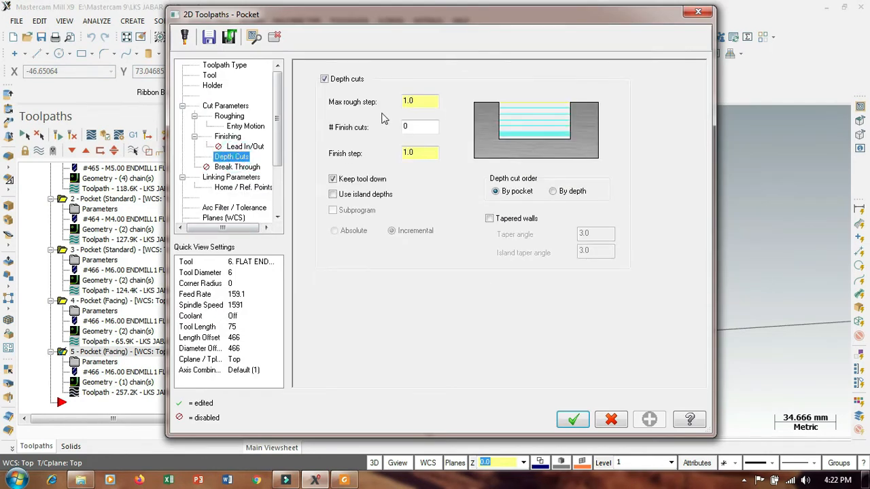
pyautogui.click(359, 179)
pyautogui.click(573, 422)
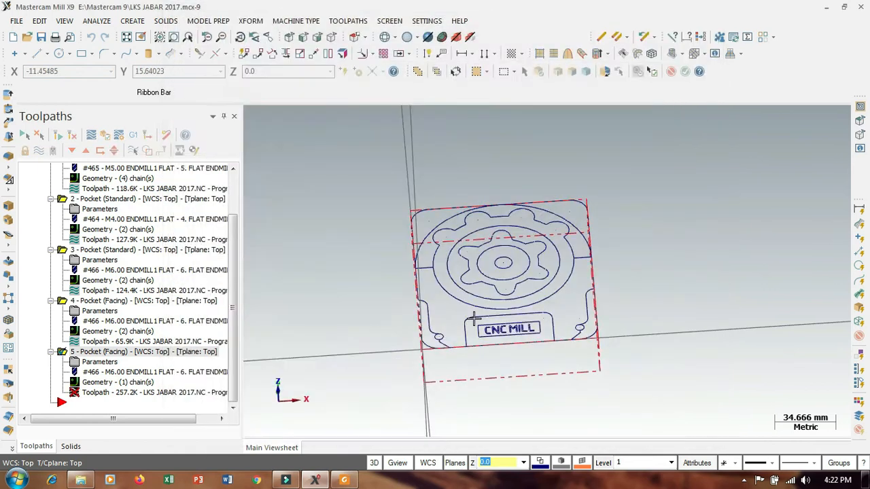
pyautogui.click(58, 135)
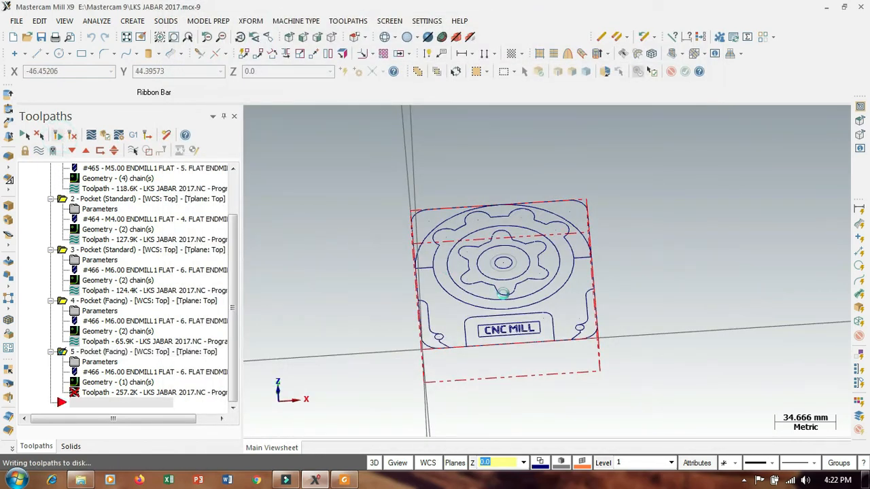
pyautogui.moveTo(675, 255); pyautogui.dragTo(673, 273, button='middle')
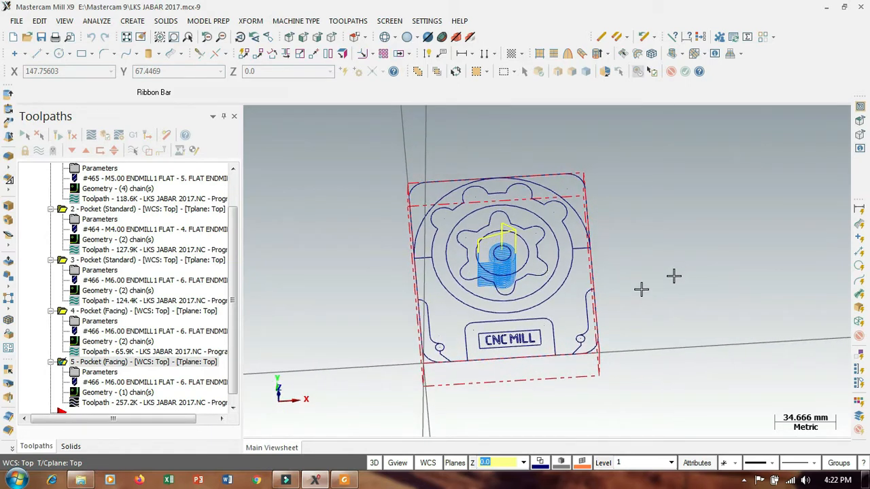
# Review the finishing, roughing, entry motion and cut parameters of the centre hole pocket
pyautogui.click(97, 373)
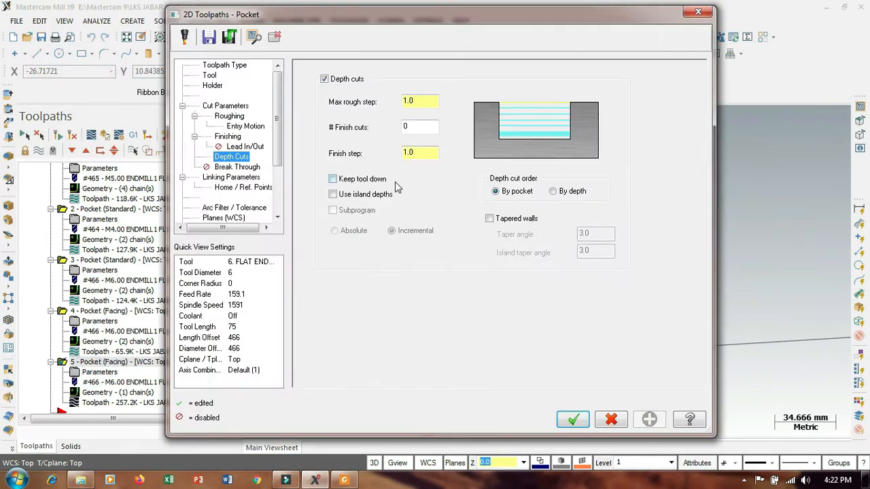
pyautogui.click(231, 136)
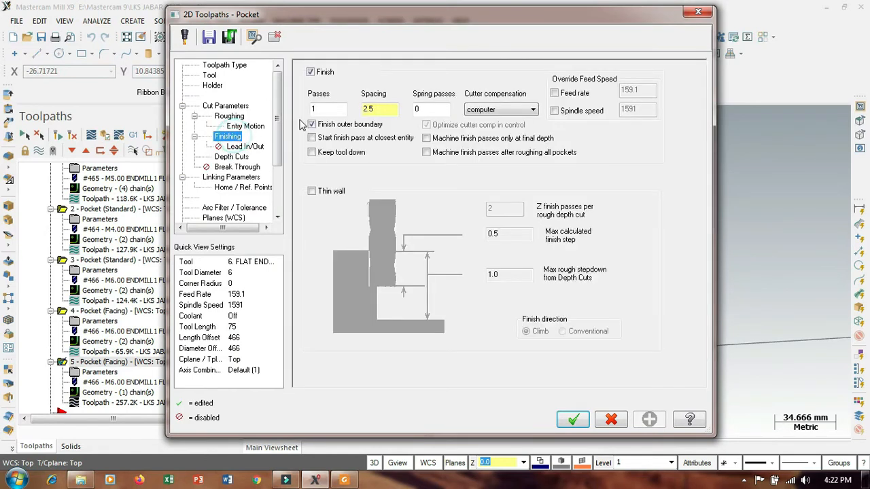
pyautogui.click(321, 75)
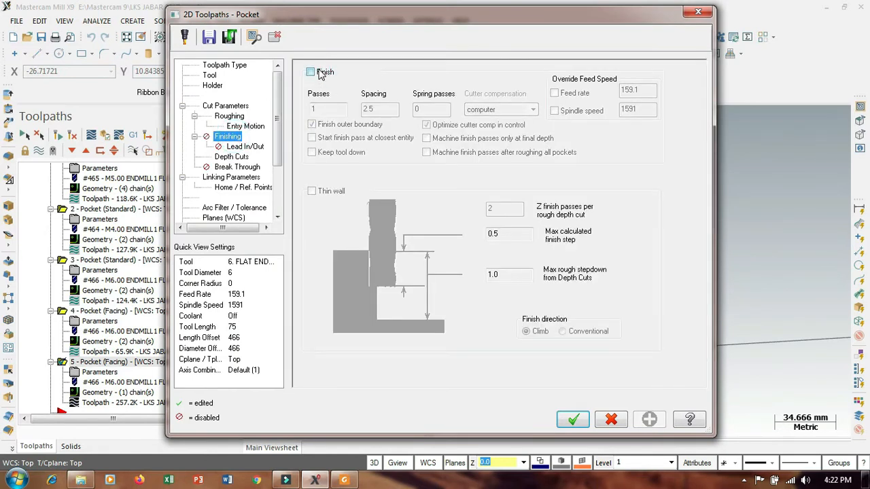
pyautogui.click(321, 73)
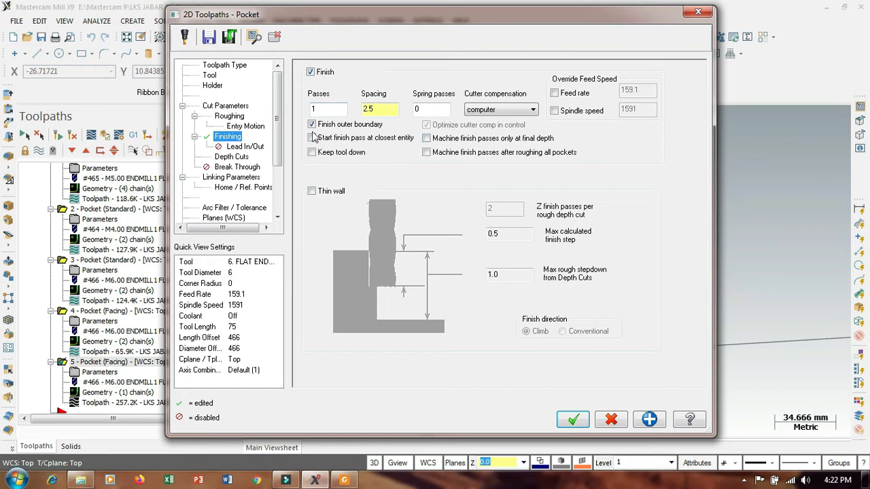
pyautogui.click(231, 117)
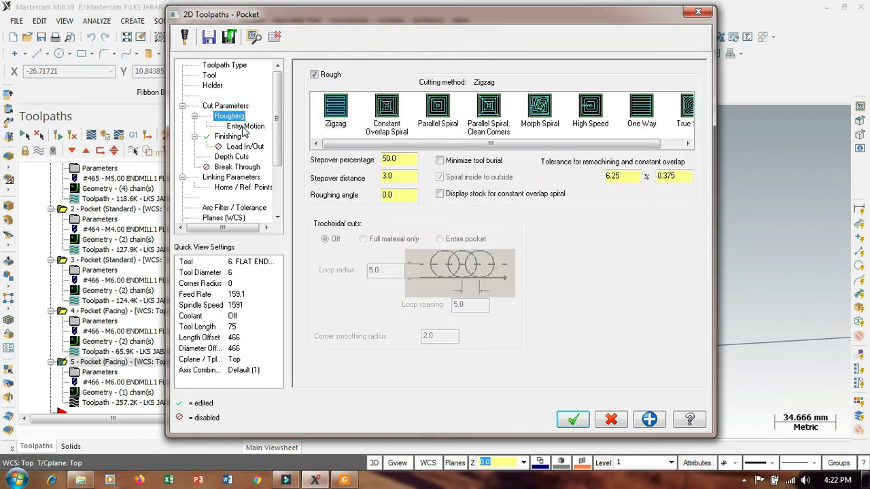
pyautogui.click(245, 127)
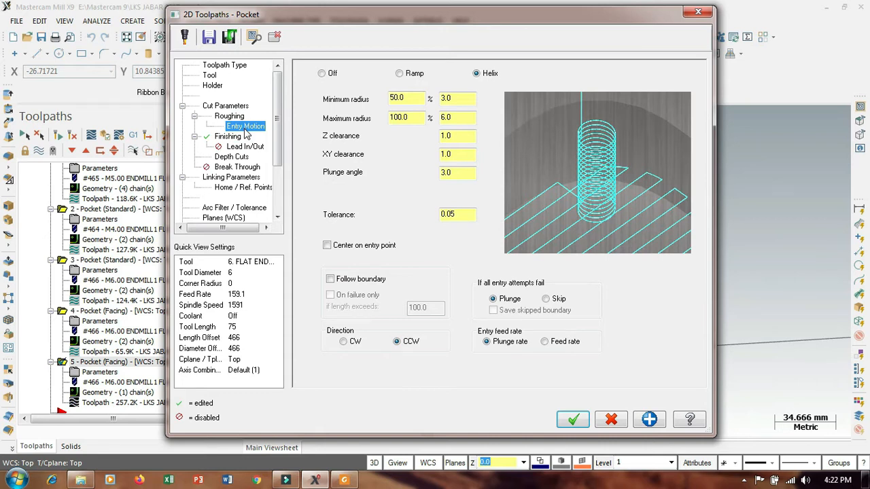
pyautogui.click(224, 107)
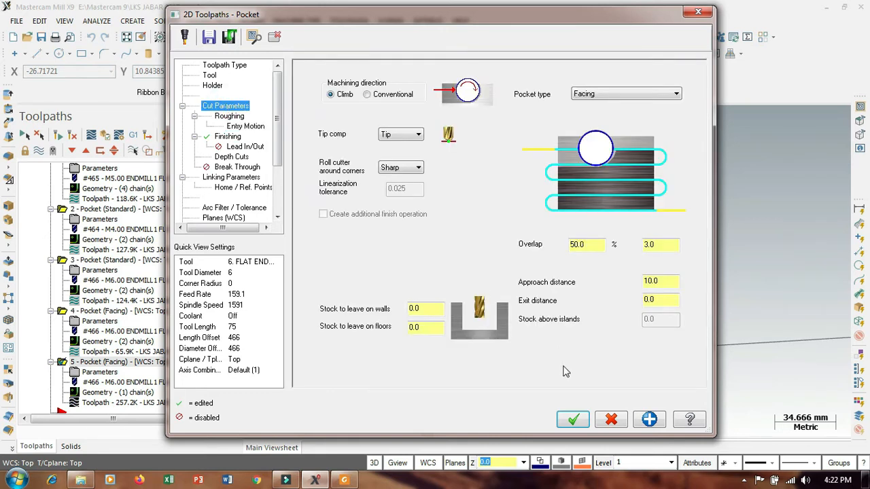
pyautogui.click(572, 419)
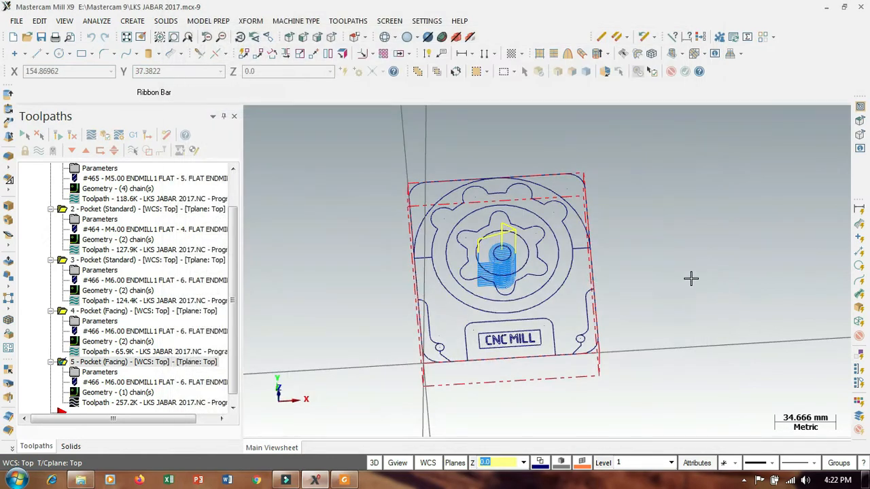
# Examine the centre hole's toolpath up close from an angled view and reopen the operation's cut parameters
pyautogui.moveTo(690, 278); pyautogui.dragTo(524, 296, button='middle')
pyautogui.scroll(6, 577, 238)
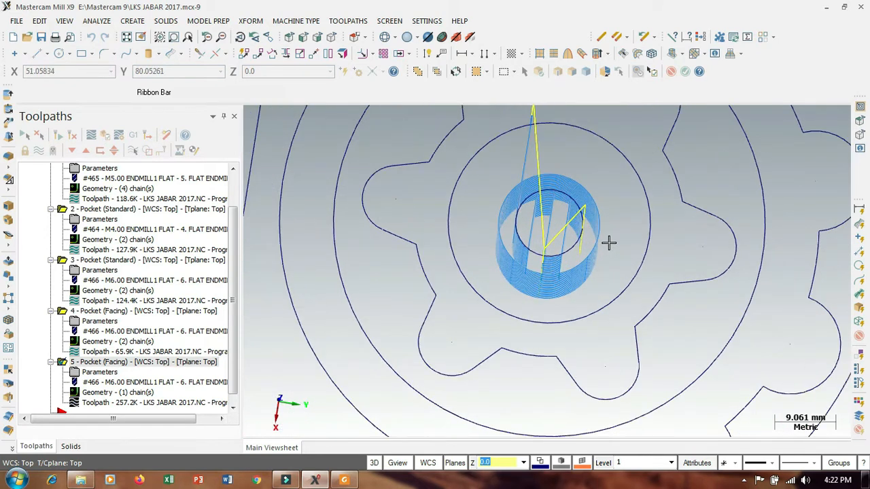
pyautogui.scroll(1, 608, 243)
pyautogui.moveTo(605, 247)
pyautogui.mouseDown(button='middle')
pyautogui.moveTo(594, 270)
pyautogui.moveTo(596, 245)
pyautogui.moveTo(606, 244)
pyautogui.mouseUp(button='middle')
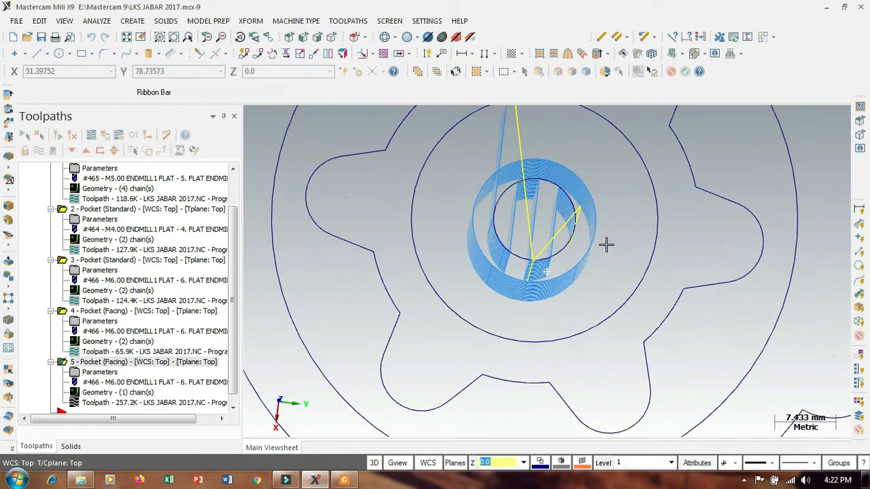
pyautogui.click(101, 374)
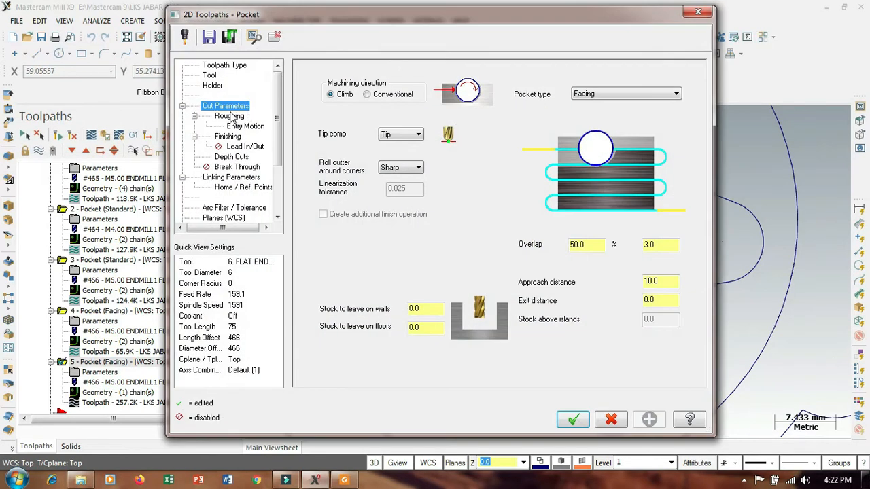
# Change operation 5's pocket type from Facing to Standard and regenerate its toolpath
pyautogui.click(599, 99)
pyautogui.click(603, 108)
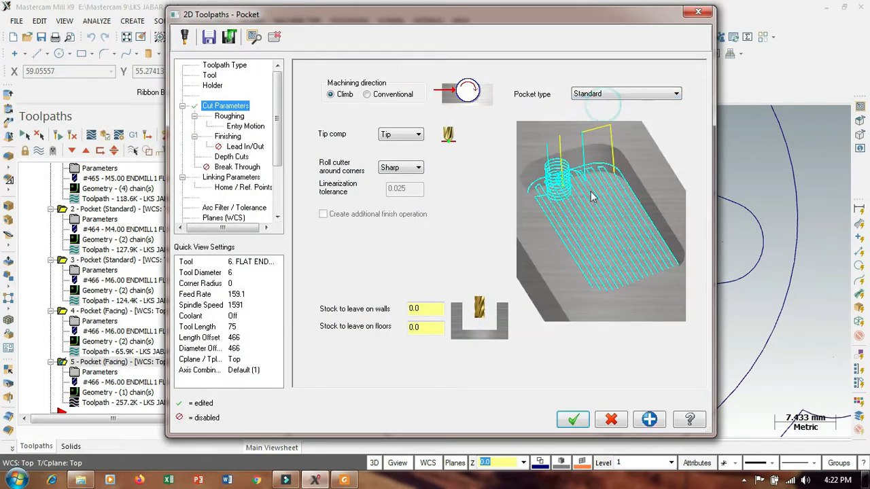
pyautogui.click(576, 417)
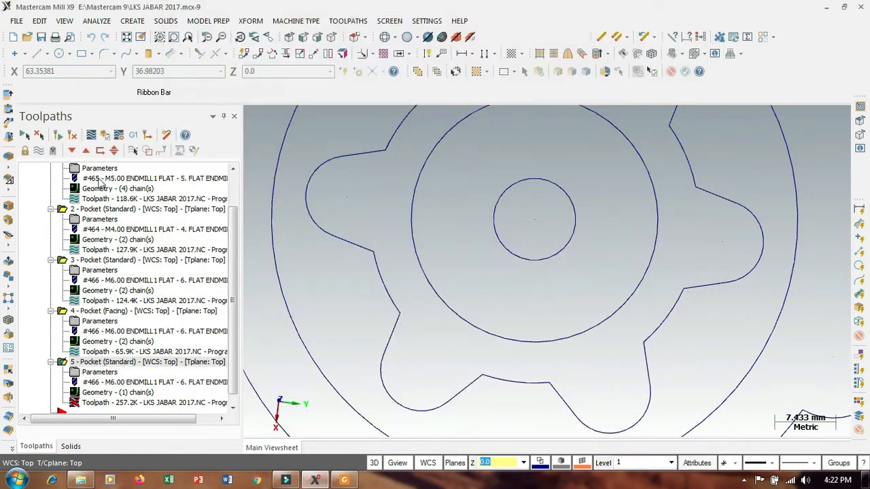
pyautogui.click(60, 136)
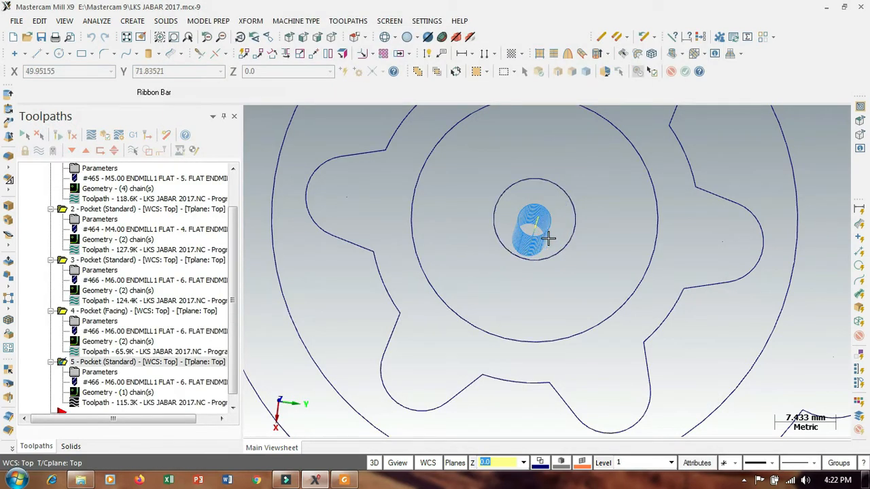
# Inspect the regenerated pocket toolpath in the central hole from several angles, including depth below the part
pyautogui.moveTo(582, 247); pyautogui.dragTo(554, 238, button='middle')
pyautogui.scroll(-10, 618, 280)
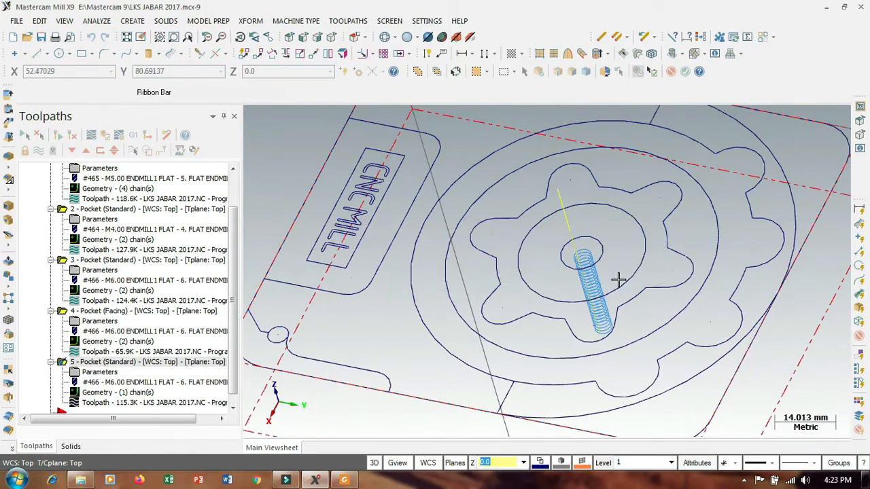
pyautogui.scroll(-5, 619, 275)
pyautogui.moveTo(421, 266); pyautogui.dragTo(431, 301, button='middle')
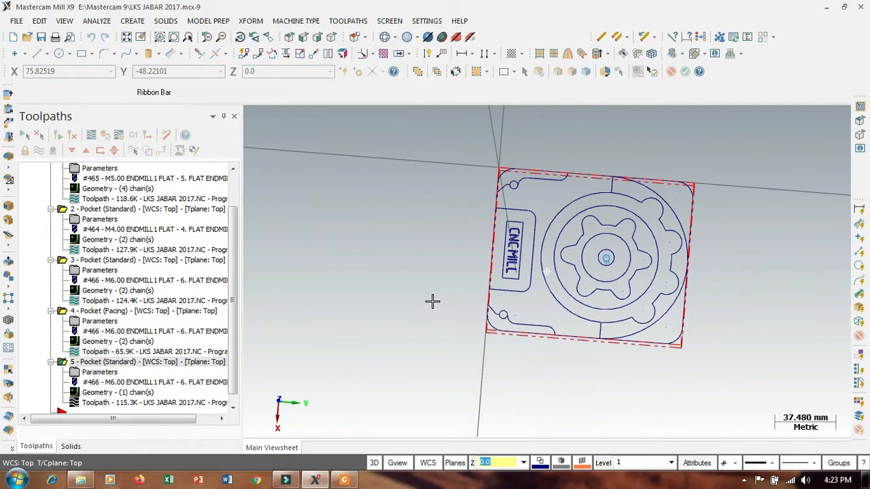
pyautogui.rightClick(365, 269)
pyautogui.click(398, 355)
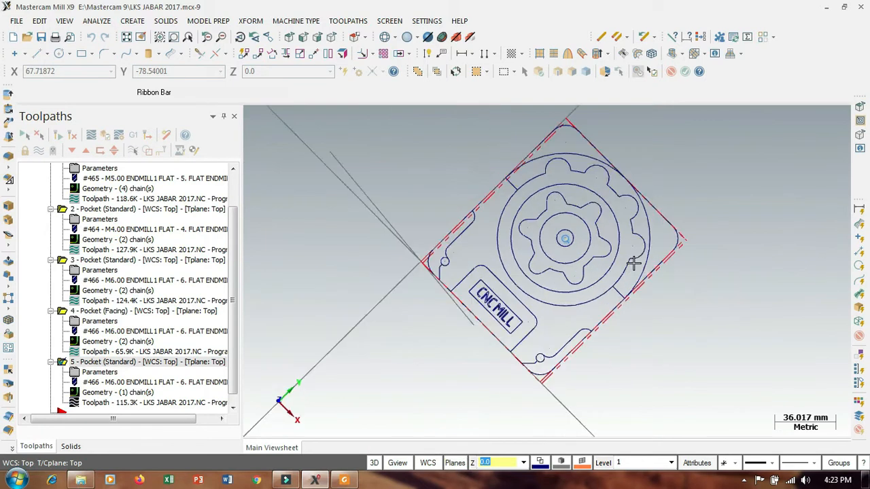
pyautogui.moveTo(646, 249); pyautogui.dragTo(527, 366, button='middle')
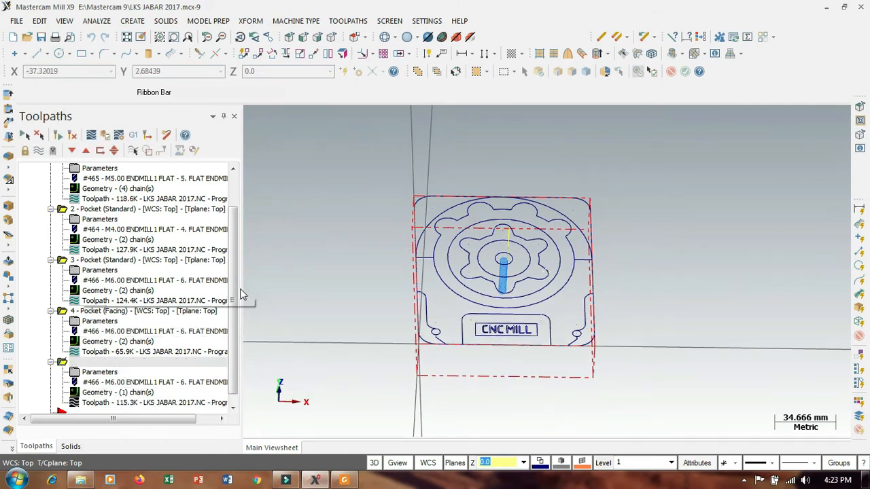
# Select all toolpath operations and hide their toolpath display
pyautogui.moveTo(233, 288); pyautogui.dragTo(231, 338)
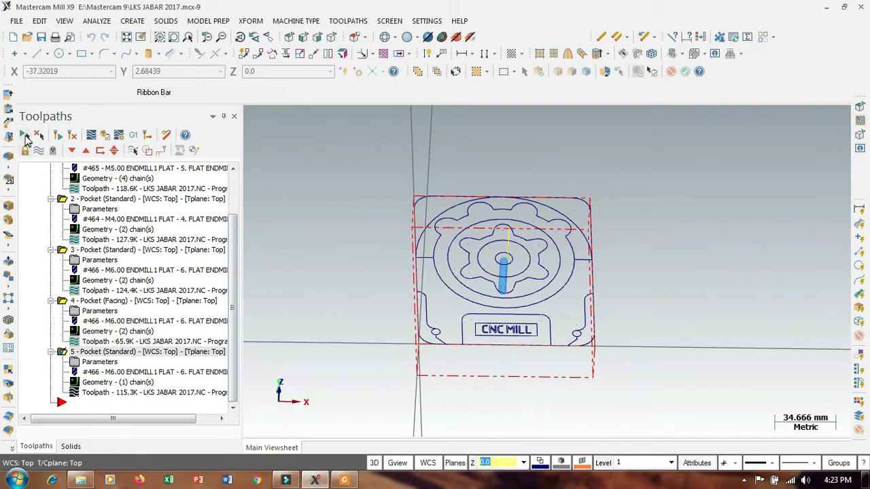
pyautogui.click(24, 135)
pyautogui.click(39, 150)
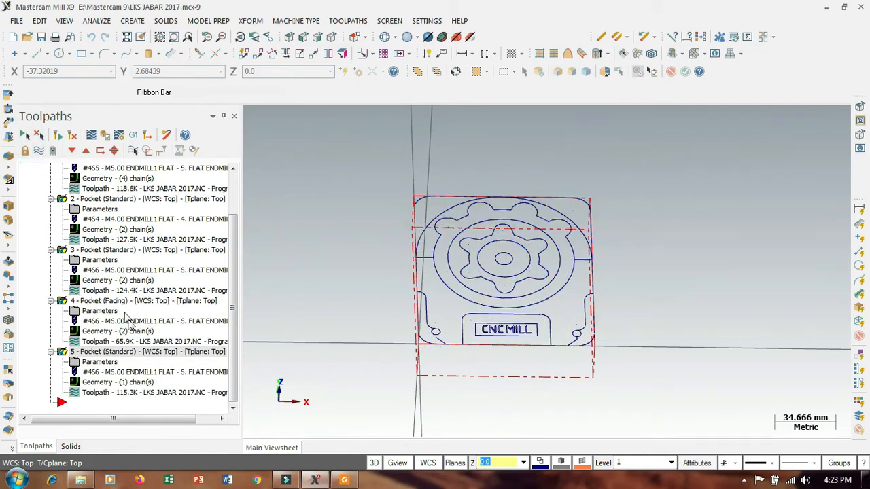
# Add an Engrave mill toolpath and window-chain the CNC MILL lettering inside the rectangle as its geometry
pyautogui.rightClick(93, 403)
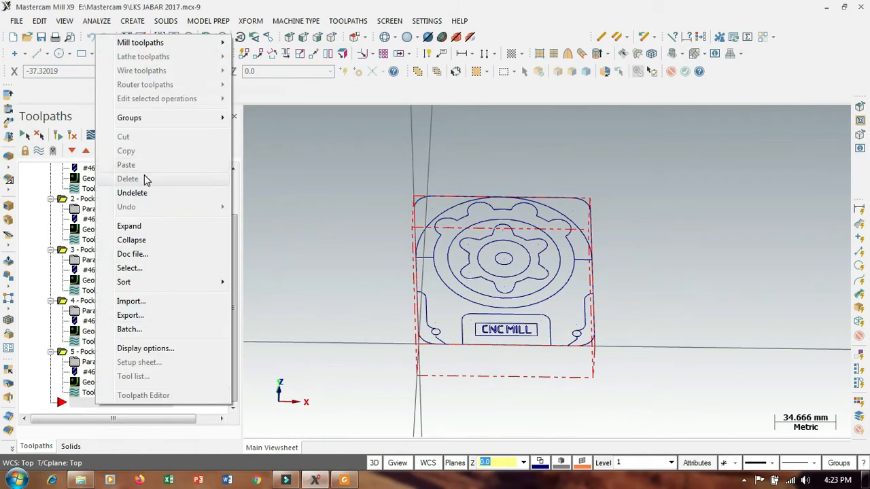
pyautogui.moveTo(155, 42)
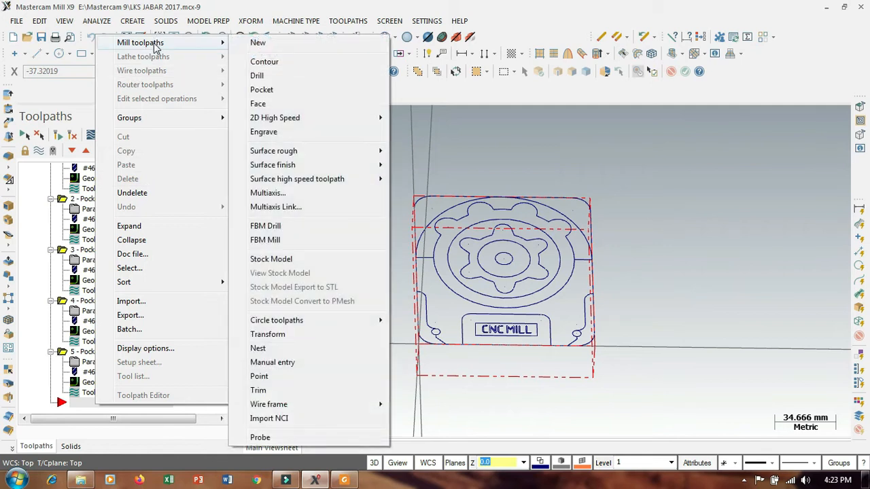
pyautogui.click(266, 134)
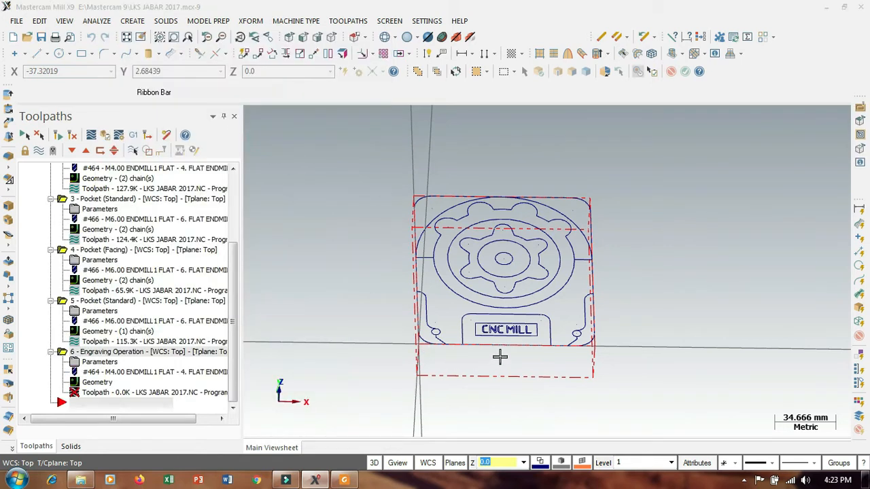
pyautogui.rightClick(727, 309)
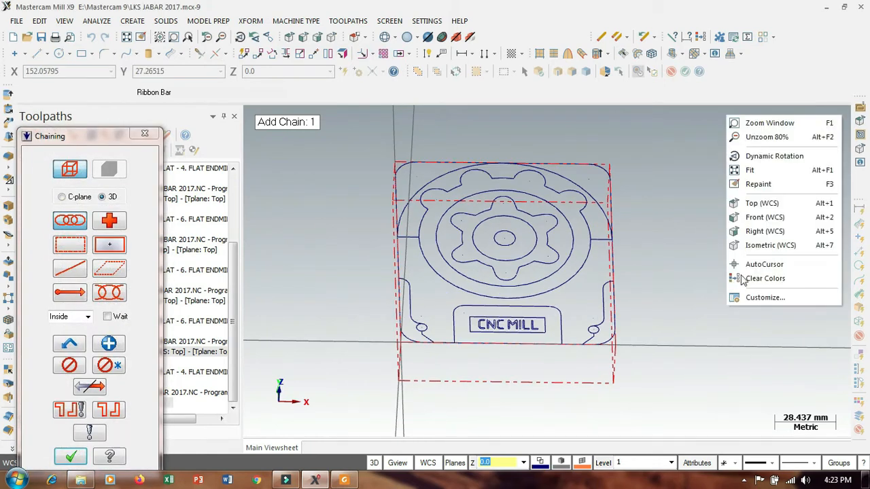
pyautogui.click(758, 202)
pyautogui.scroll(5, 500, 358)
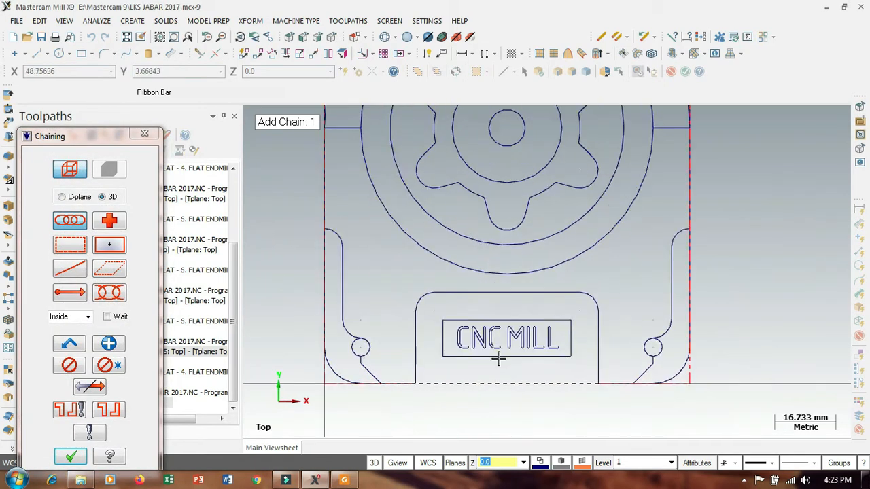
pyautogui.scroll(9, 500, 339)
pyautogui.scroll(-4, 421, 280)
pyautogui.scroll(6, 482, 359)
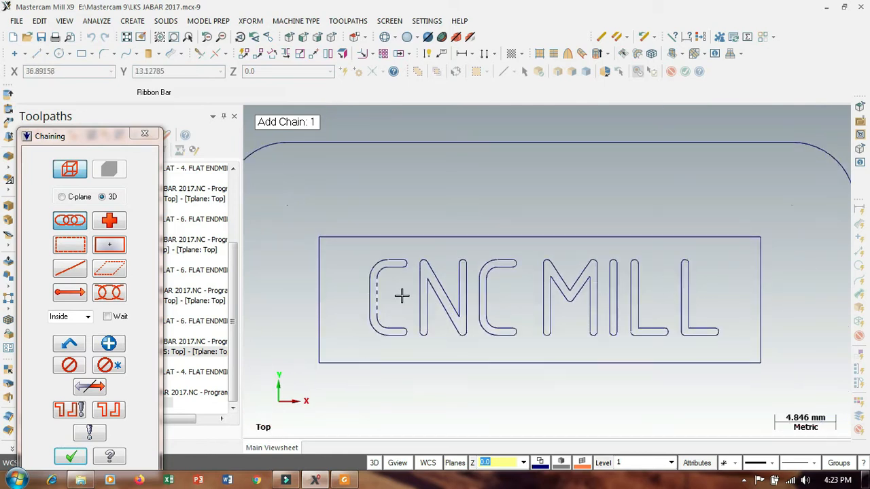
pyautogui.click(73, 248)
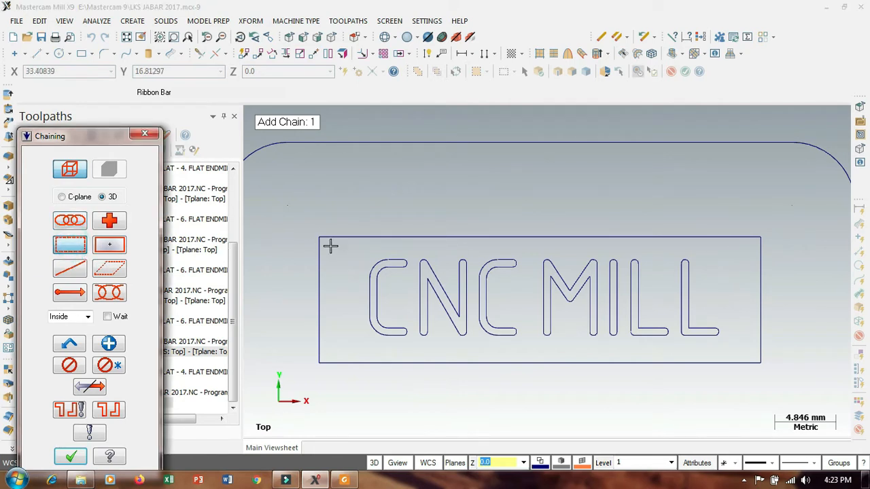
pyautogui.moveTo(328, 245)
pyautogui.mouseDown()
pyautogui.moveTo(437, 252)
pyautogui.moveTo(589, 277)
pyautogui.moveTo(712, 324)
pyautogui.moveTo(747, 359)
pyautogui.mouseUp()
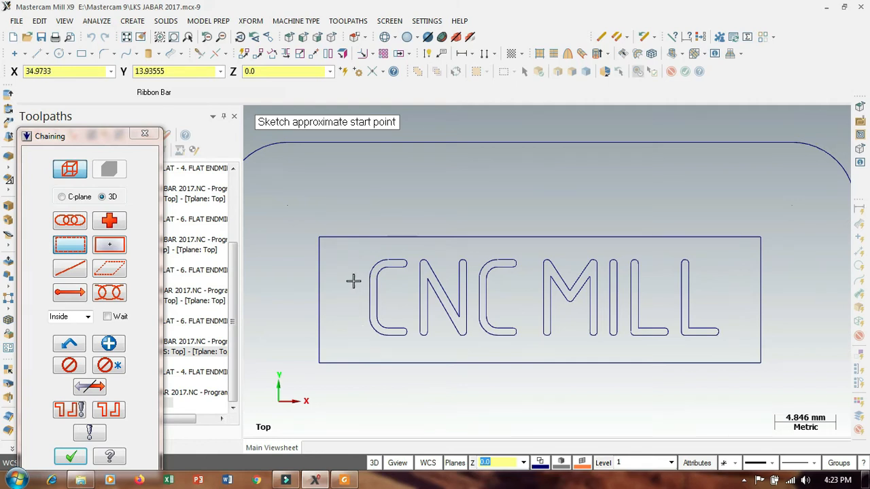
pyautogui.click(359, 329)
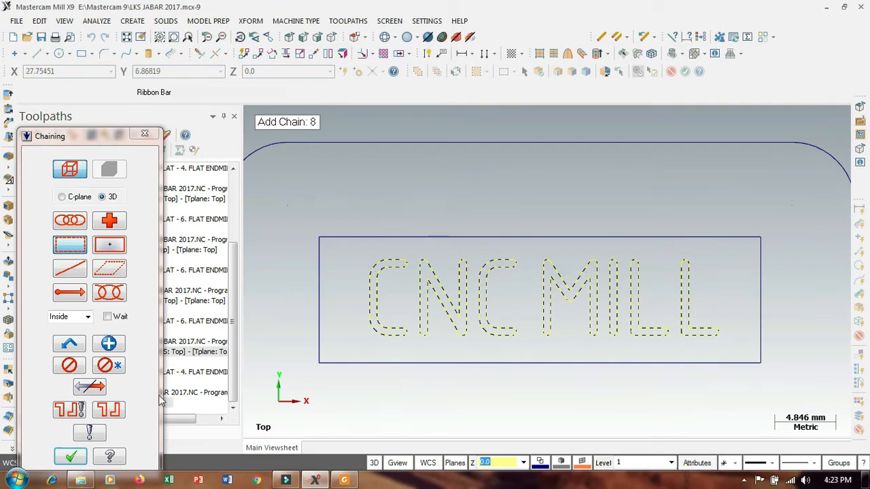
pyautogui.click(70, 456)
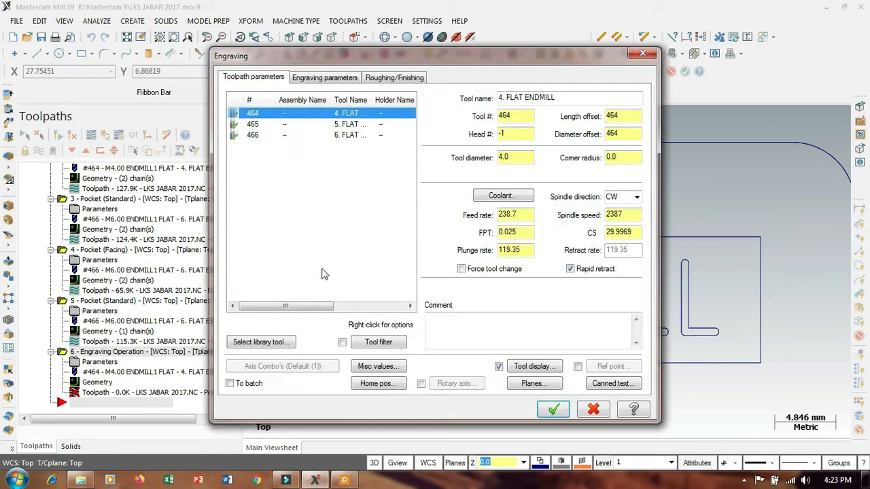
# Create a new tool of type Engrave Tool for the engraving operation
pyautogui.rightClick(292, 172)
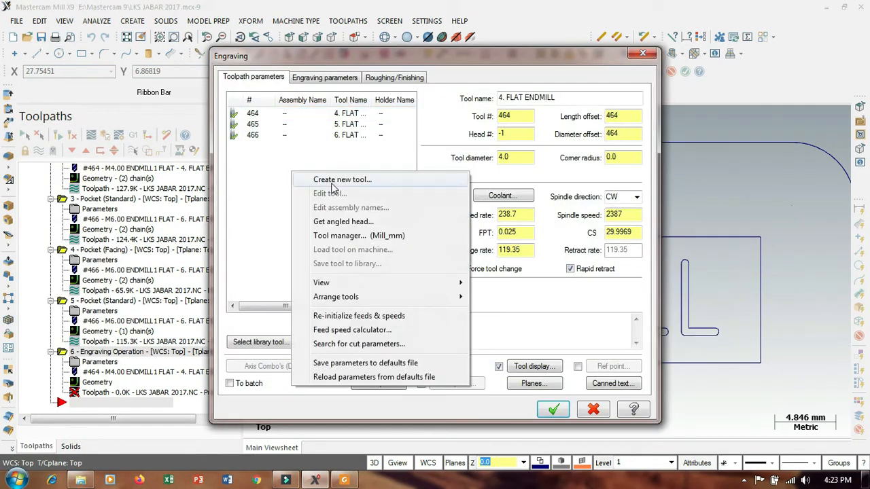
pyautogui.click(337, 181)
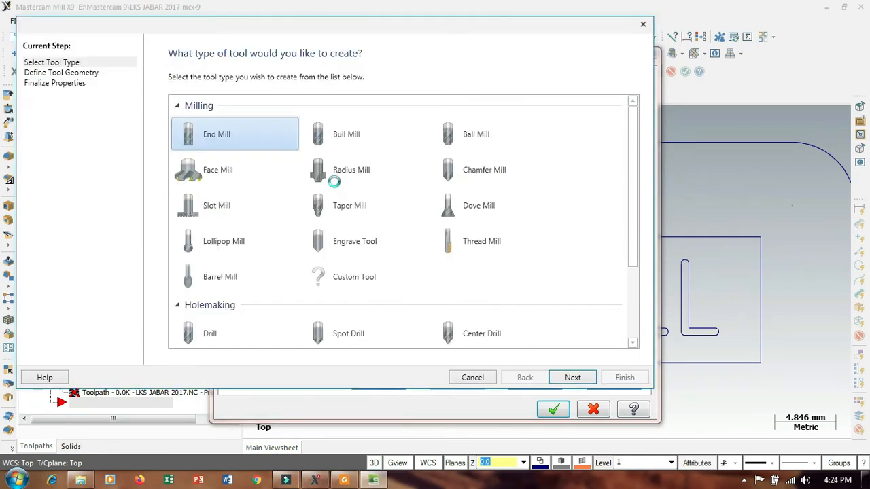
pyautogui.click(343, 248)
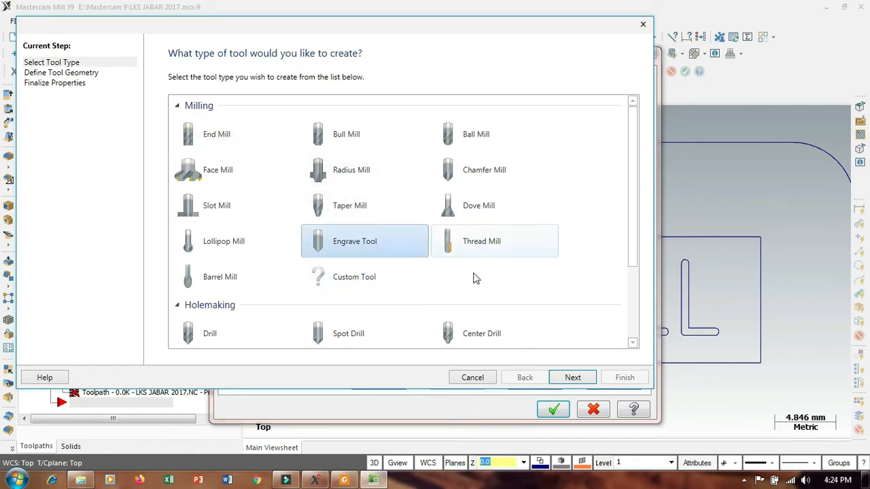
pyautogui.click(583, 381)
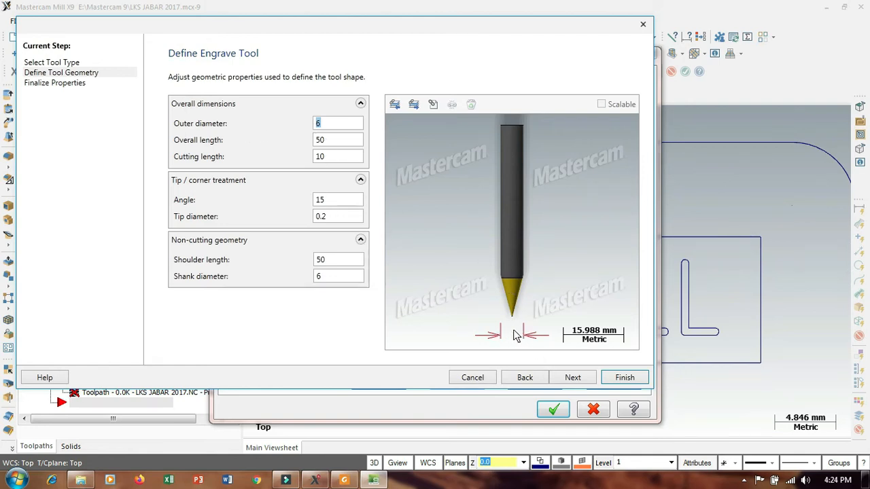
# Set the engrave tool's outer diameter to 6 and check its overall length
pyautogui.click(324, 124)
pyautogui.write('5')
pyautogui.click(335, 126)
pyautogui.doubleClick(334, 123)
pyautogui.write('6')
pyautogui.click(329, 141)
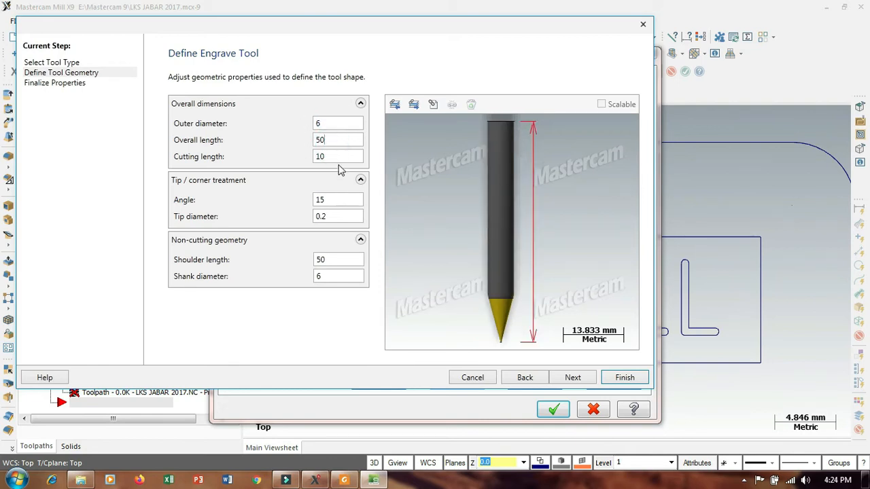
# Set the engrave tool's angle to 30 and check its tip diameter, shoulder length and shank diameter
pyautogui.click(326, 202)
pyautogui.click(332, 202)
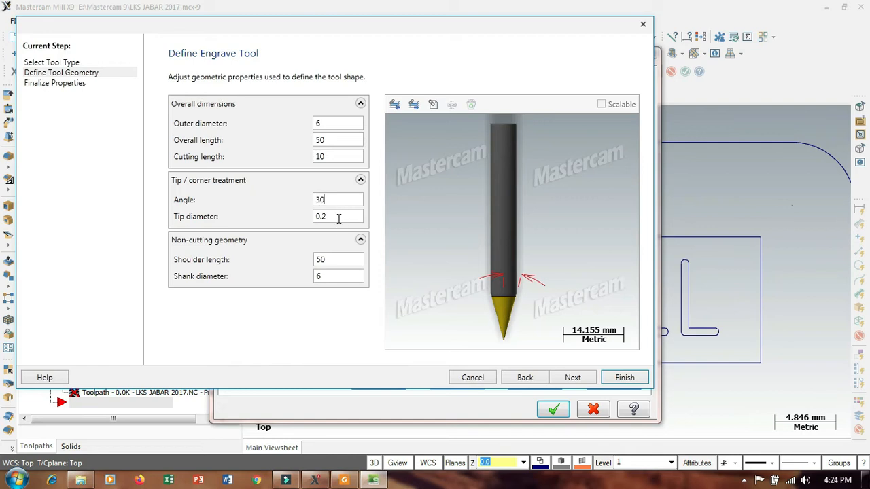
pyautogui.click(337, 218)
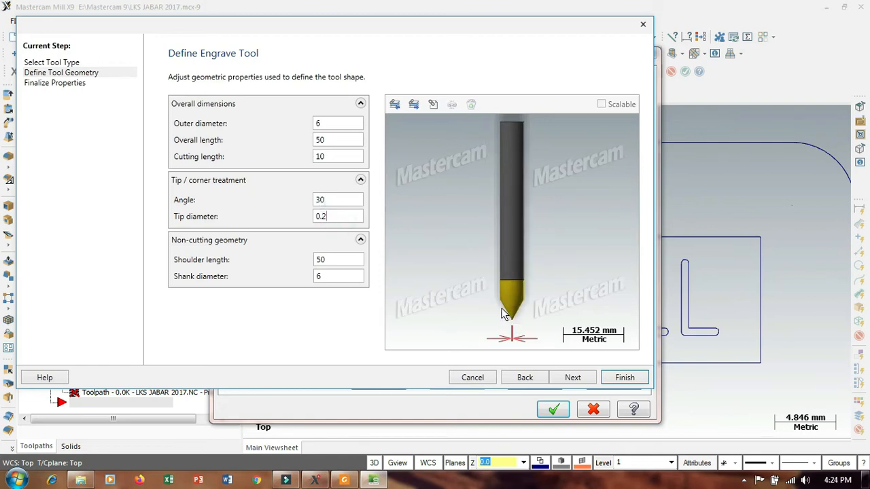
pyautogui.click(337, 198)
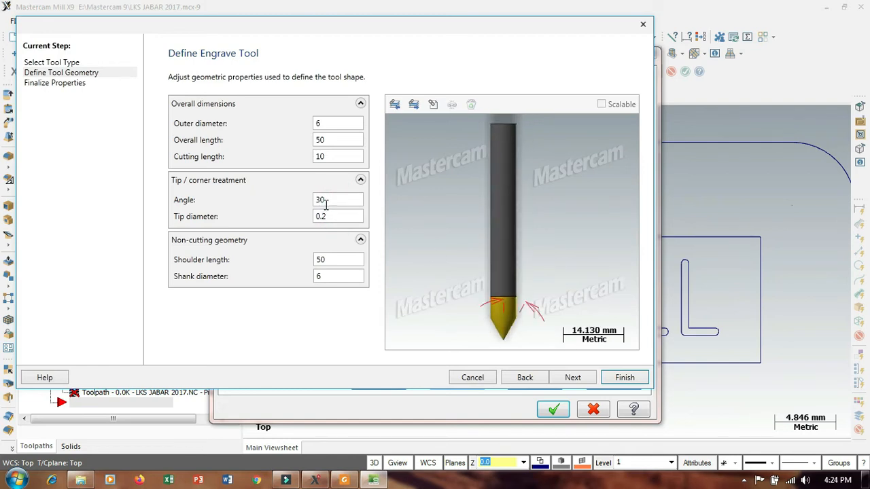
pyautogui.doubleClick(319, 200)
pyautogui.doubleClick(331, 199)
pyautogui.doubleClick(331, 199)
pyautogui.click(341, 217)
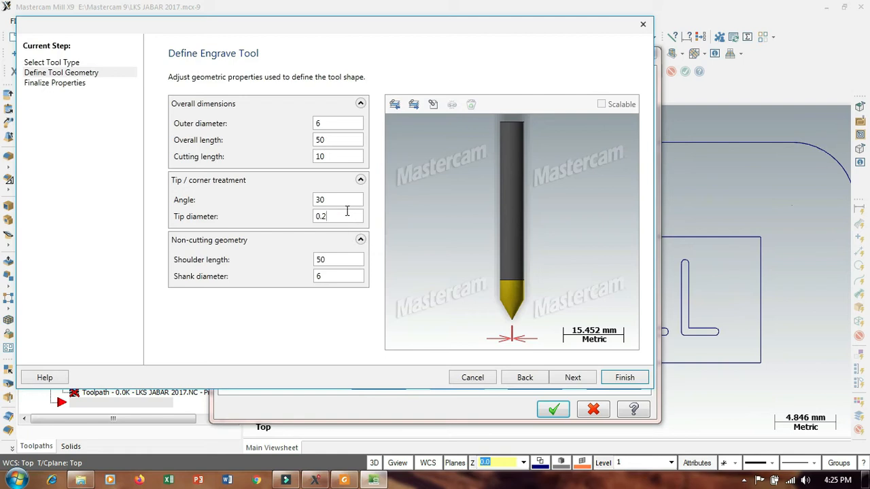
pyautogui.click(339, 258)
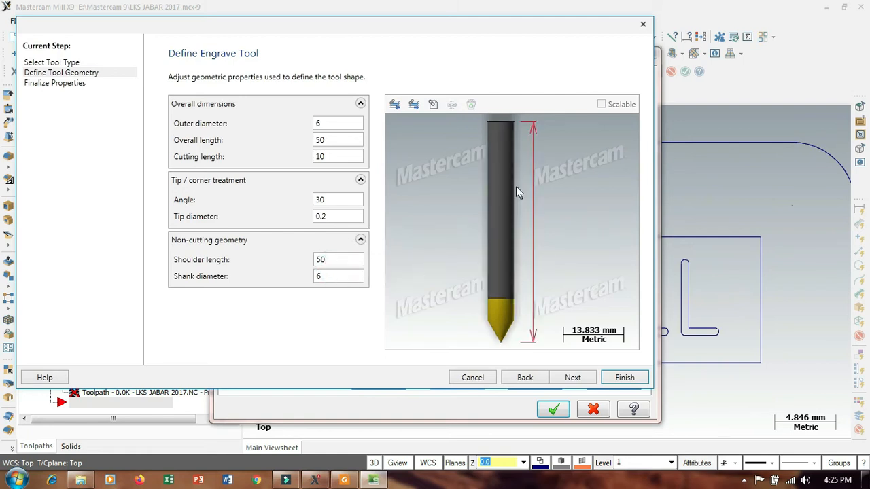
pyautogui.click(332, 277)
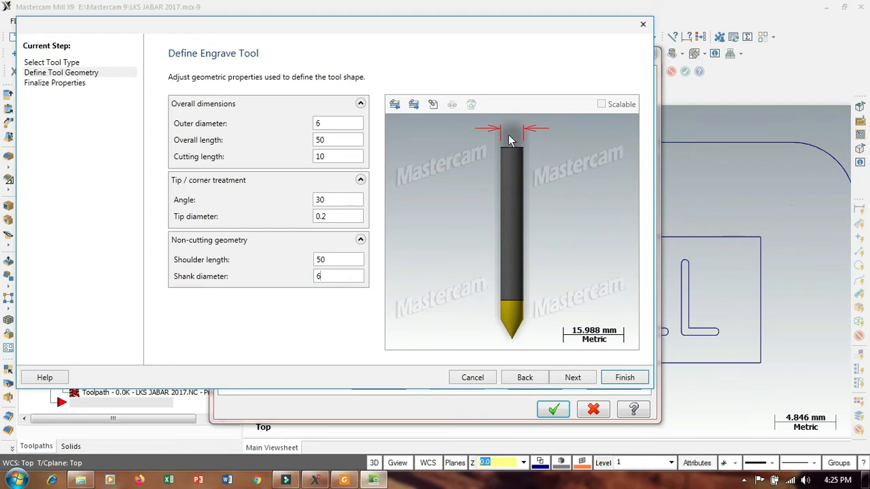
# Set the engraving bit's feed rate to 700 and spindle speed to 500 in its final properties
pyautogui.click(573, 377)
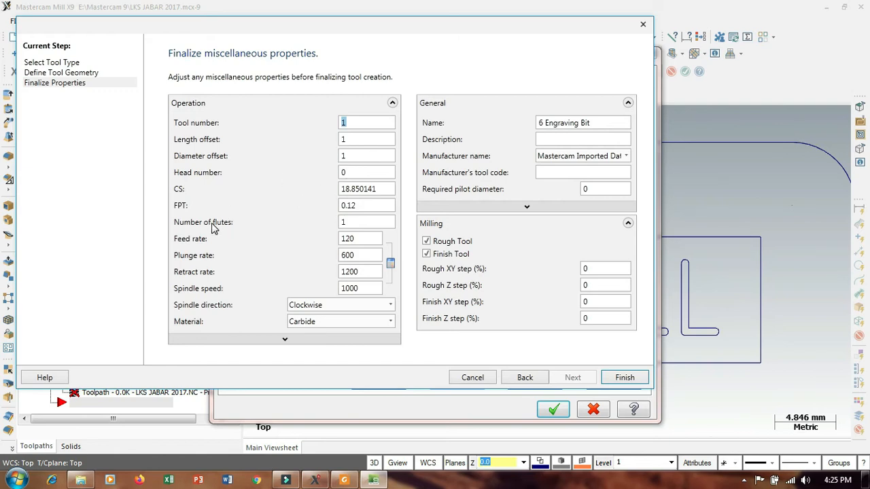
pyautogui.click(363, 239)
pyautogui.moveTo(373, 241); pyautogui.dragTo(270, 242)
pyautogui.click(362, 288)
pyautogui.doubleClick(360, 289)
pyautogui.click(369, 253)
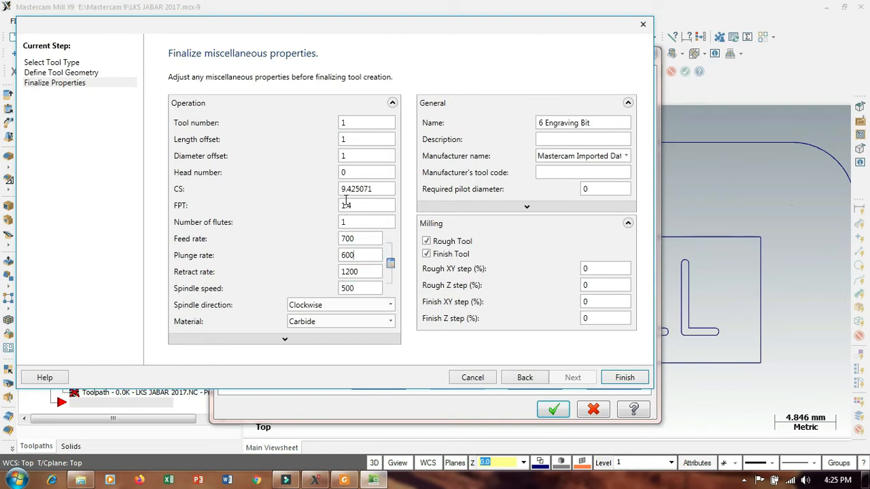
# Choose Carbide as the tool material and Clockwise as the spindle direction
pyautogui.click(340, 324)
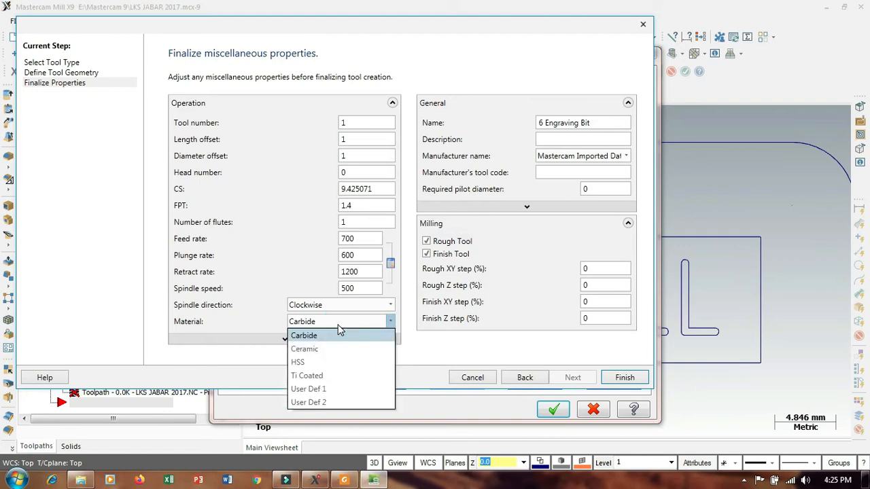
pyautogui.click(340, 328)
pyautogui.click(342, 305)
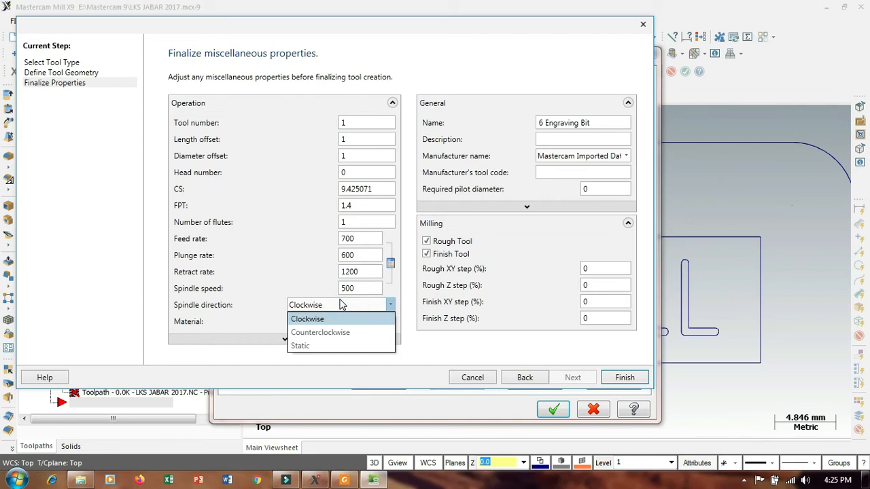
pyautogui.click(341, 305)
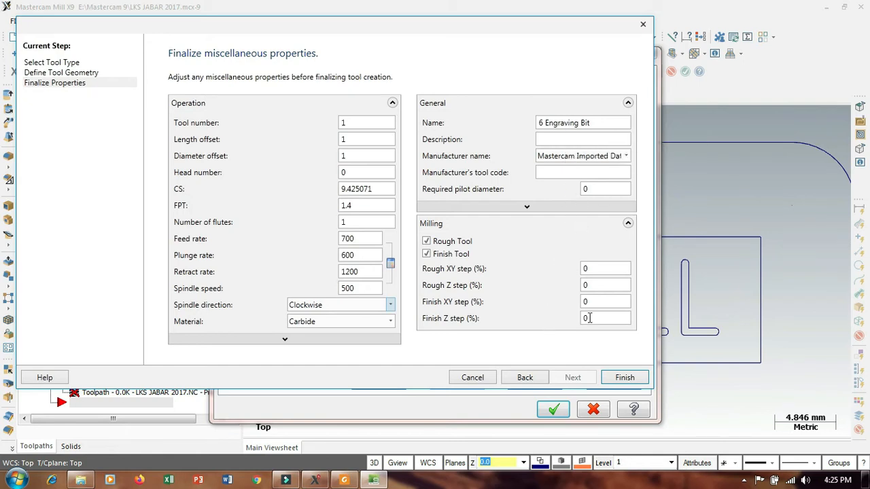
# Finish defining the engraving bit, and set XY stock to leave to 0 with absolute top of stock and depth
pyautogui.click(623, 378)
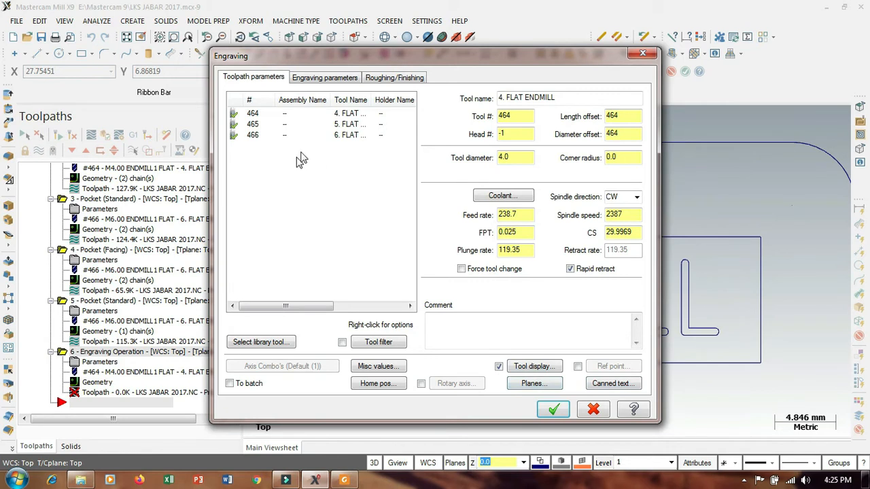
pyautogui.click(326, 79)
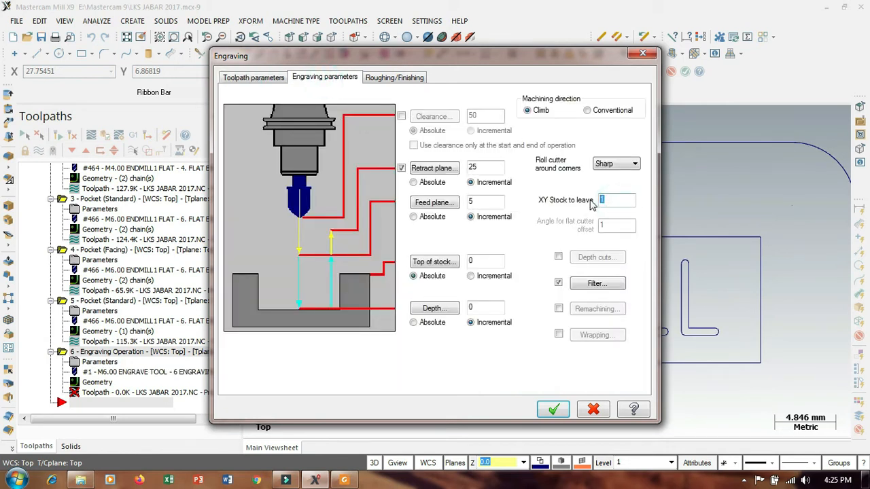
pyautogui.click(480, 264)
pyautogui.click(484, 282)
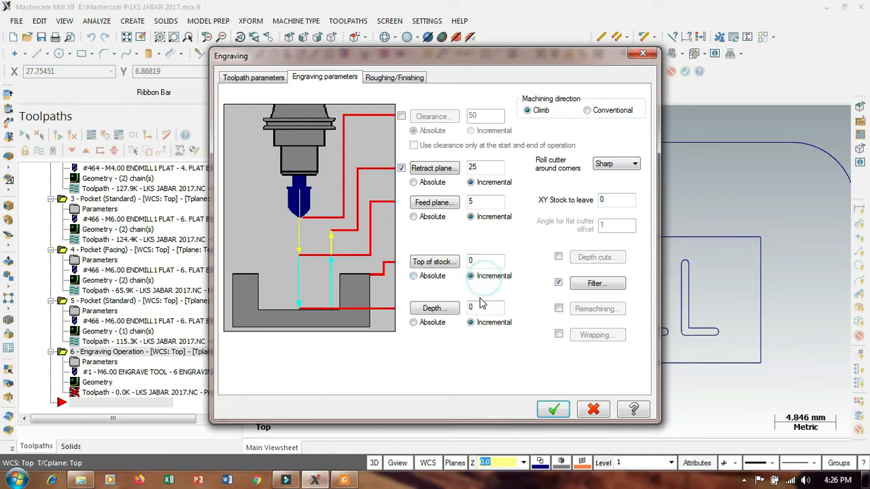
pyautogui.click(420, 282)
pyautogui.click(435, 324)
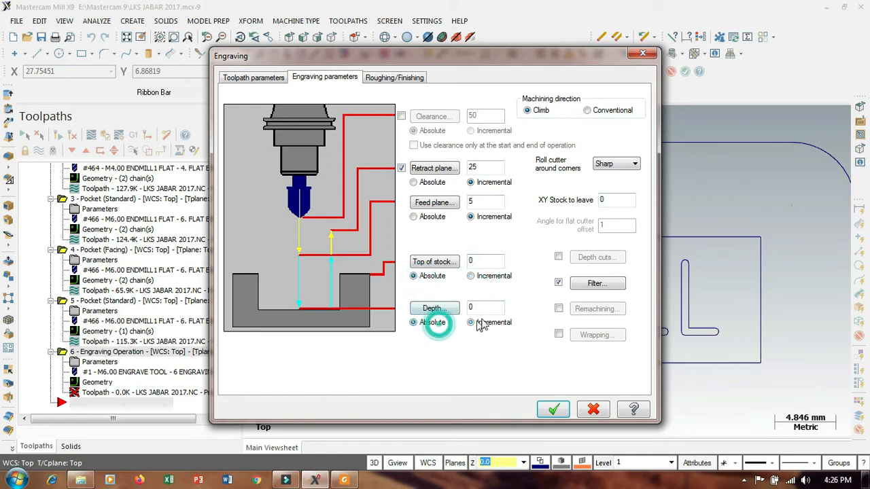
# Set the engraving depth to -1 with an absolute feed plane and generate the CNC MILL engraving toolpath
pyautogui.click(488, 307)
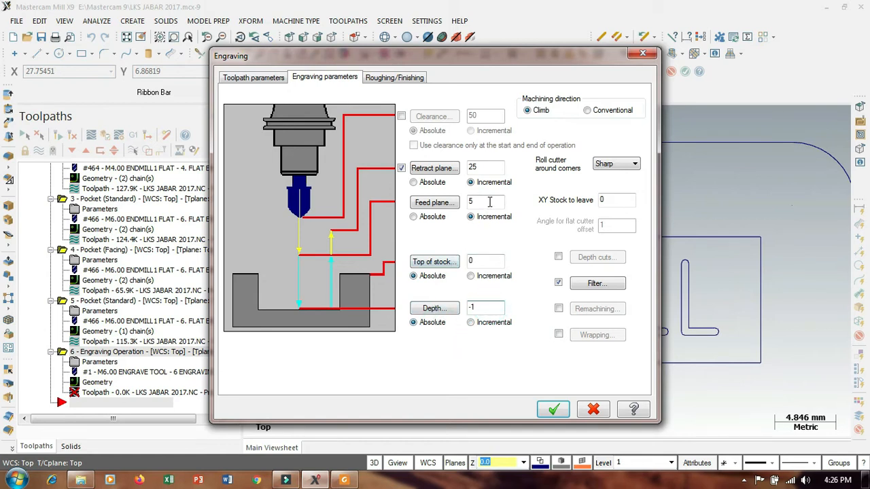
pyautogui.click(430, 218)
pyautogui.click(554, 407)
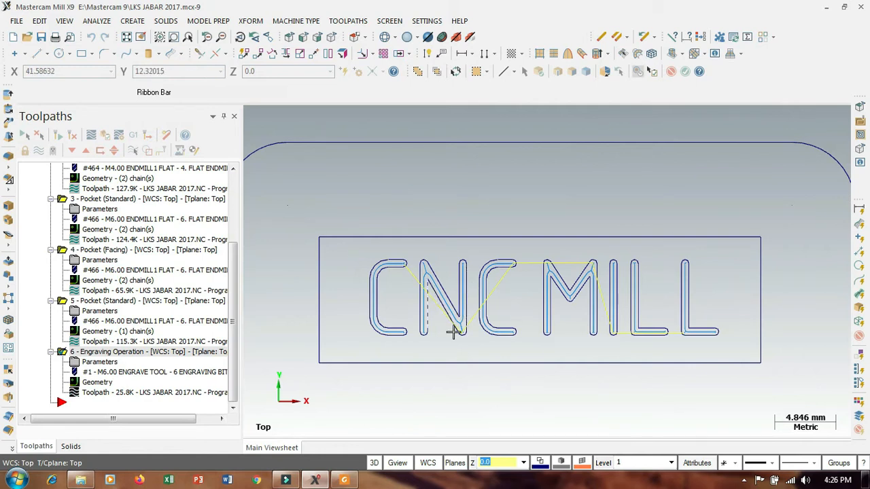
# Inspect the engraving toolpath, and display the toolpaths of all six operations in the isometric view
pyautogui.moveTo(502, 355); pyautogui.dragTo(516, 291, button='middle')
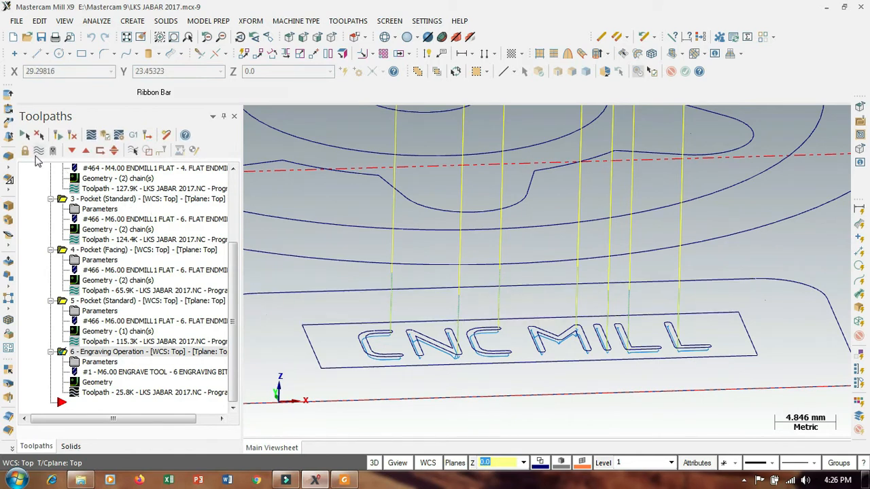
pyautogui.click(39, 151)
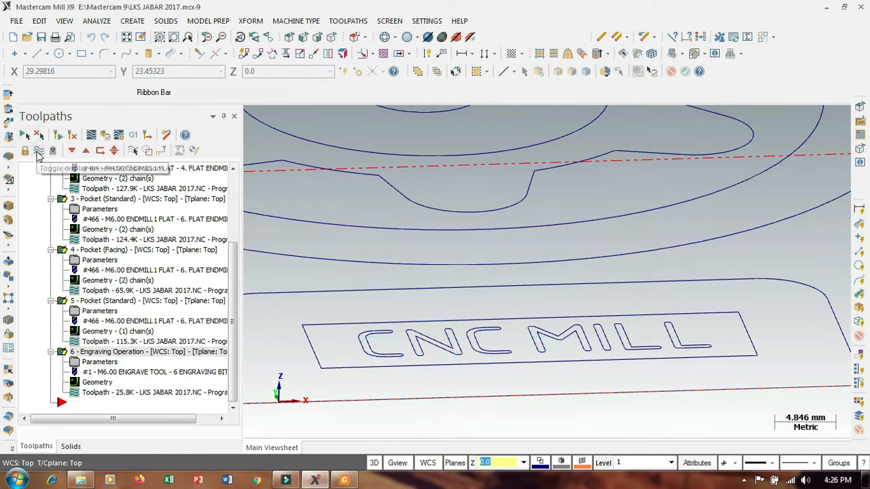
pyautogui.click(39, 151)
pyautogui.scroll(-8, 552, 275)
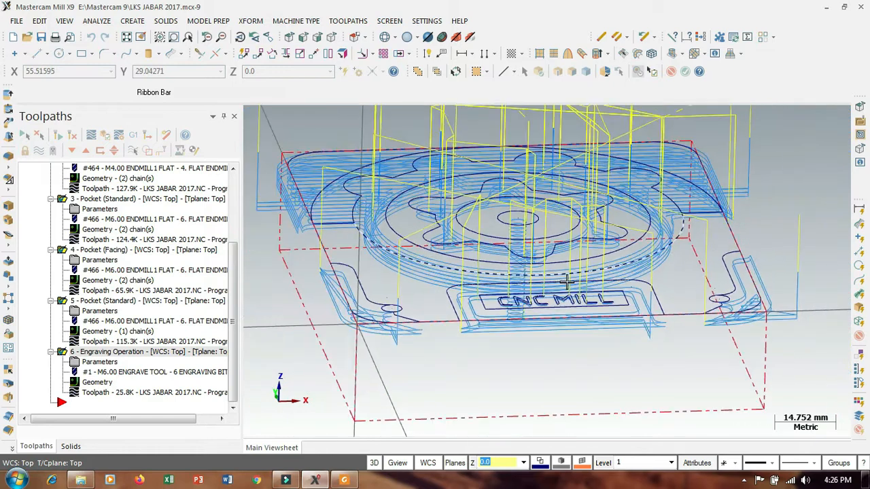
pyautogui.rightClick(819, 233)
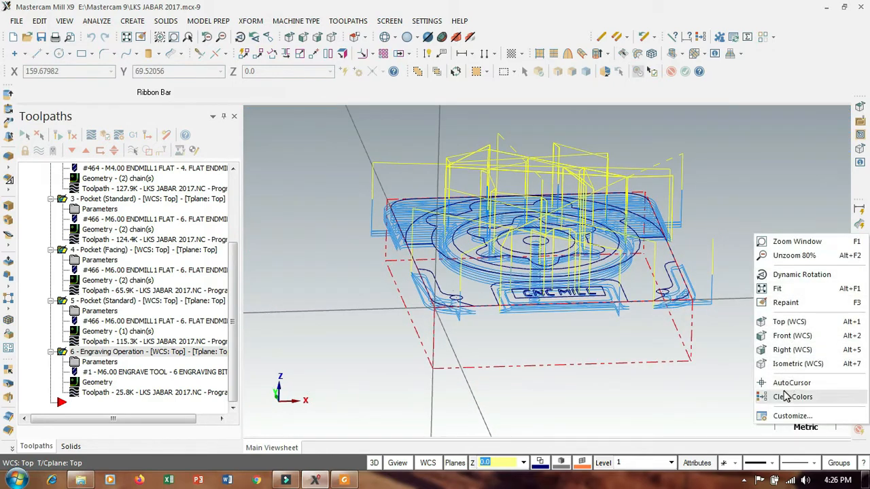
pyautogui.click(788, 364)
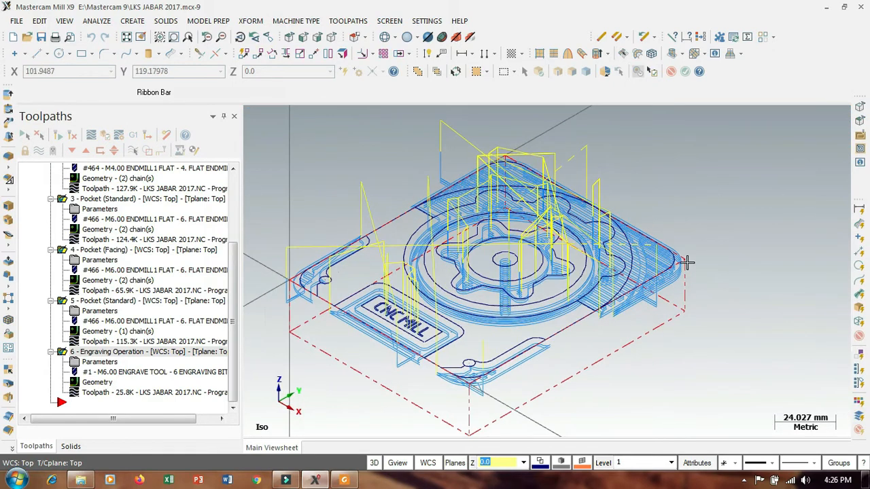
pyautogui.scroll(-1, 685, 262)
pyautogui.scroll(1, 645, 374)
pyautogui.scroll(1, 645, 374)
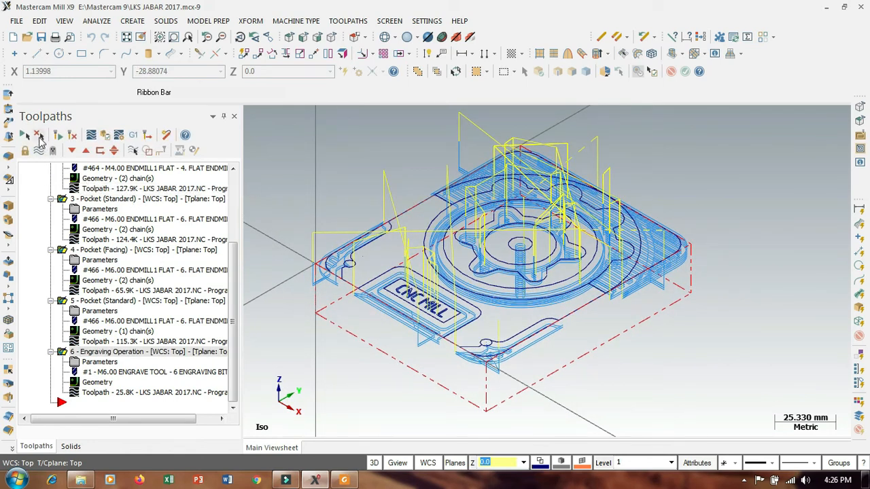
# Run the Verify simulation of all six operations and examine the pocket and facing cuts on the stock
pyautogui.click(104, 136)
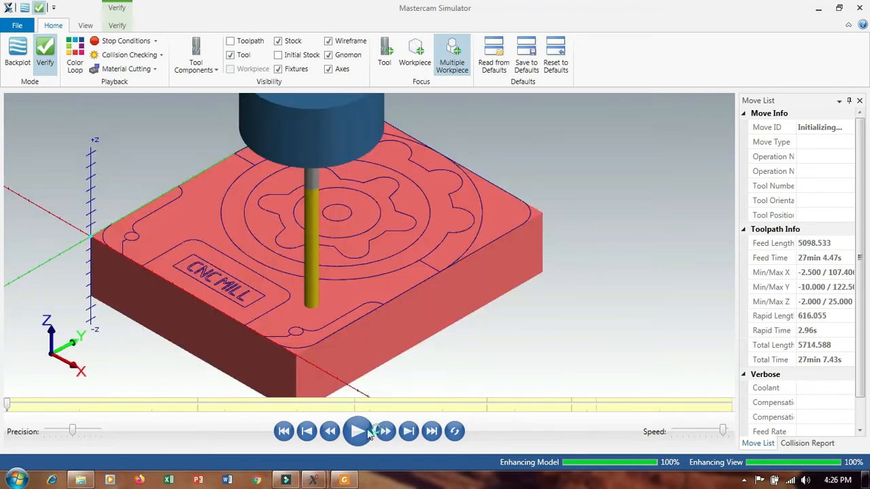
pyautogui.click(360, 430)
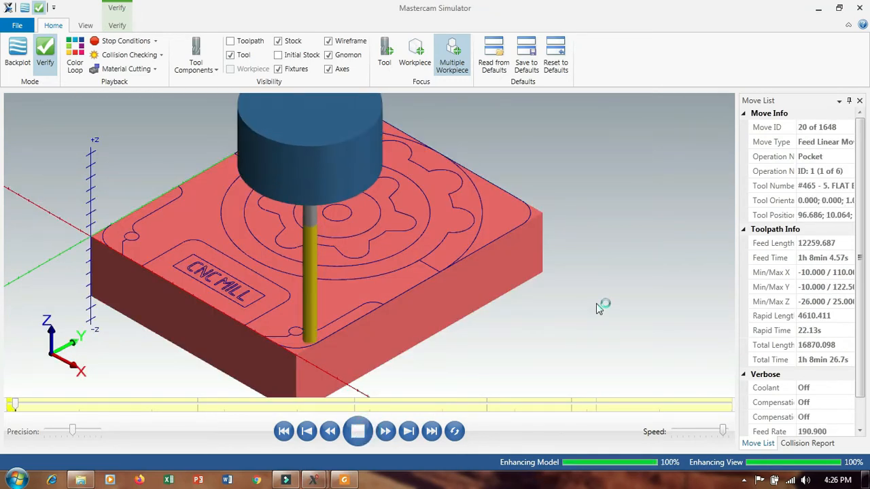
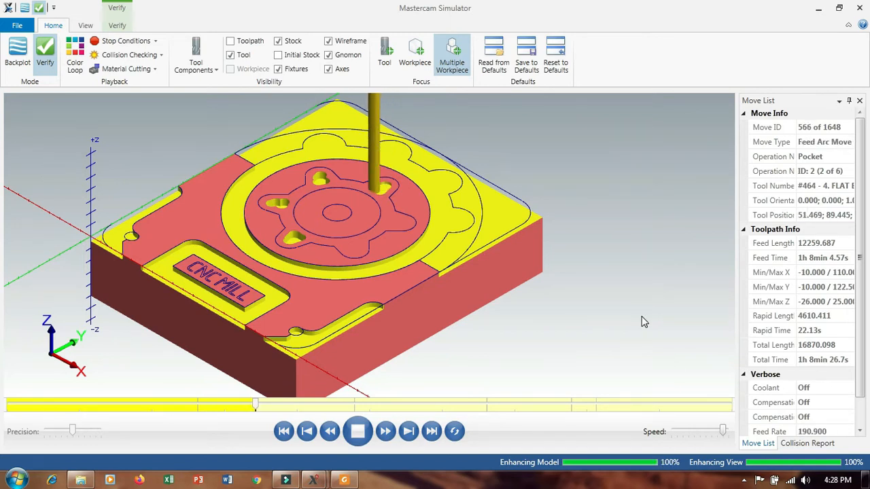
pyautogui.scroll(-4, 643, 322)
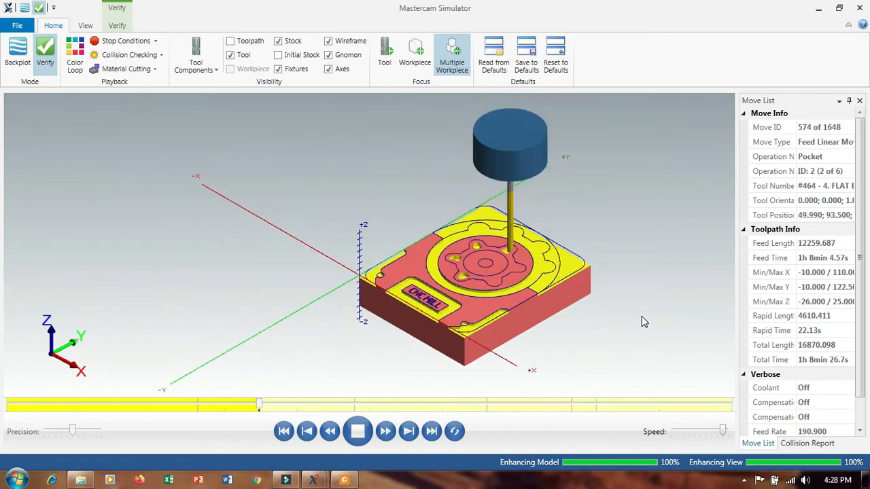
pyautogui.scroll(-1, 403, 250)
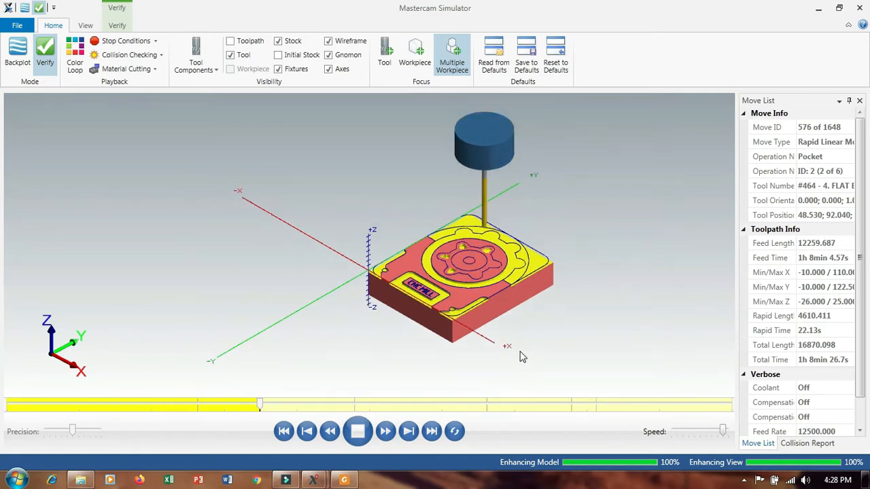
pyautogui.scroll(1, 519, 352)
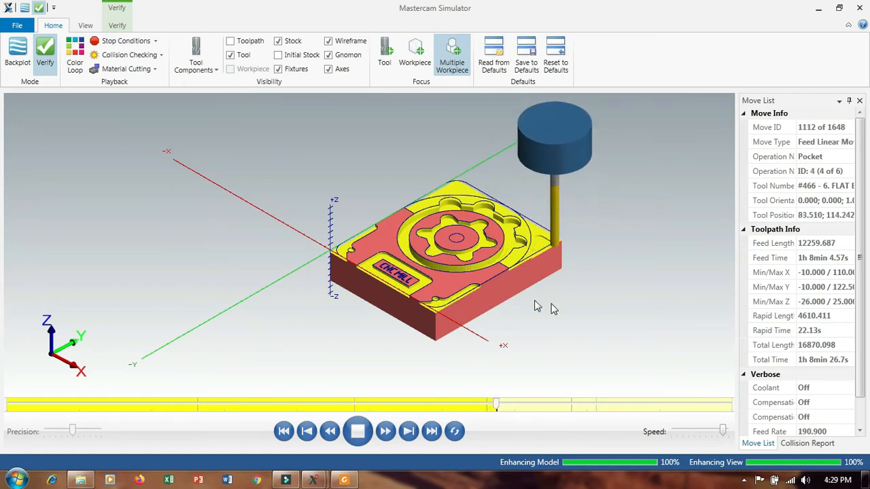
pyautogui.scroll(2, 563, 311)
pyautogui.scroll(1, 562, 311)
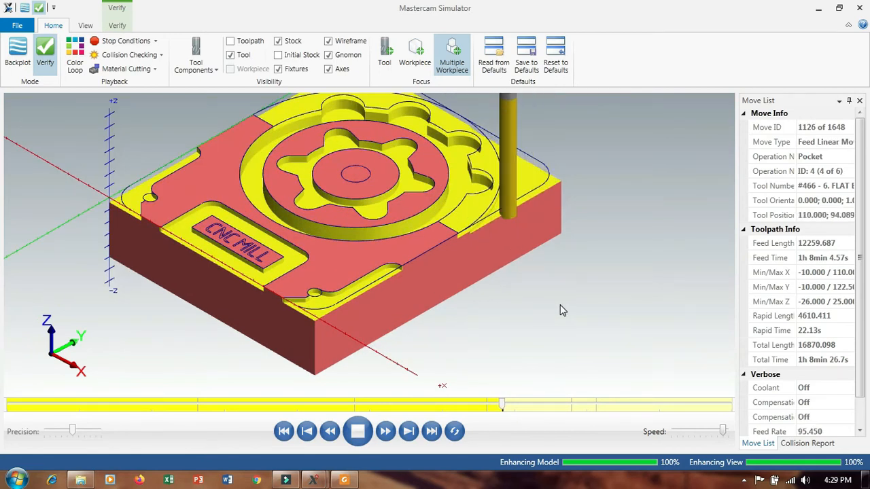
pyautogui.scroll(-3, 560, 304)
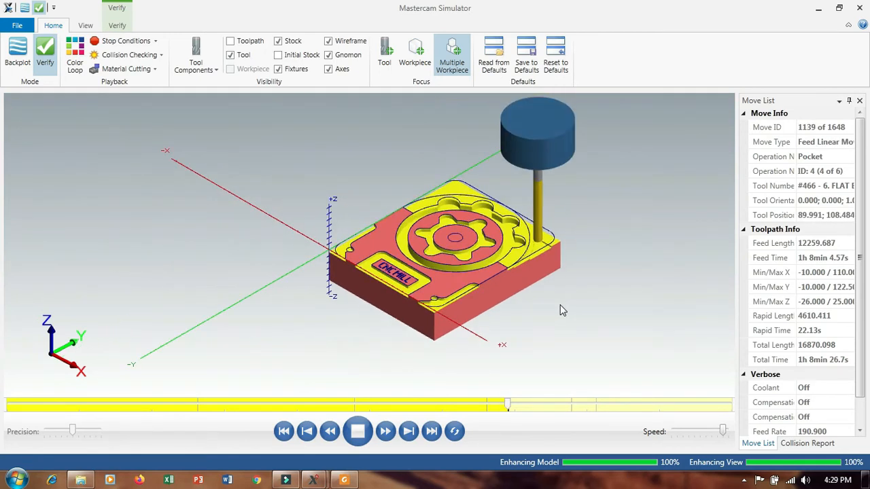
pyautogui.moveTo(519, 279); pyautogui.dragTo(491, 282, button='middle')
pyautogui.scroll(5, 490, 282)
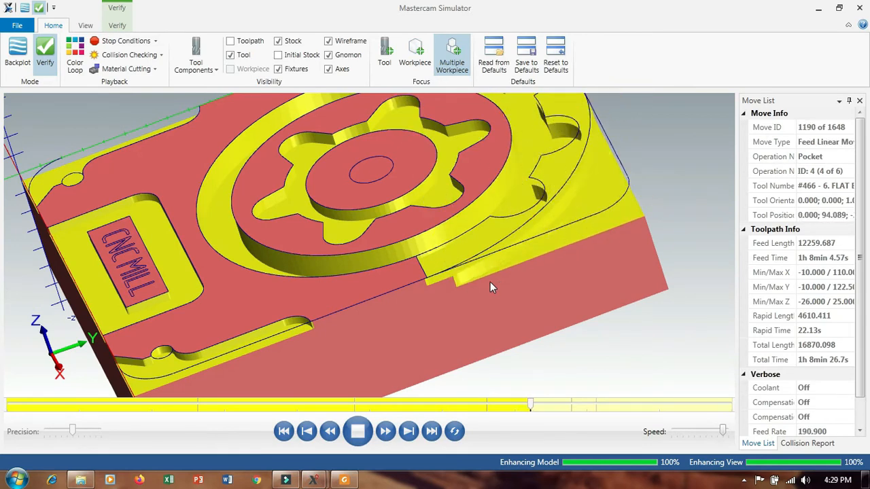
pyautogui.scroll(-3, 489, 282)
pyautogui.moveTo(490, 281); pyautogui.dragTo(569, 288, button='middle')
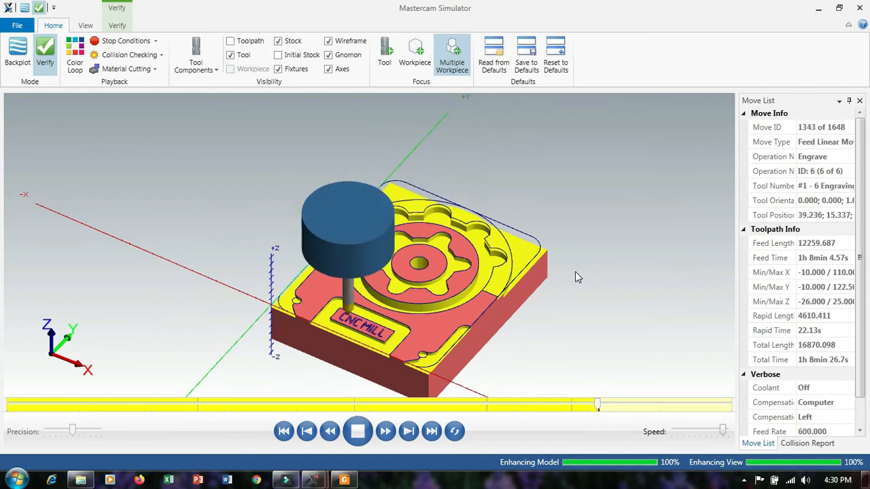
# Examine the simulated engraving of the CNC MILL lettering up close until the simulation ends
pyautogui.scroll(-2, 529, 250)
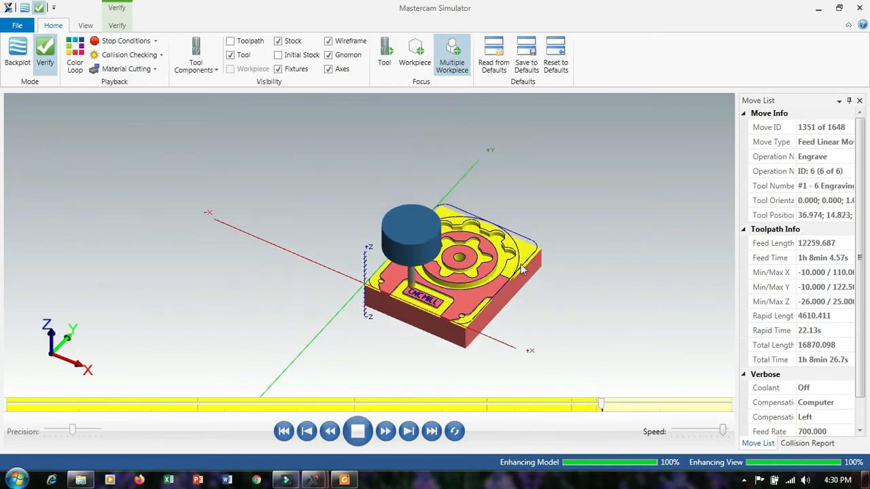
pyautogui.scroll(3, 440, 301)
pyautogui.scroll(3, 406, 304)
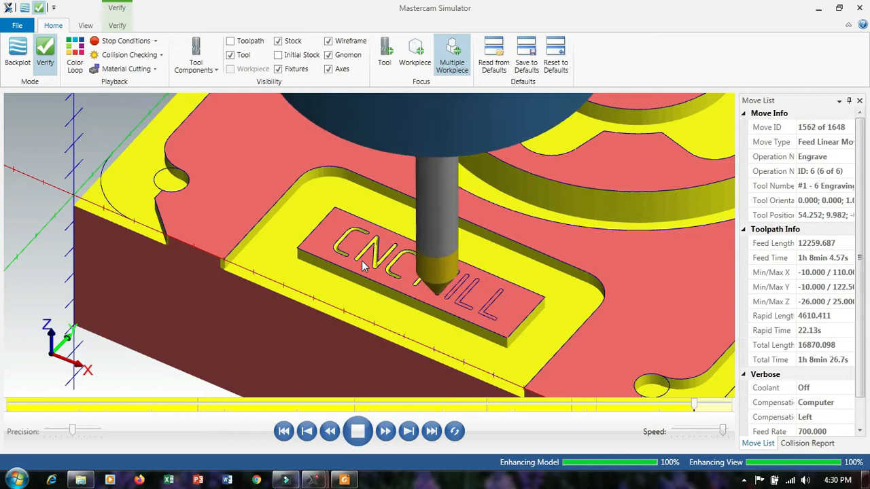
pyautogui.scroll(-2, 362, 266)
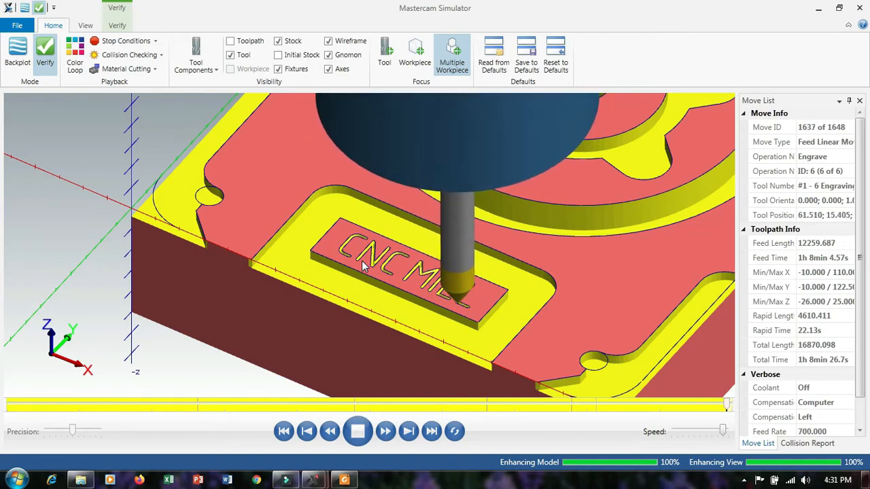
pyautogui.scroll(-2, 363, 266)
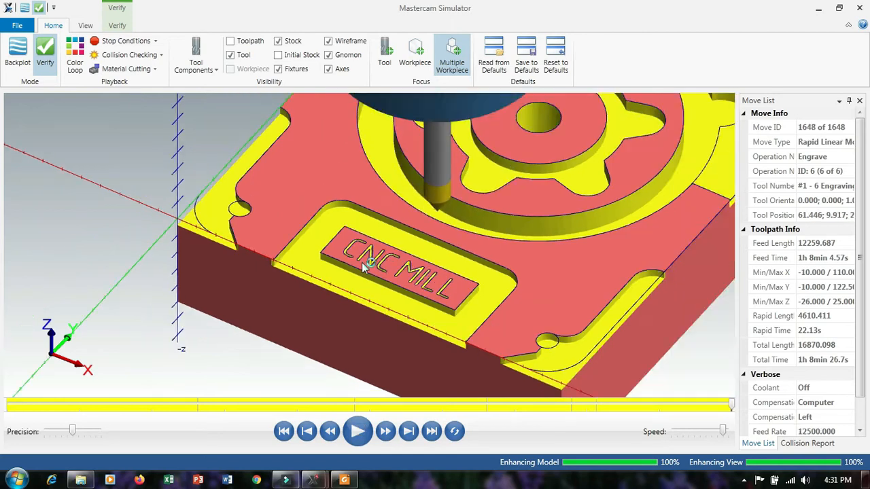
# Inspect the fully machined part from several angles and close the simulator
pyautogui.scroll(-3, 362, 267)
pyautogui.scroll(3, 476, 254)
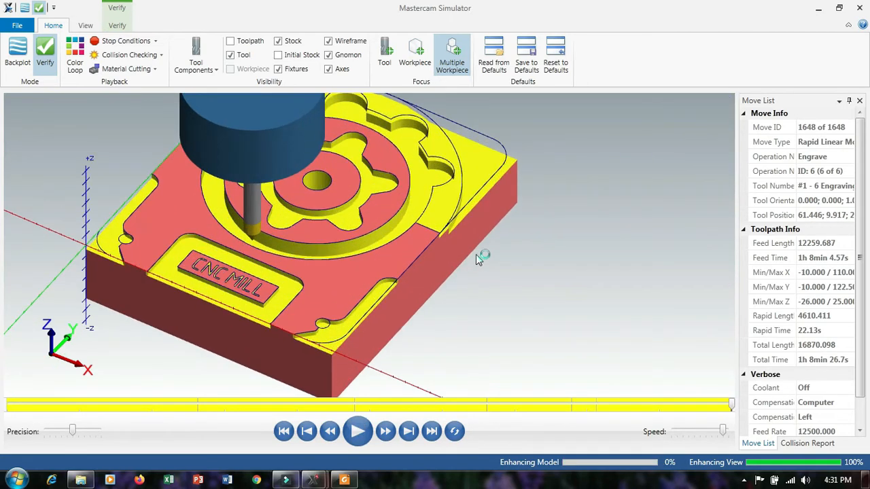
pyautogui.scroll(4, 496, 246)
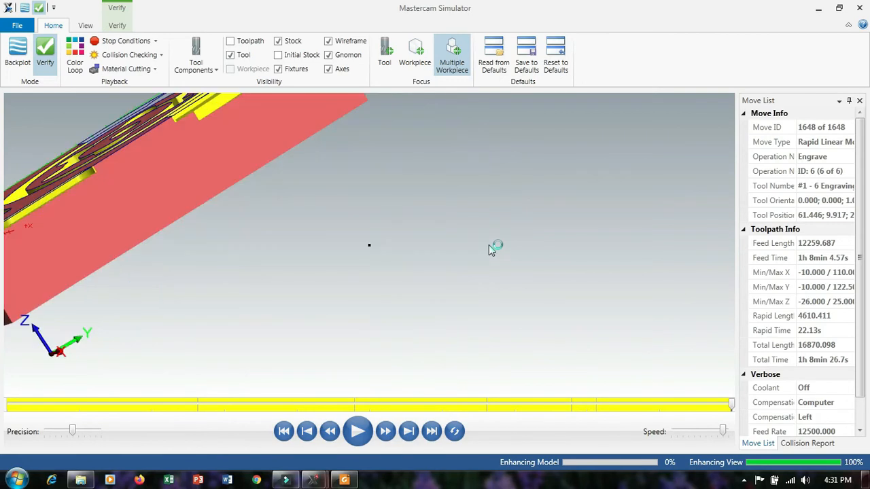
pyautogui.scroll(-3, 502, 258)
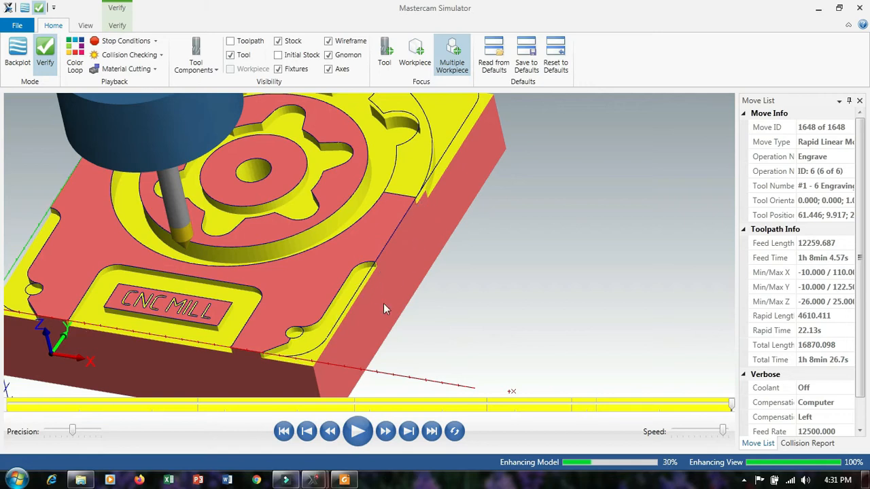
pyautogui.scroll(-2, 455, 330)
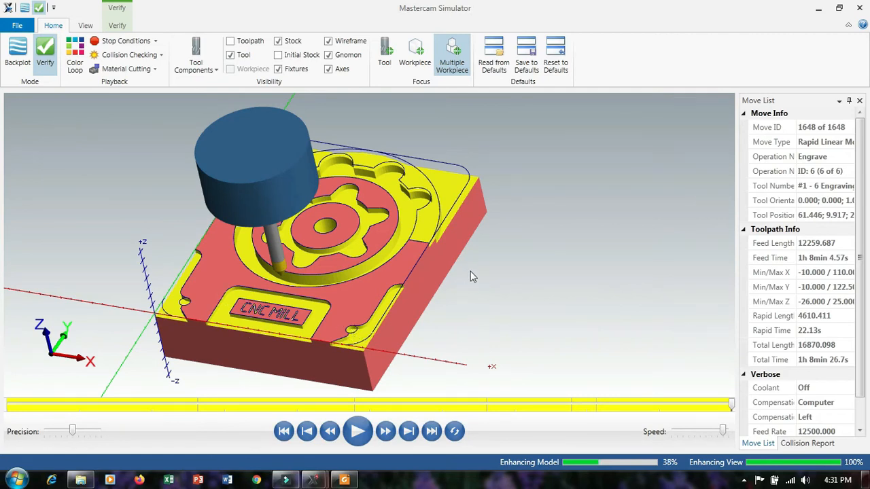
pyautogui.scroll(-2, 474, 275)
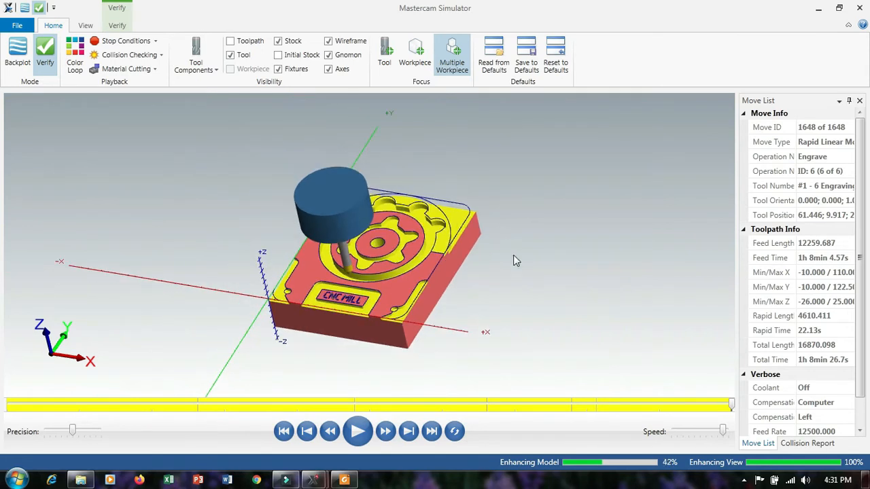
pyautogui.moveTo(514, 256); pyautogui.dragTo(519, 225, button='middle')
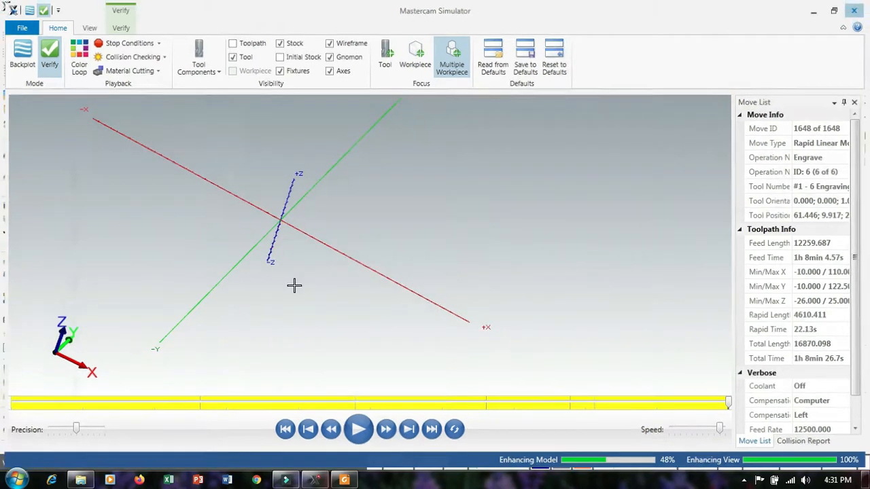
# Select all operations and hide their toolpaths so that only the part wireframe and stock boundary are displayed
pyautogui.scroll(3, 498, 385)
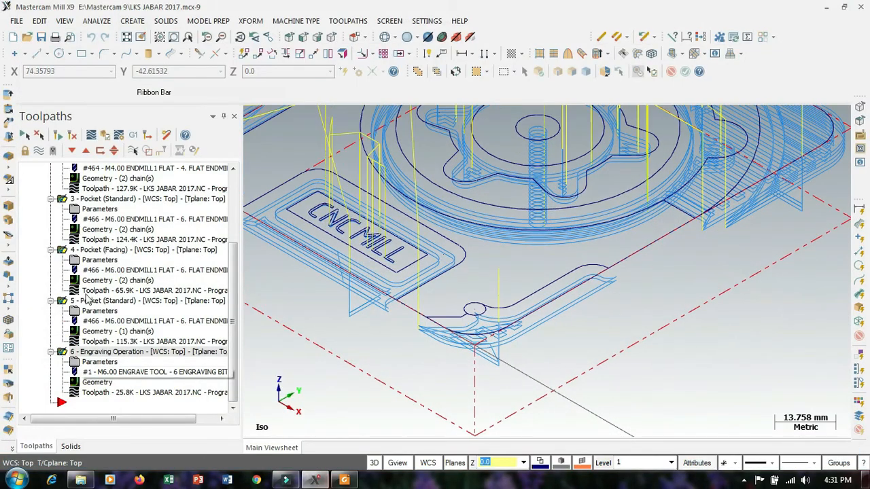
pyautogui.click(24, 139)
pyautogui.click(38, 148)
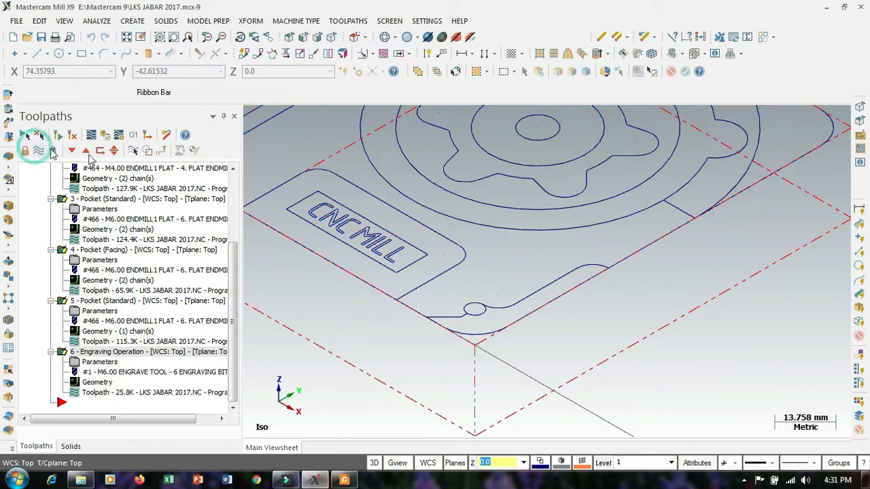
pyautogui.scroll(-2, 570, 339)
pyautogui.scroll(-2, 579, 354)
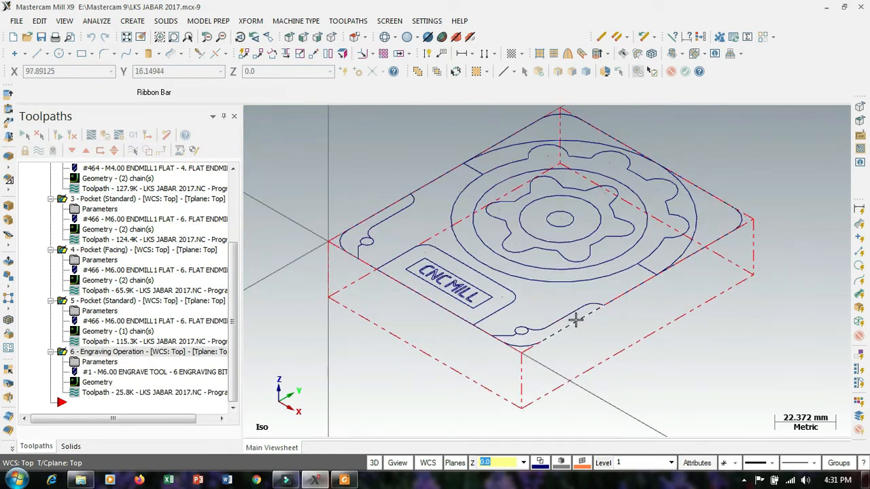
# Switch to the Top view and start a new Pocket milling toolpath after the engraving operation
pyautogui.rightClick(727, 322)
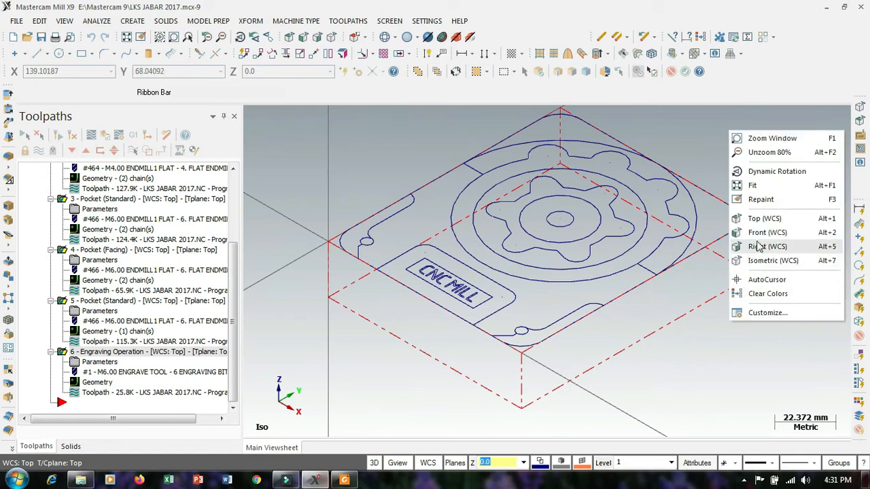
pyautogui.click(740, 218)
pyautogui.scroll(8, 532, 323)
pyautogui.scroll(-7, 507, 320)
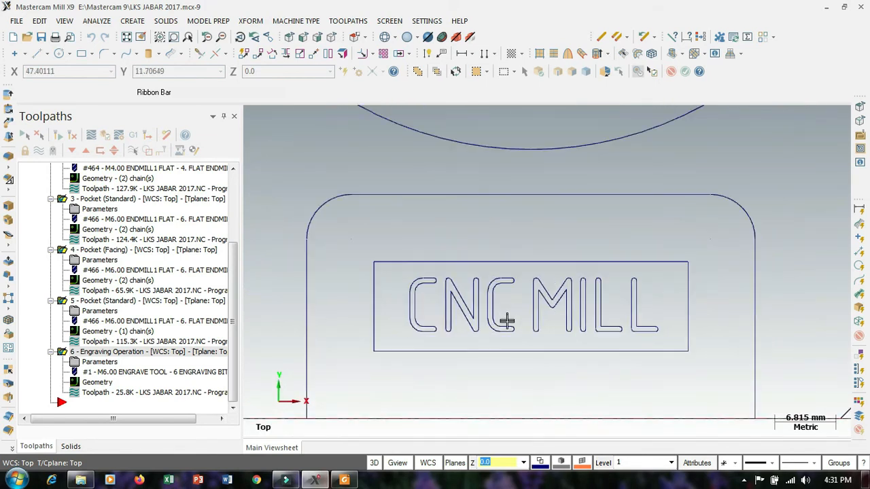
pyautogui.scroll(-3, 349, 339)
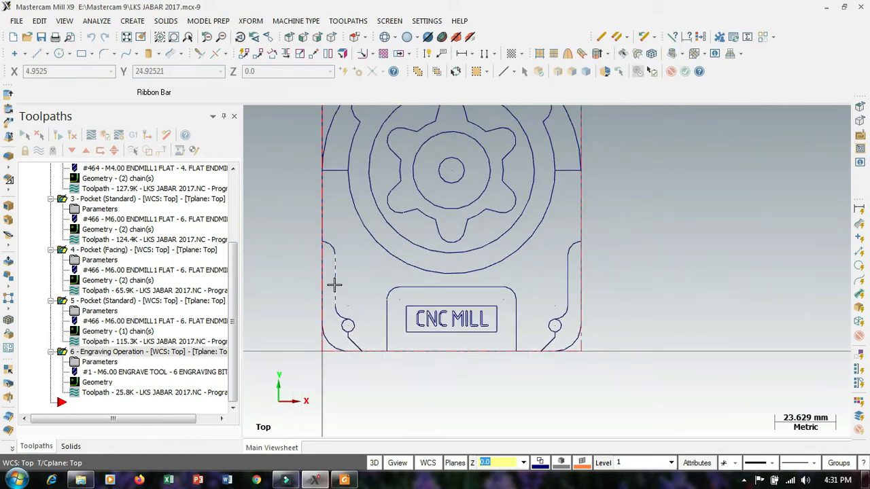
pyautogui.scroll(-1, 466, 297)
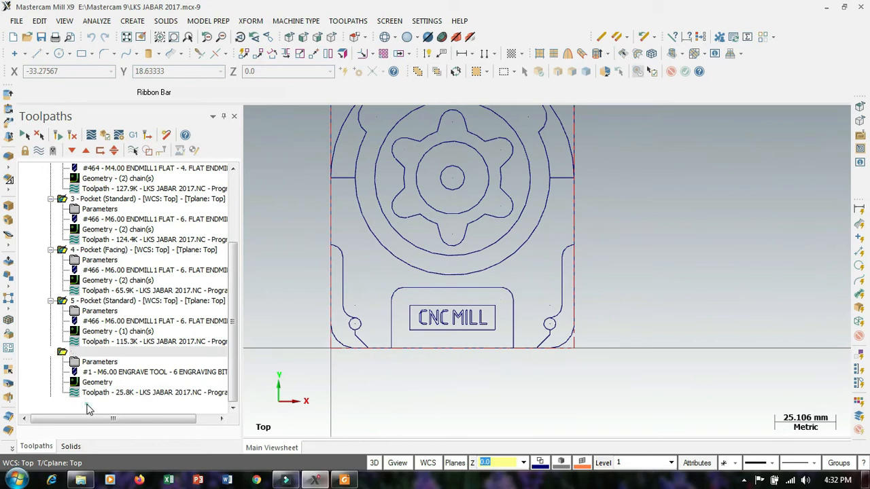
pyautogui.rightClick(86, 406)
pyautogui.moveTo(150, 42)
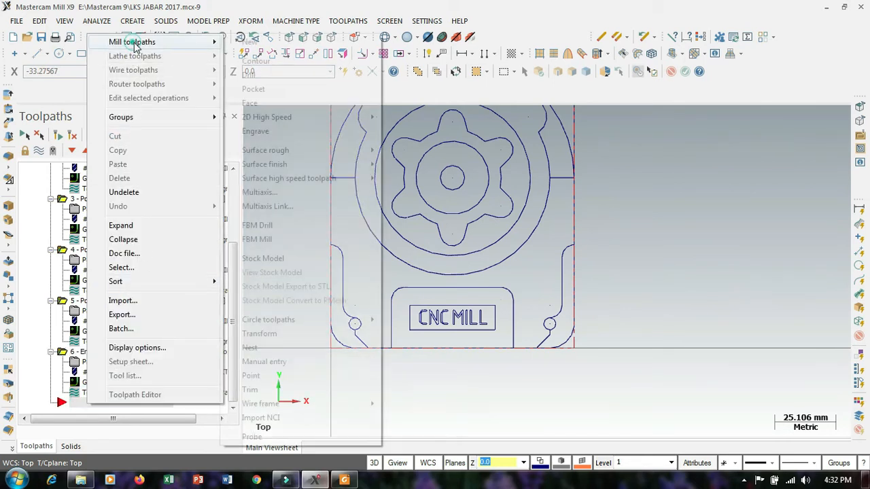
pyautogui.click(282, 93)
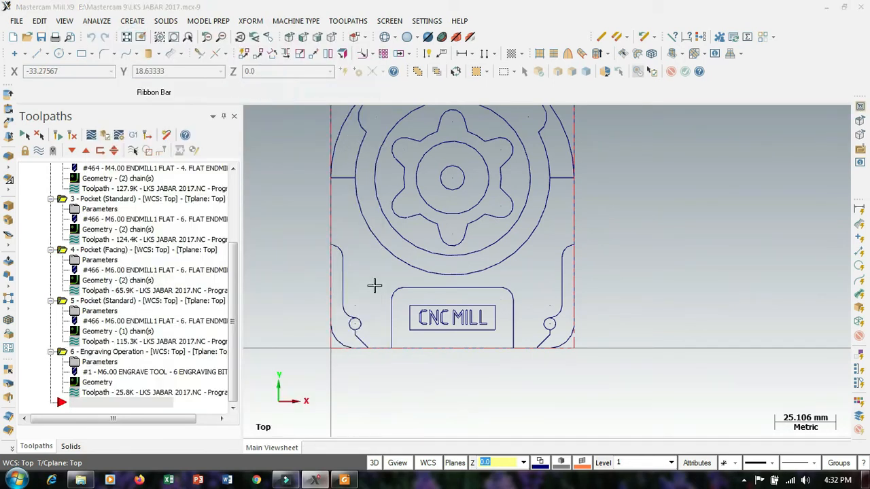
# Chain the part's complete outer outline with rounded corners as the first pocket chain, and end that chain
pyautogui.scroll(-7, 373, 349)
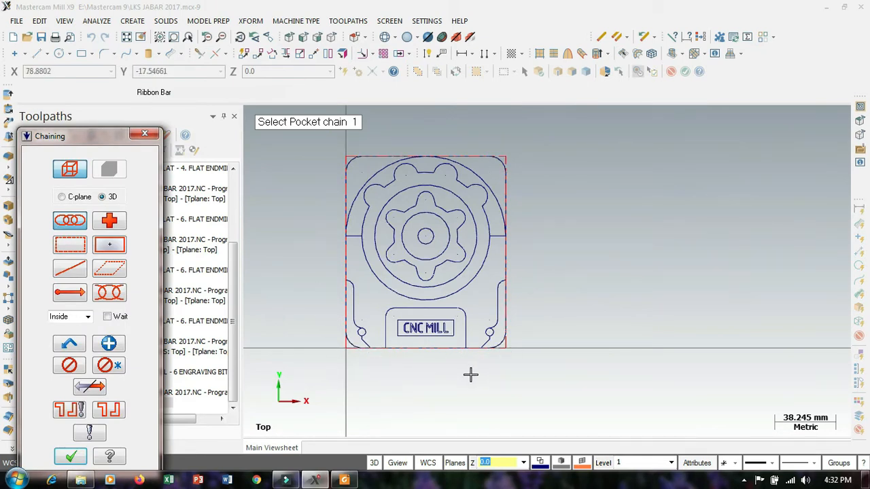
pyautogui.click(475, 349)
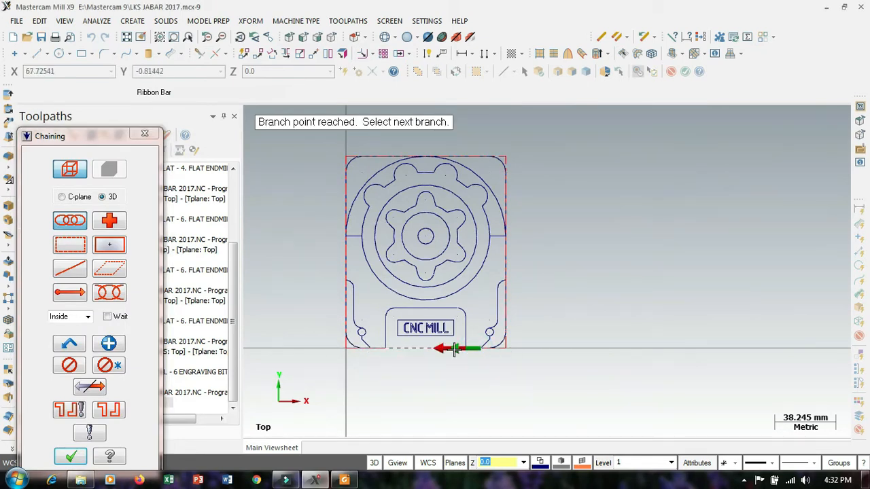
pyautogui.click(411, 349)
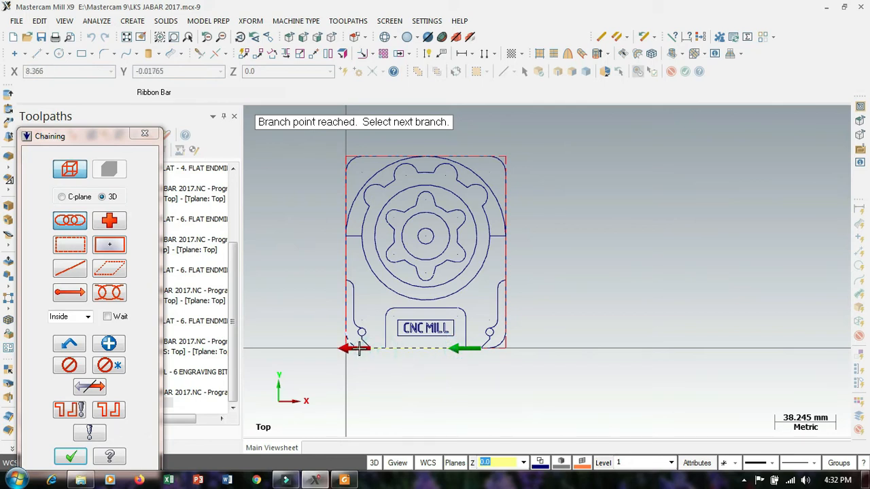
pyautogui.click(350, 277)
pyautogui.click(343, 197)
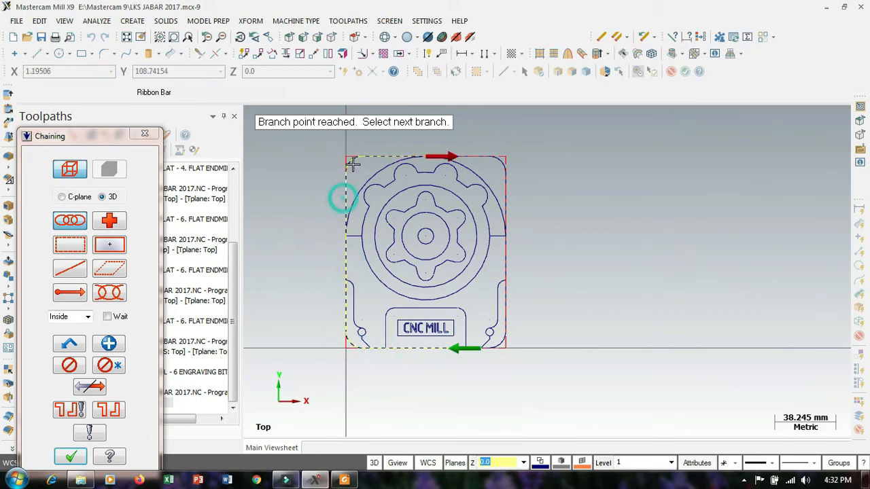
pyautogui.click(509, 195)
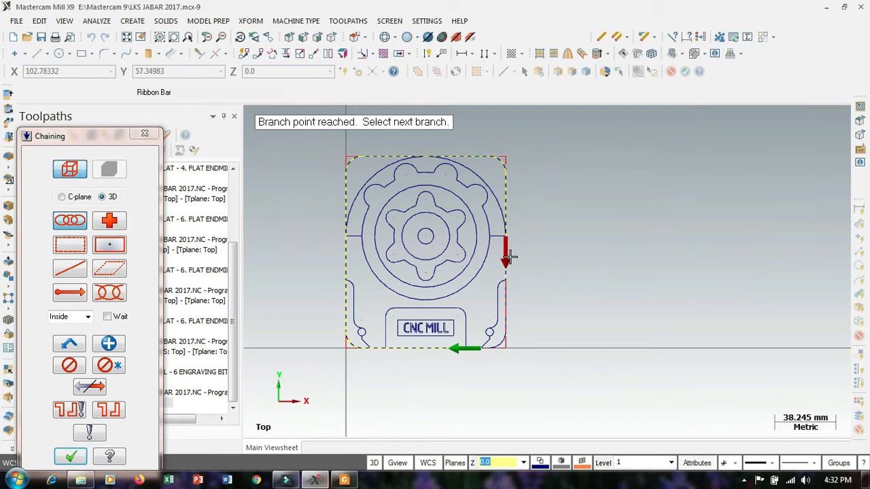
pyautogui.click(510, 306)
pyautogui.scroll(1, 455, 371)
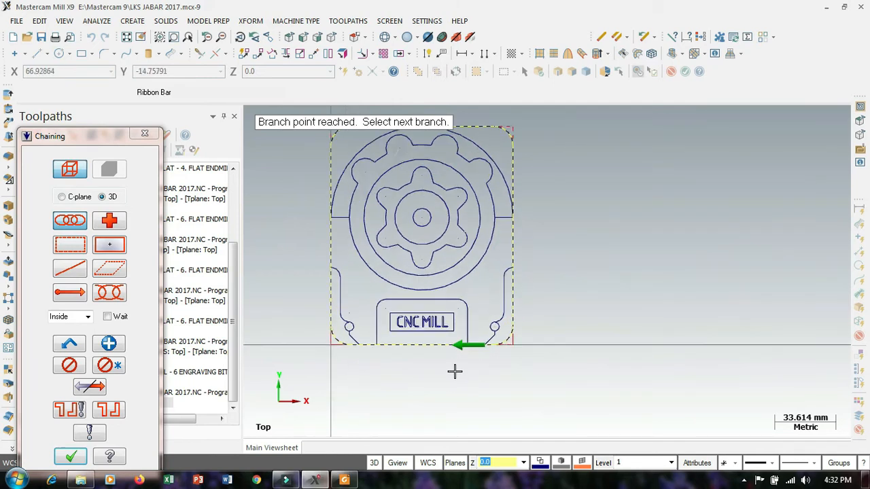
pyautogui.scroll(4, 499, 363)
pyautogui.scroll(-4, 502, 378)
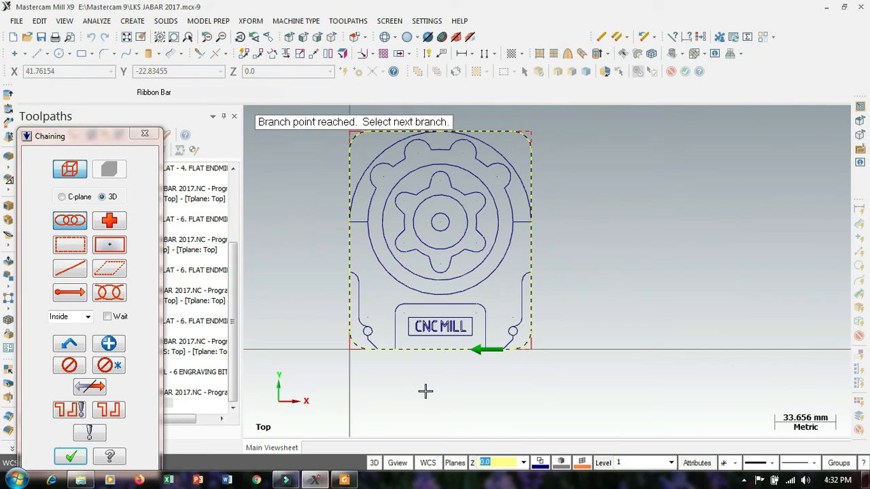
pyautogui.click(119, 348)
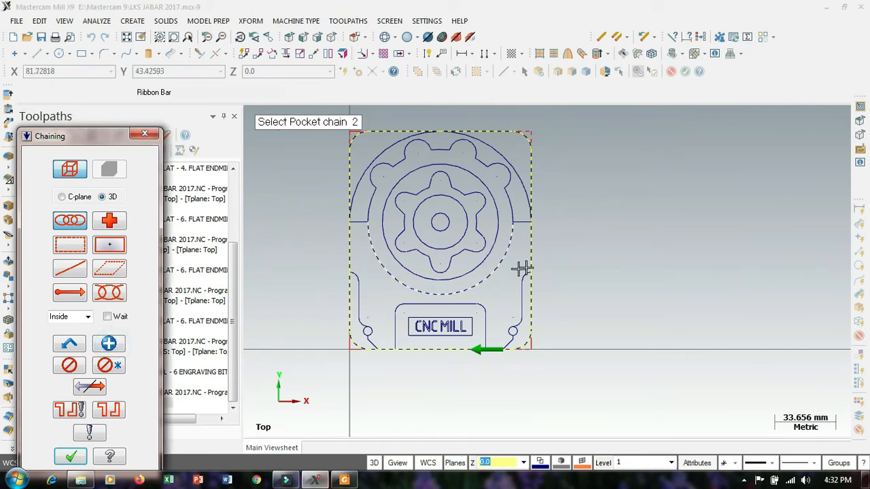
# Begin the second pocket chain at the right edge, following the stepped corner profile around its small circle and along the diagonal to the bottom edge
pyautogui.scroll(5, 534, 276)
pyautogui.scroll(5, 475, 282)
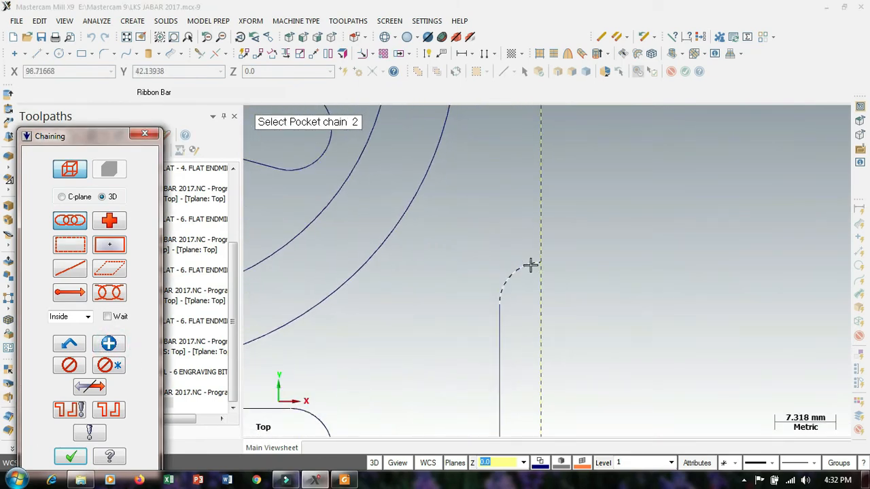
pyautogui.click(529, 264)
pyautogui.scroll(-3, 611, 218)
pyautogui.scroll(-2, 598, 163)
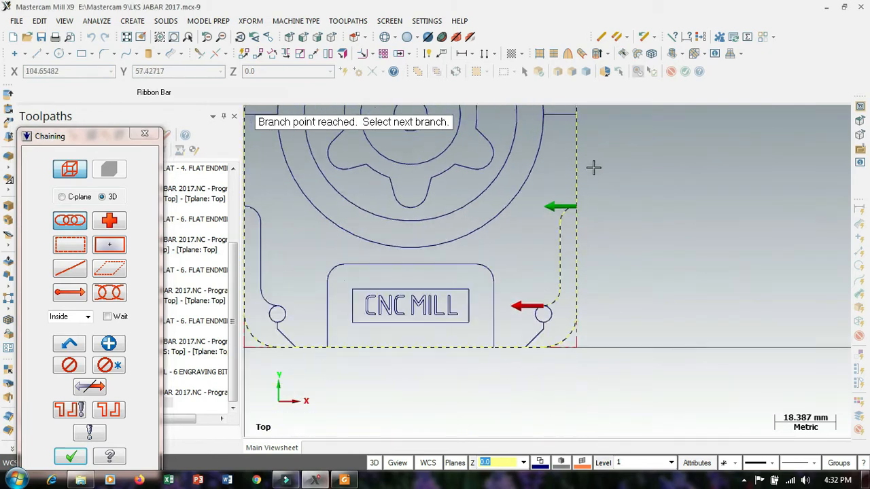
pyautogui.scroll(-1, 553, 288)
pyautogui.click(540, 303)
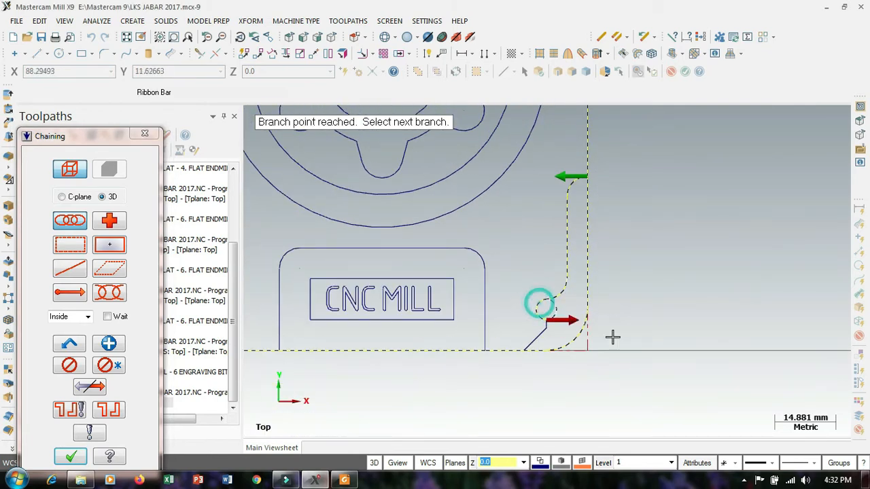
pyautogui.click(548, 326)
pyautogui.scroll(-2, 585, 324)
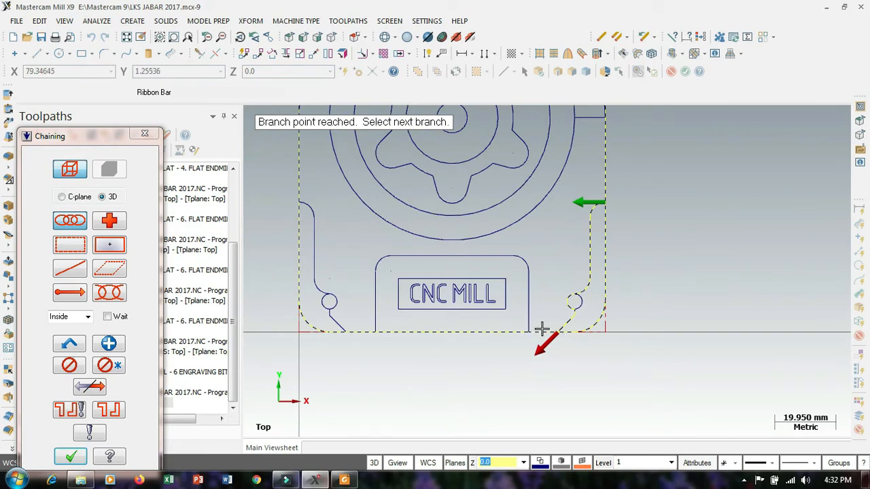
# Continue the second chain along the part's bottom edge and up the left corner profile past its small circle to the left edge
pyautogui.click(542, 331)
pyautogui.click(494, 332)
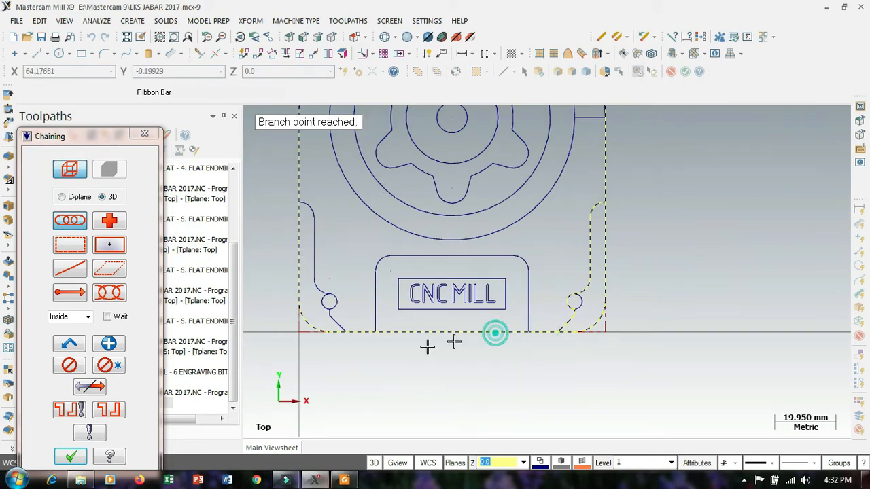
pyautogui.click(358, 332)
pyautogui.click(343, 324)
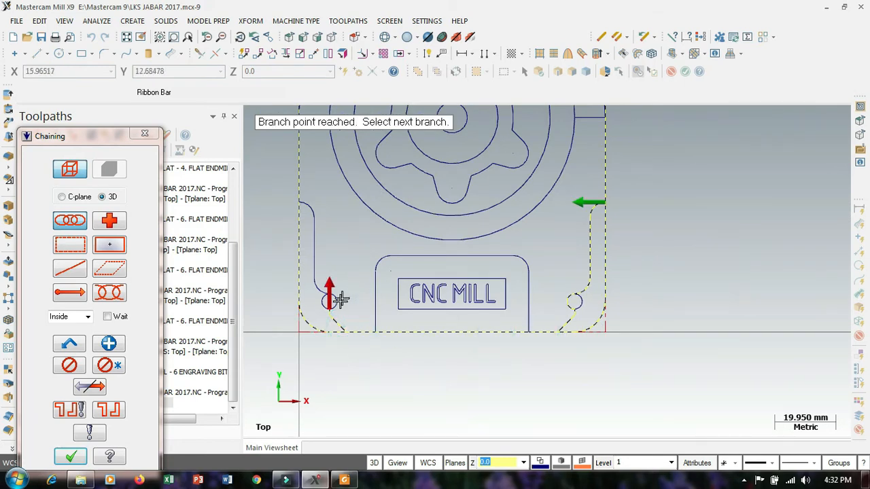
pyautogui.click(340, 306)
pyautogui.click(344, 299)
pyautogui.click(326, 290)
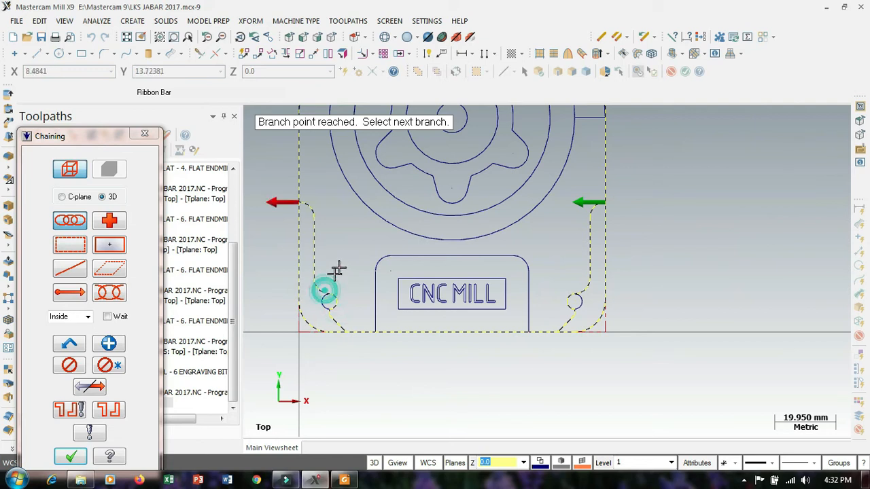
pyautogui.scroll(-2, 394, 315)
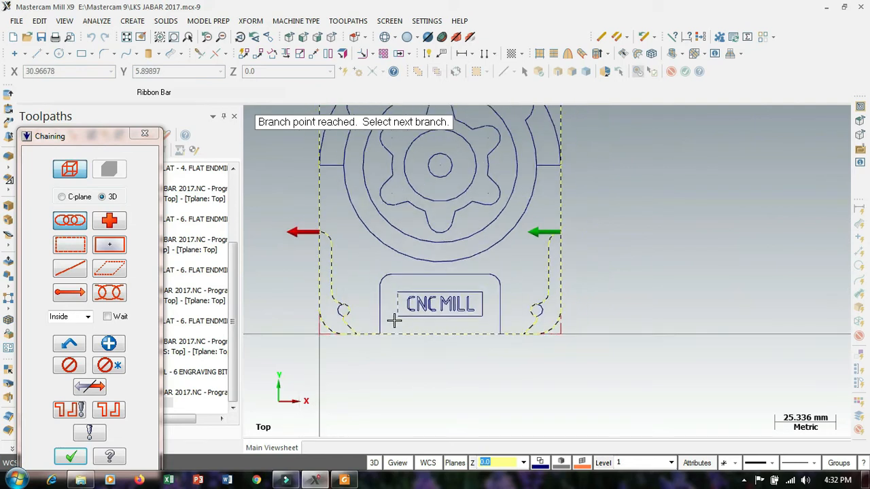
pyautogui.click(330, 231)
# Close the second chain along the part's upper left, top and right edges back to its start point, and accept both chains
pyautogui.scroll(-1, 379, 299)
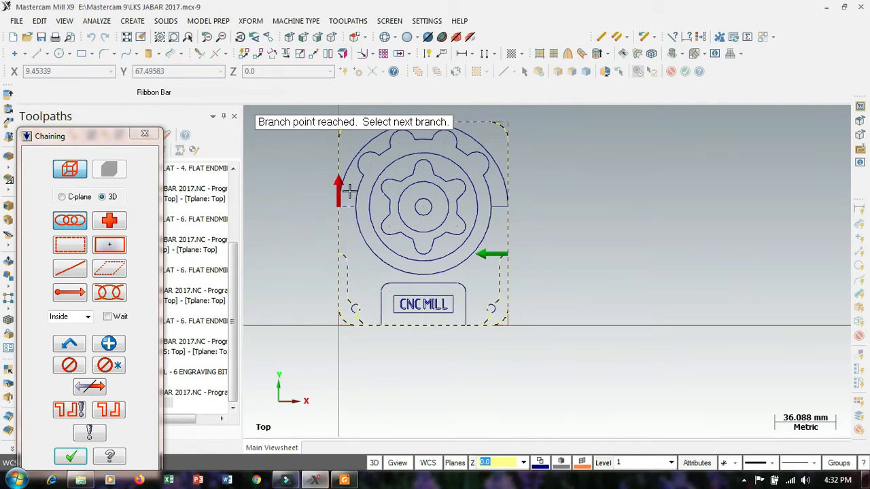
pyautogui.scroll(-1, 349, 192)
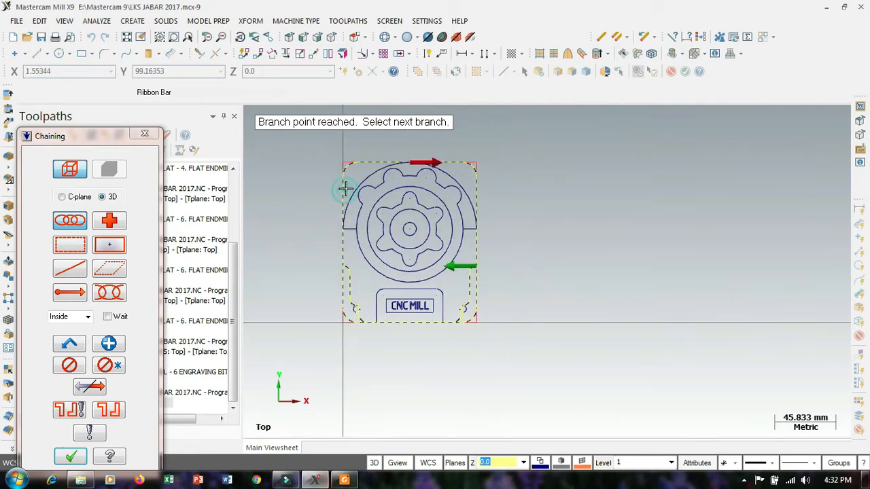
pyautogui.click(448, 167)
pyautogui.scroll(2, 509, 250)
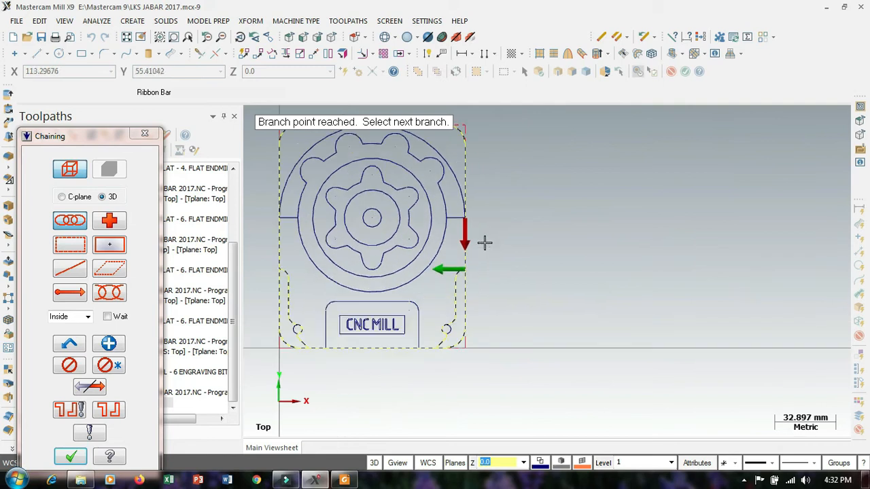
pyautogui.click(463, 224)
pyautogui.scroll(-1, 546, 243)
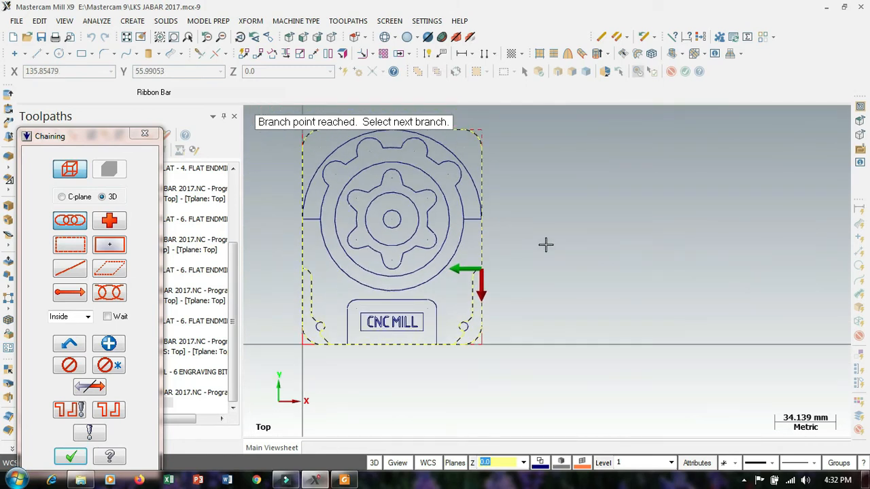
pyautogui.scroll(5, 481, 258)
pyautogui.scroll(1, 485, 269)
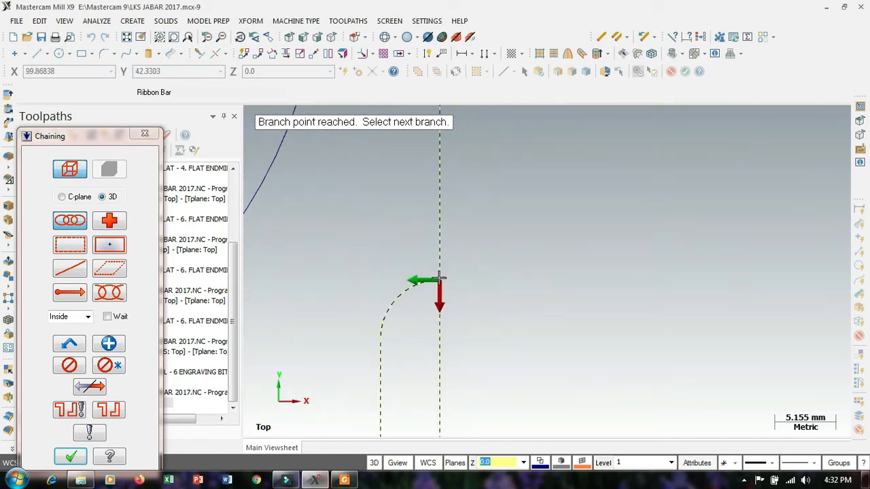
pyautogui.scroll(-3, 565, 267)
pyautogui.scroll(-1, 592, 249)
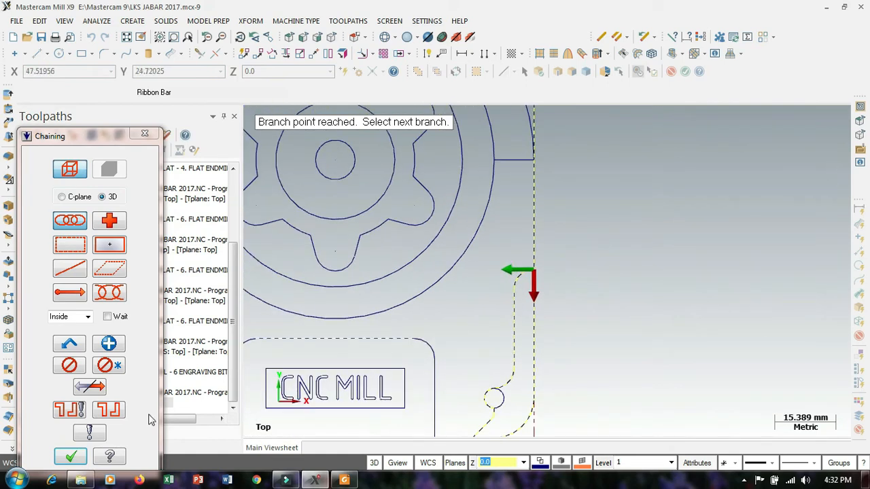
pyautogui.click(70, 457)
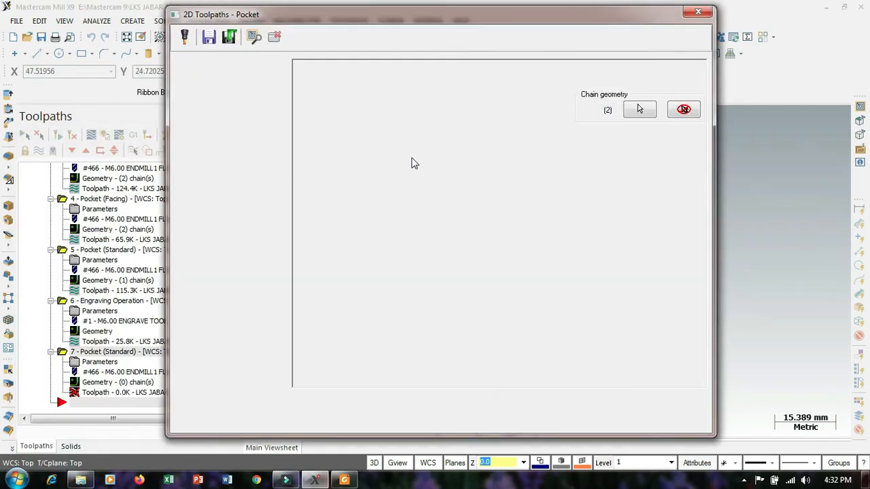
# Assign the 5 mm flat endmill (tool 465) to the new pocket operation and set its pocket type to Facing
pyautogui.click(211, 75)
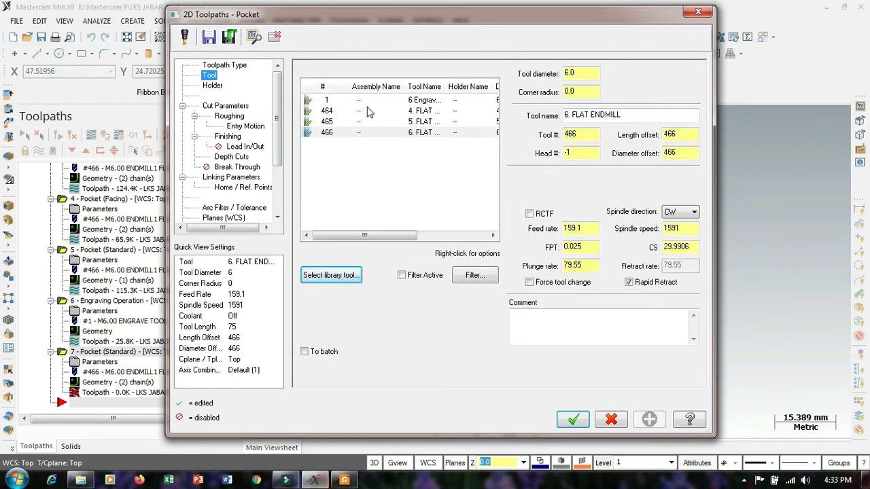
pyautogui.click(435, 123)
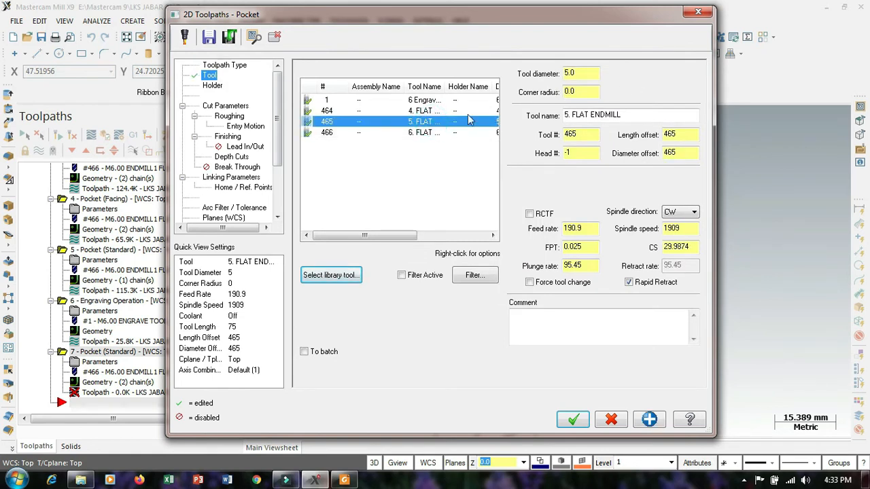
pyautogui.click(227, 107)
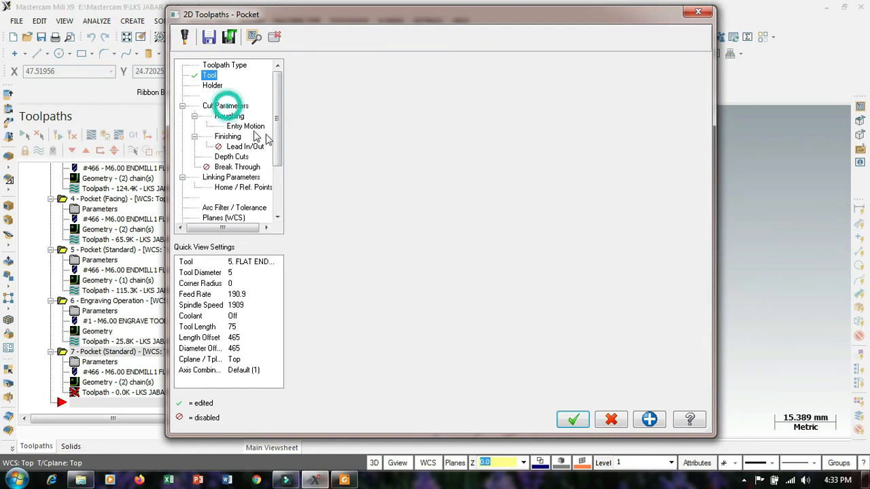
pyautogui.click(604, 95)
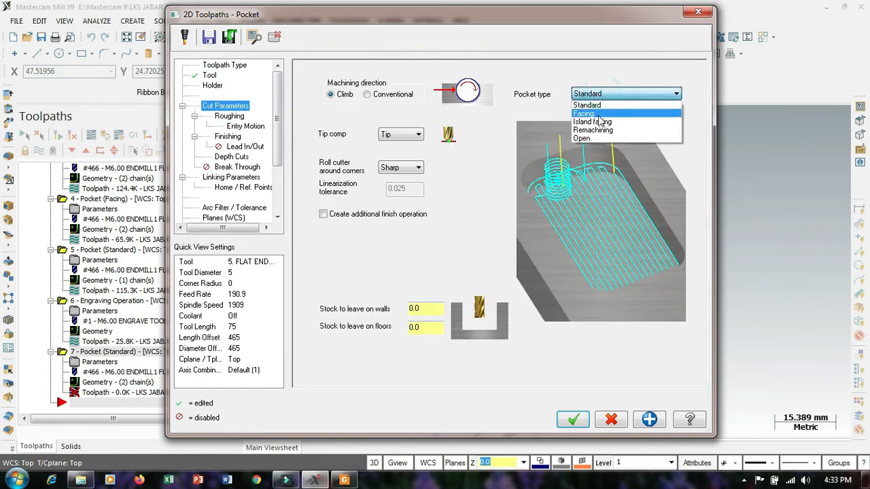
pyautogui.click(616, 113)
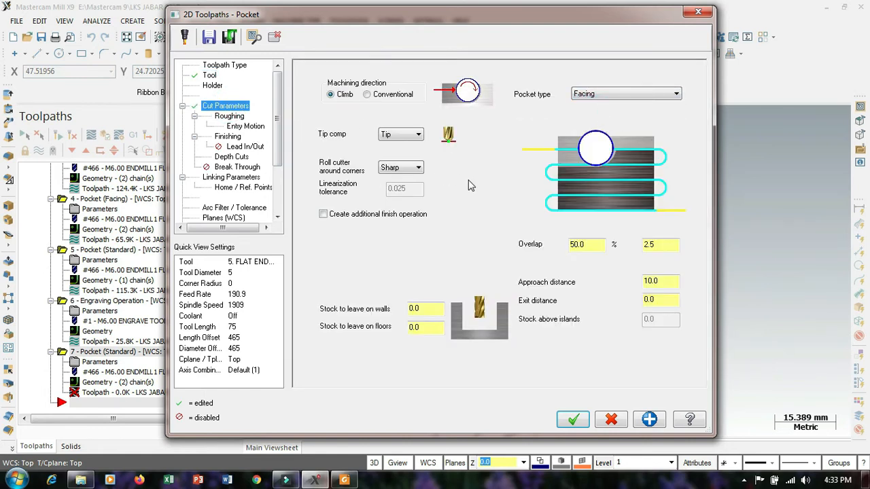
pyautogui.click(229, 116)
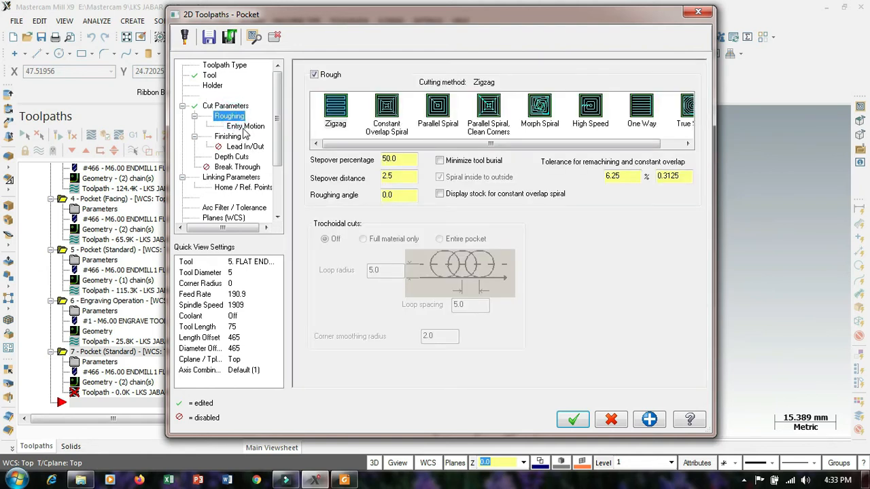
# Choose the Zigzag cutting method for the pocket's roughing and review its depth cut settings
pyautogui.click(335, 111)
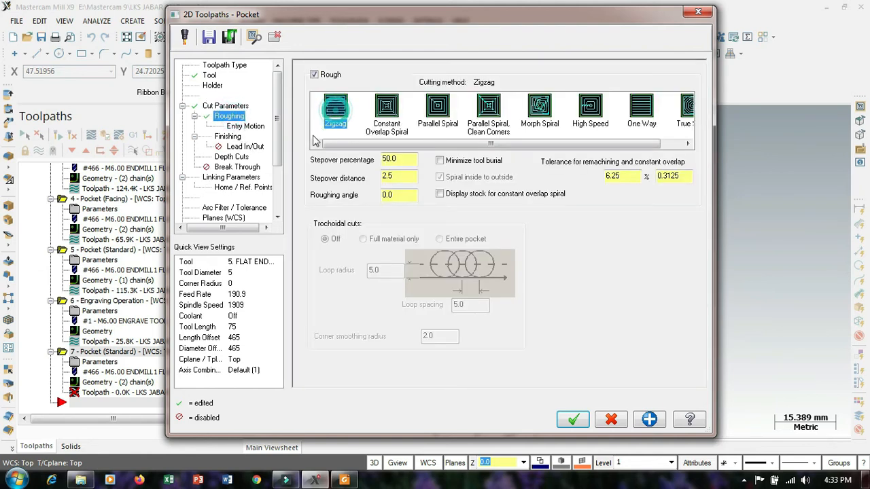
pyautogui.click(244, 146)
pyautogui.click(231, 156)
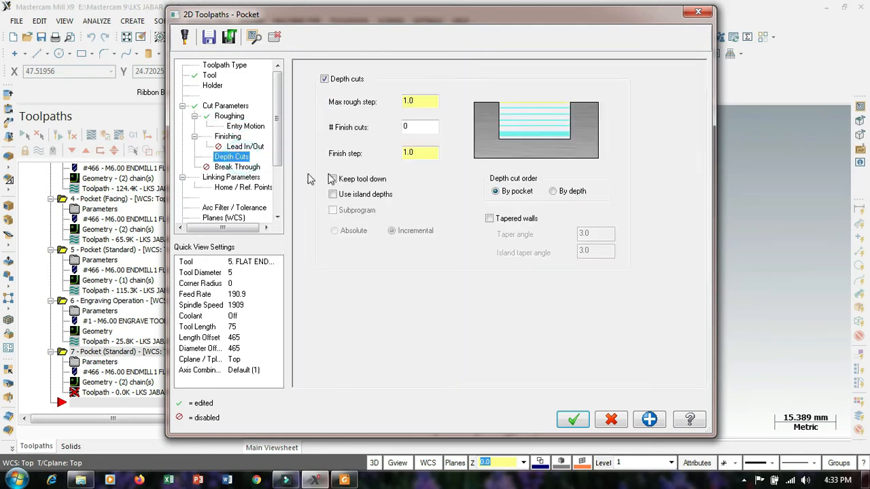
pyautogui.click(373, 180)
pyautogui.click(371, 180)
# Set the pocket's top of stock to -2.0 and its depth to -3 in the linking parameters
pyautogui.click(231, 177)
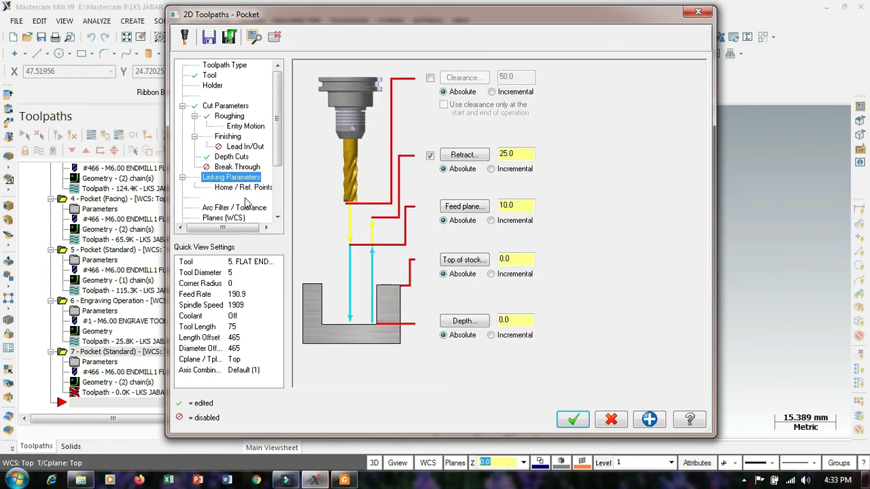
pyautogui.click(519, 258)
pyautogui.doubleClick(518, 259)
pyautogui.doubleClick(518, 320)
pyautogui.write('-3')
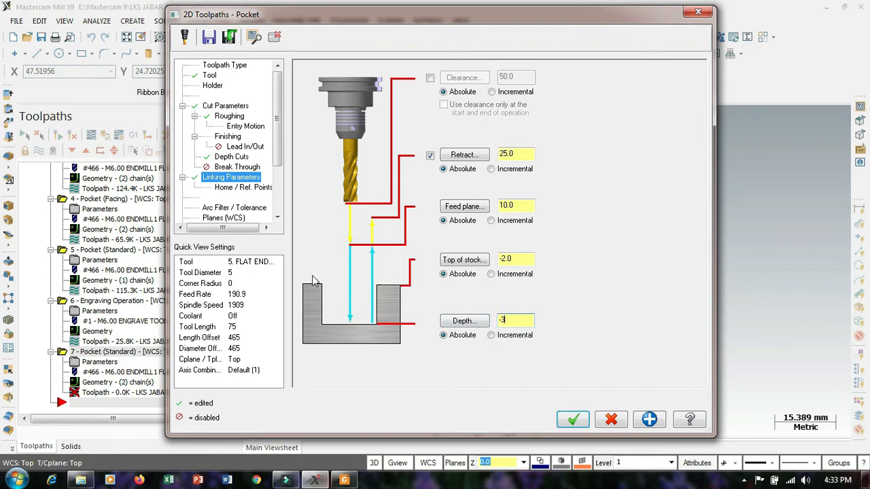
# Turn off depth cuts for the facing pocket and generate its toolpath
pyautogui.click(231, 156)
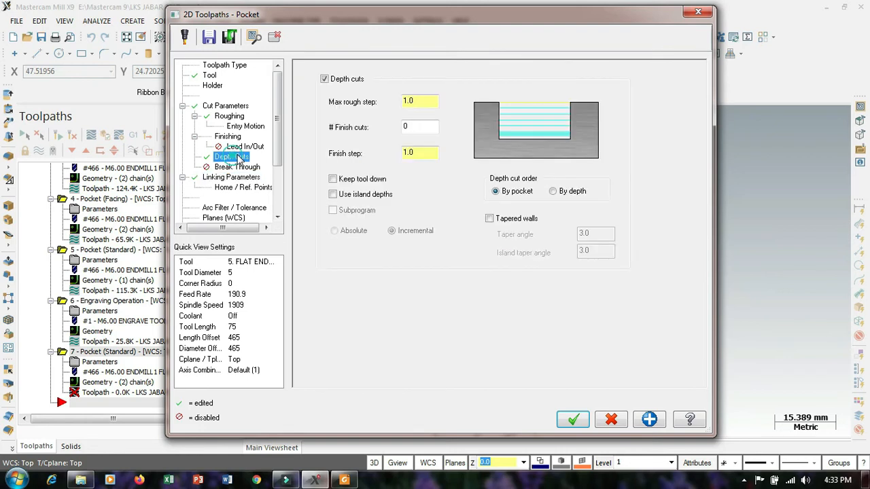
pyautogui.click(324, 79)
pyautogui.click(572, 427)
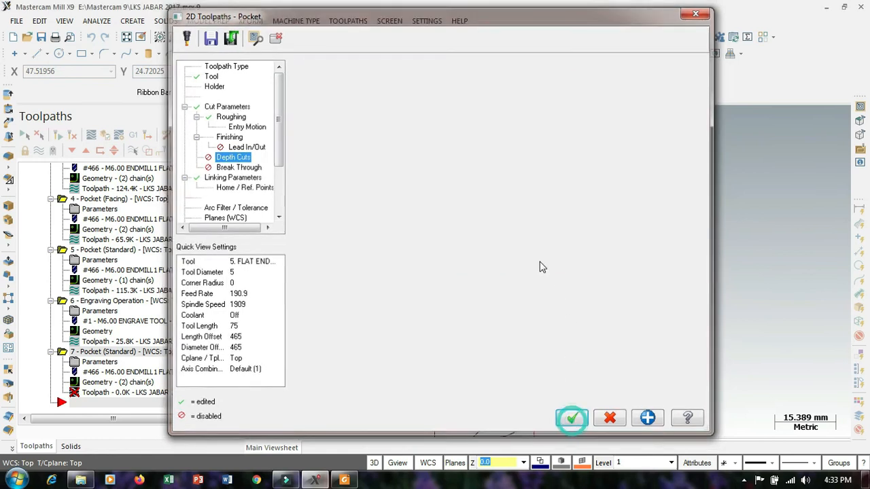
# Examine the corner facing toolpath in 3D and from the top around both lower corner profiles
pyautogui.scroll(-3, 639, 238)
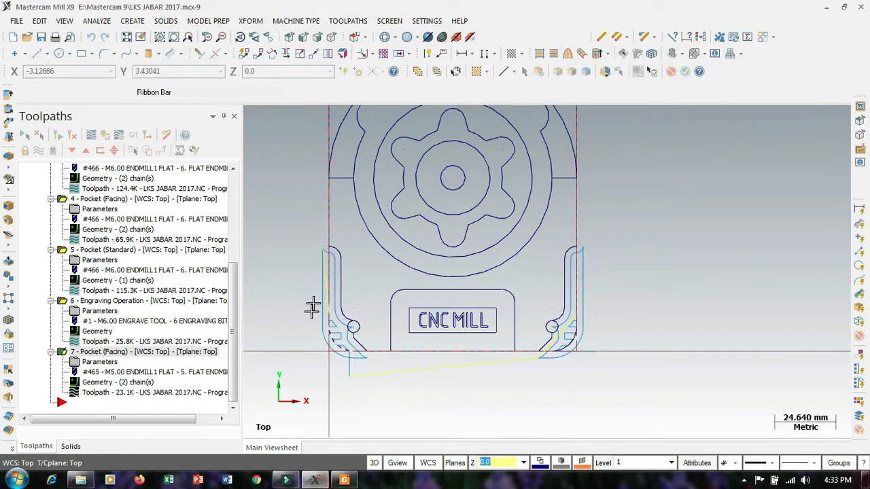
pyautogui.scroll(-3, 534, 385)
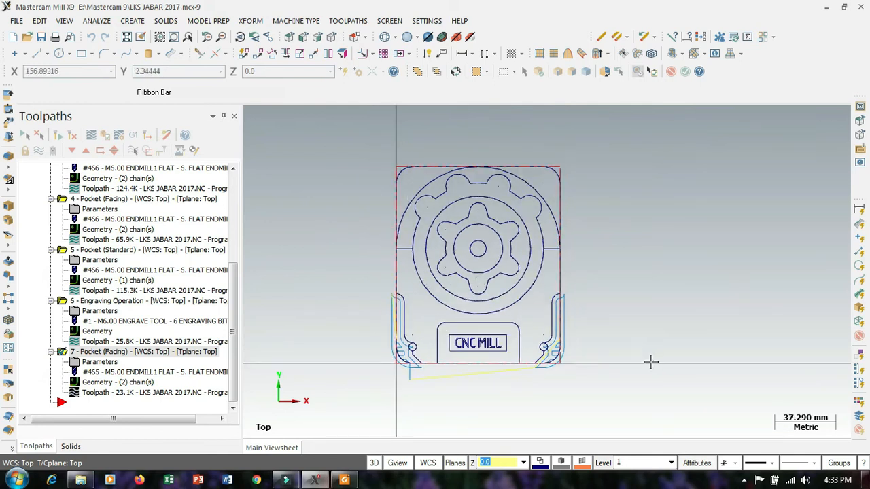
pyautogui.moveTo(650, 359); pyautogui.dragTo(517, 318, button='middle')
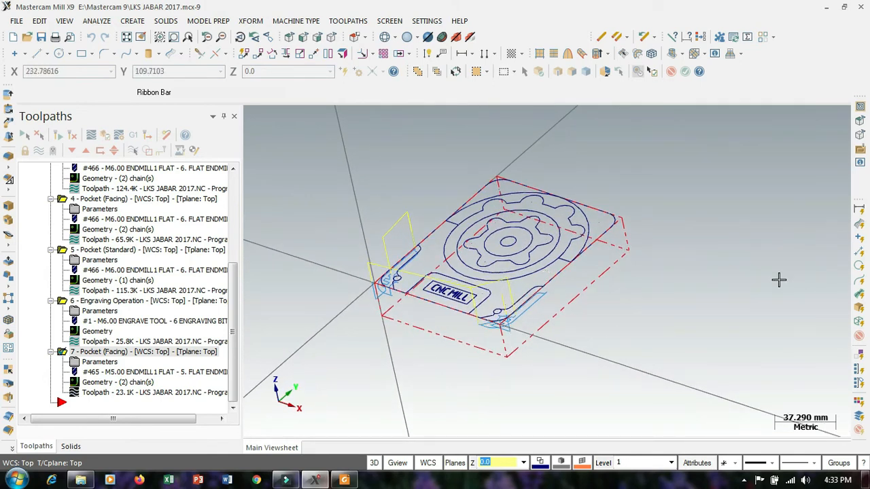
pyautogui.moveTo(744, 274); pyautogui.dragTo(661, 332, button='middle')
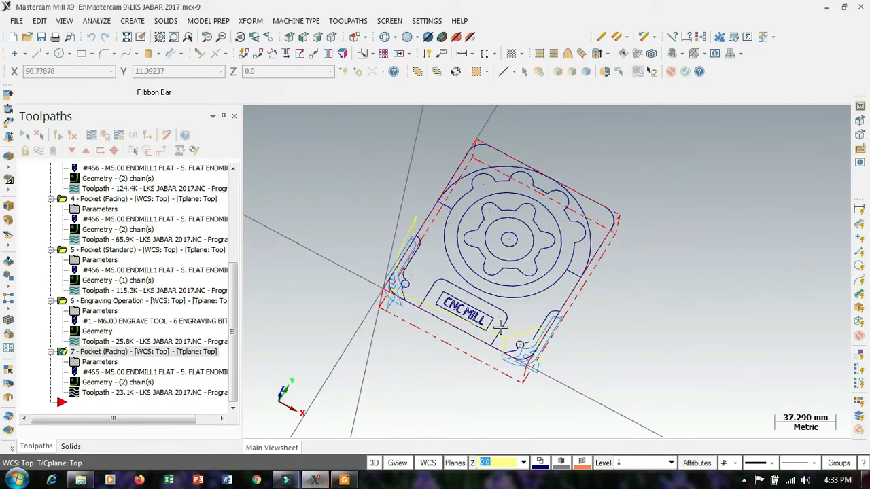
pyautogui.rightClick(697, 265)
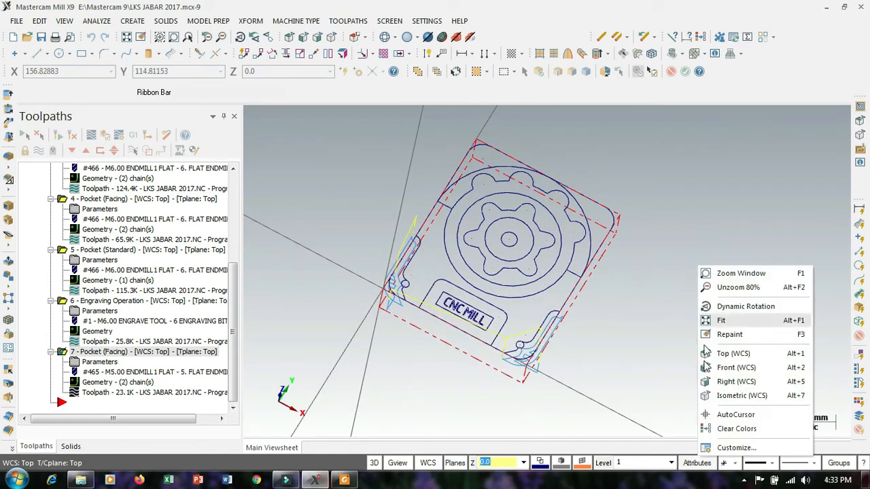
pyautogui.click(738, 352)
pyautogui.scroll(8, 558, 368)
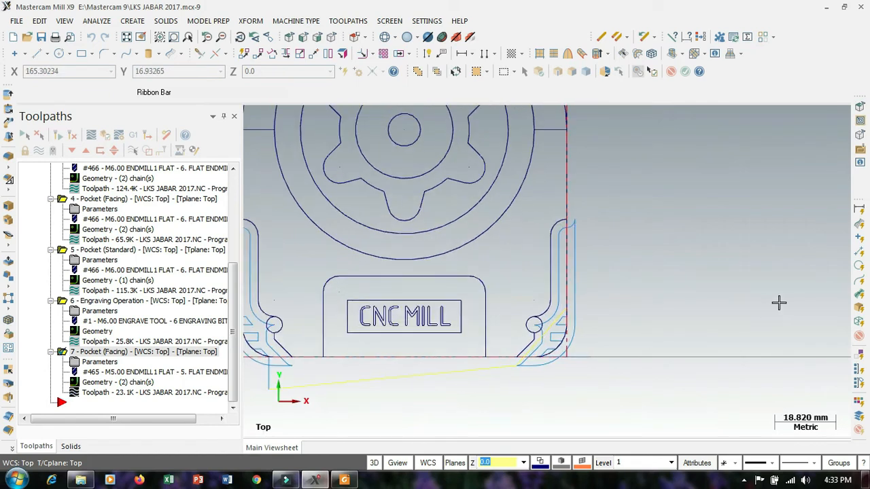
pyautogui.scroll(-1, 806, 281)
pyautogui.scroll(-1, 807, 281)
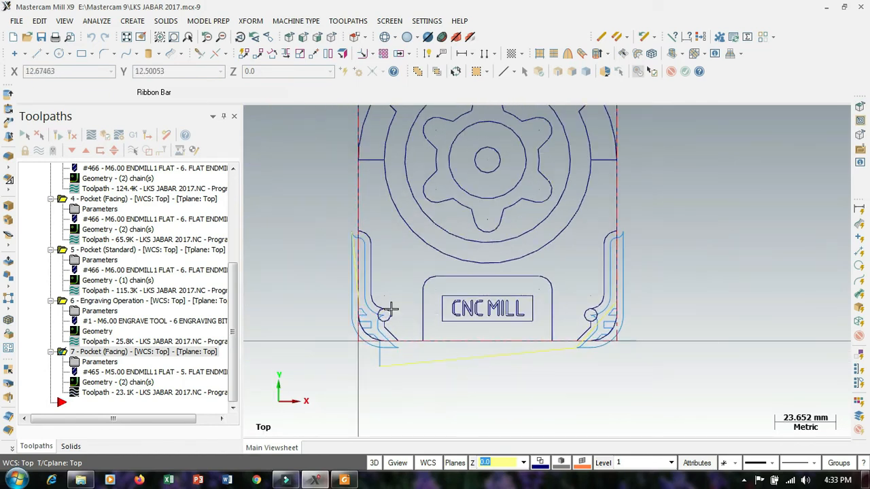
# Start a Drill toolpath and pick the centre of the small circle in the part's lower left corner profile
pyautogui.rightClick(95, 401)
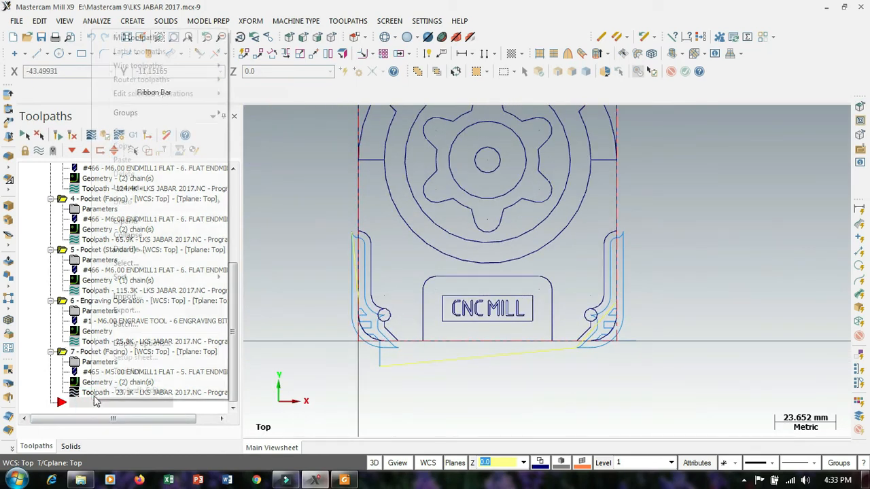
pyautogui.moveTo(138, 39)
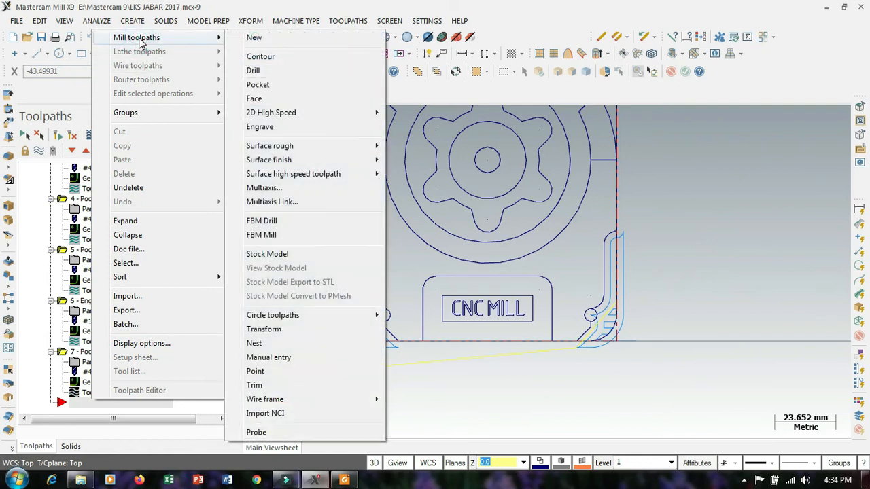
pyautogui.click(251, 71)
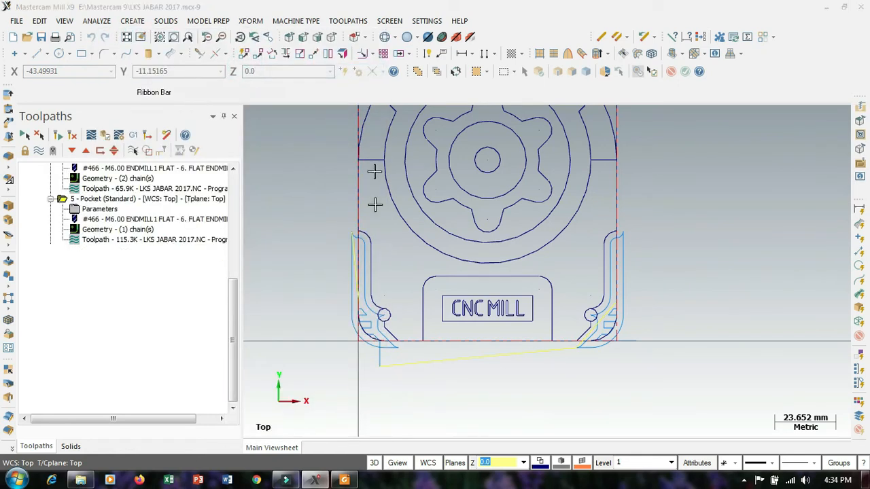
pyautogui.scroll(3, 386, 309)
pyautogui.scroll(5, 385, 309)
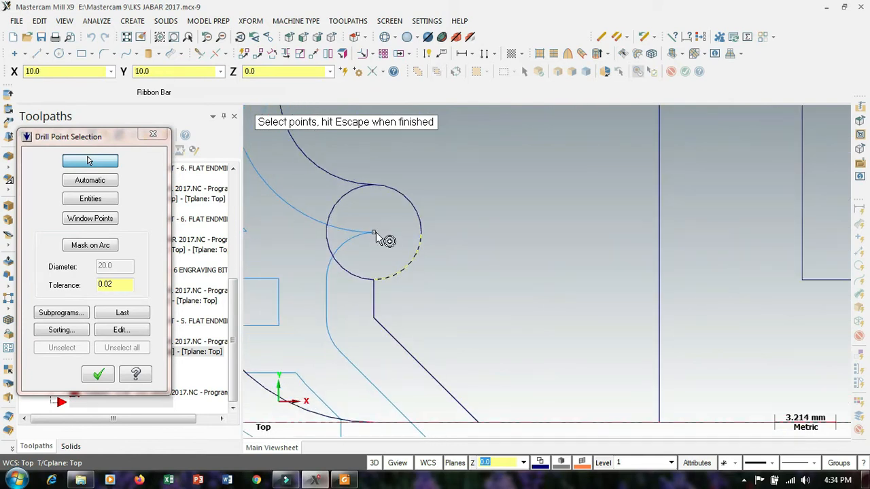
pyautogui.click(385, 240)
pyautogui.scroll(-4, 315, 254)
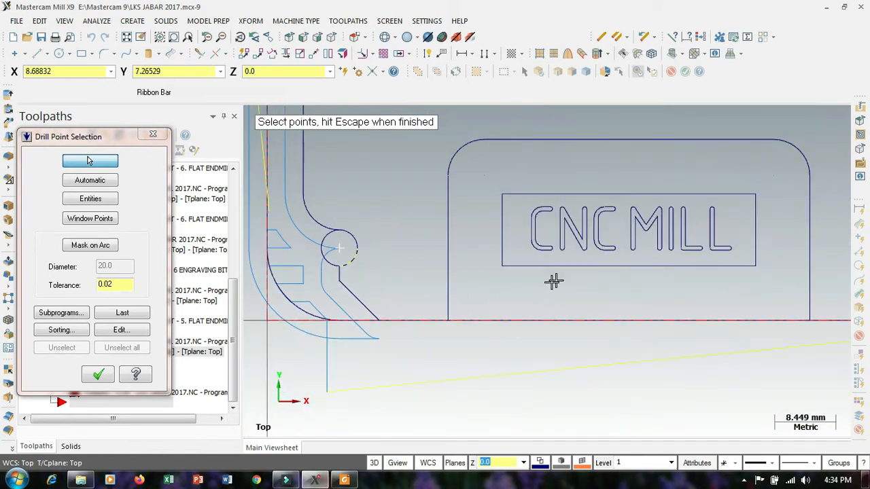
# Add the centre of the small circle in the lower right corner profile as a drill point and accept the selection
pyautogui.scroll(-2, 684, 274)
pyautogui.scroll(4, 743, 272)
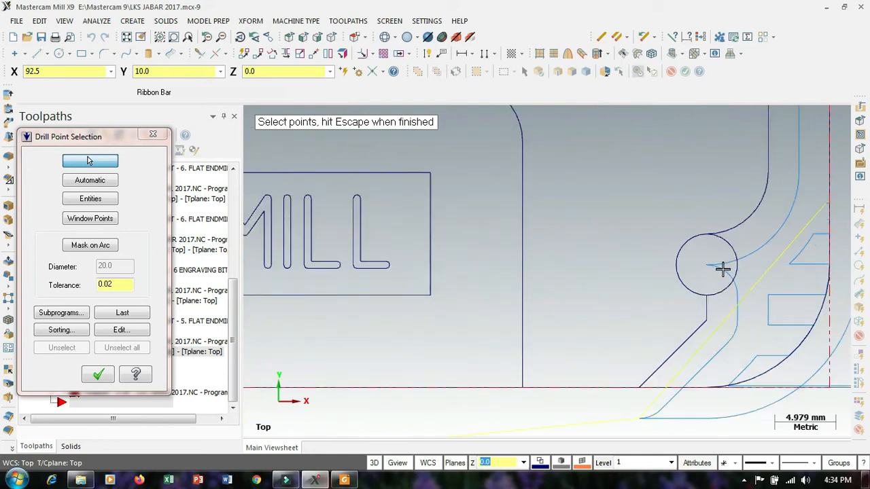
pyautogui.scroll(5, 722, 269)
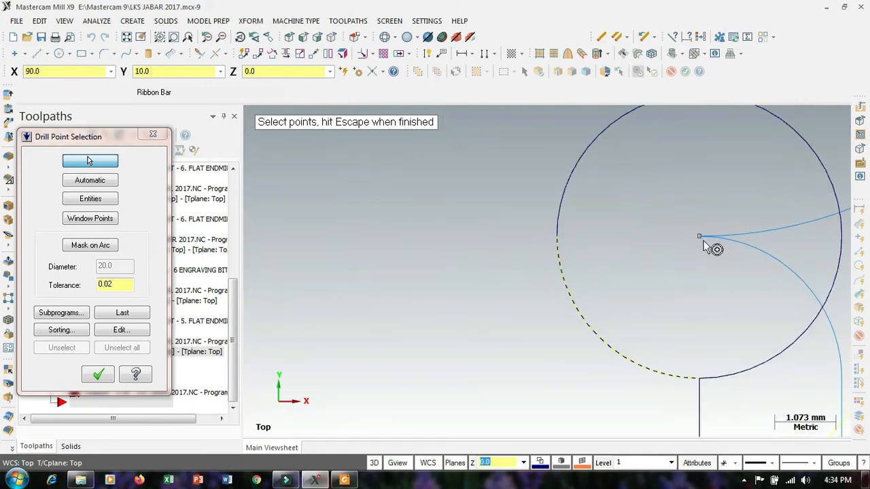
pyautogui.click(699, 236)
pyautogui.scroll(-2, 651, 248)
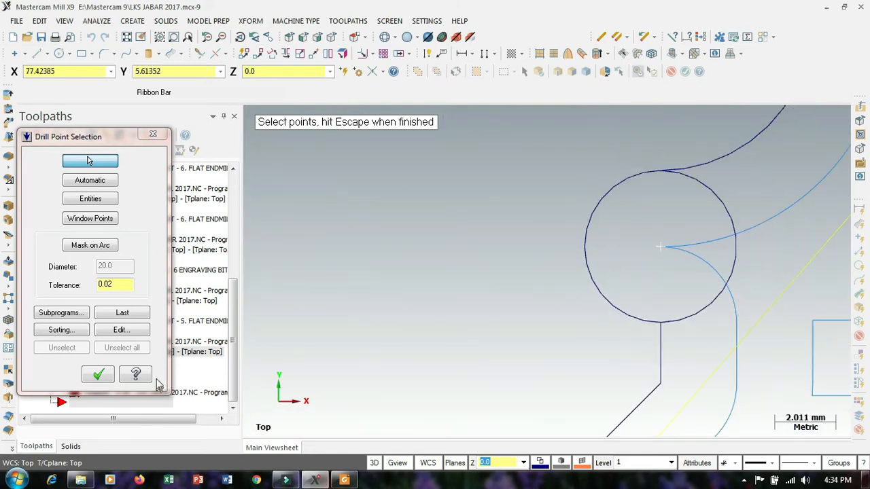
pyautogui.click(99, 375)
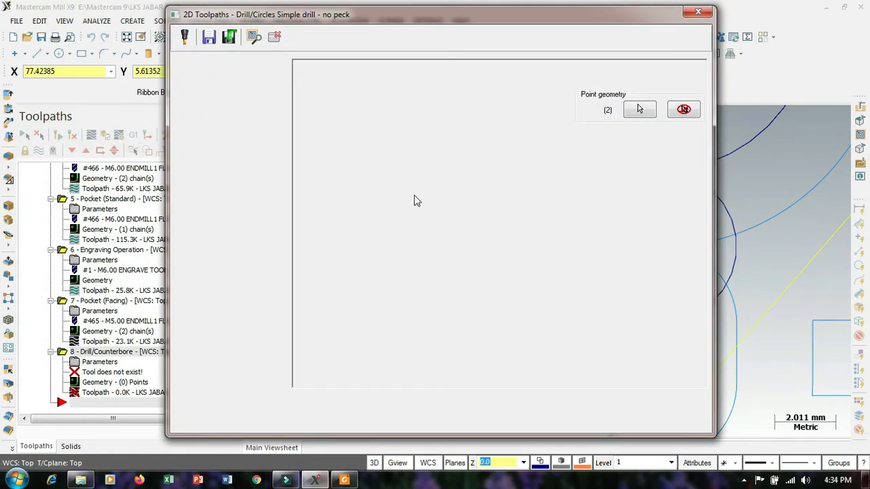
# Assign the 5 mm flat endmill (tool 465) to the drill operation and check the holder settings
pyautogui.click(209, 75)
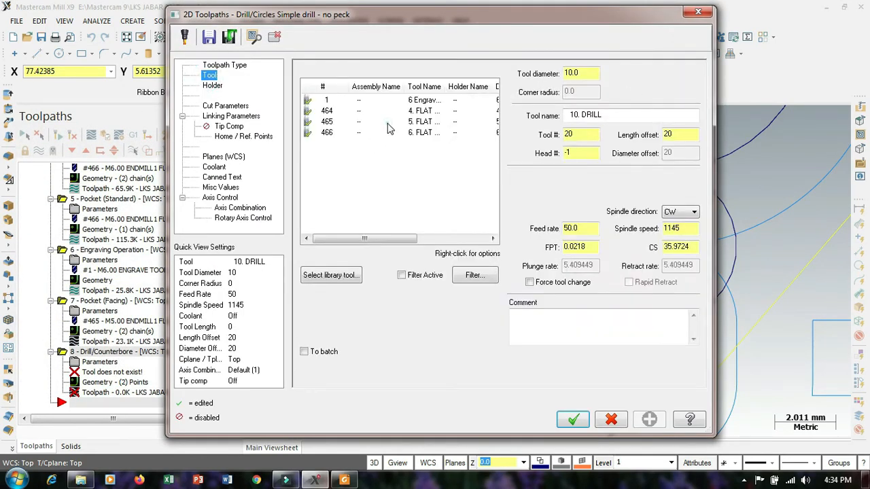
pyautogui.click(386, 122)
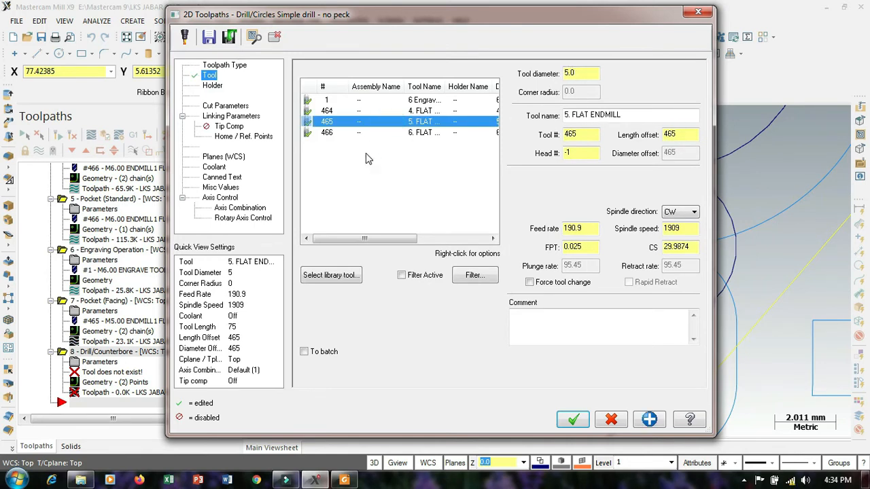
pyautogui.click(233, 100)
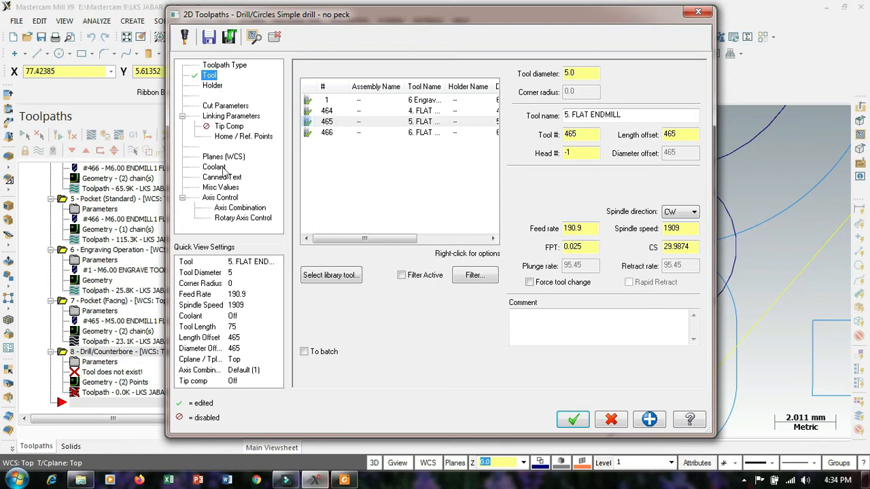
pyautogui.click(210, 87)
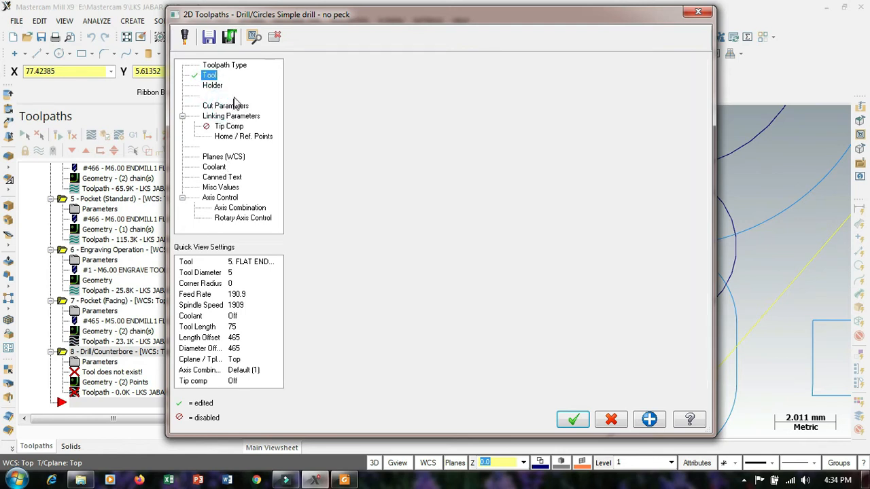
# Set the drill cycle to Chip Break in the cut parameters, after trying Peck Drill
pyautogui.click(227, 107)
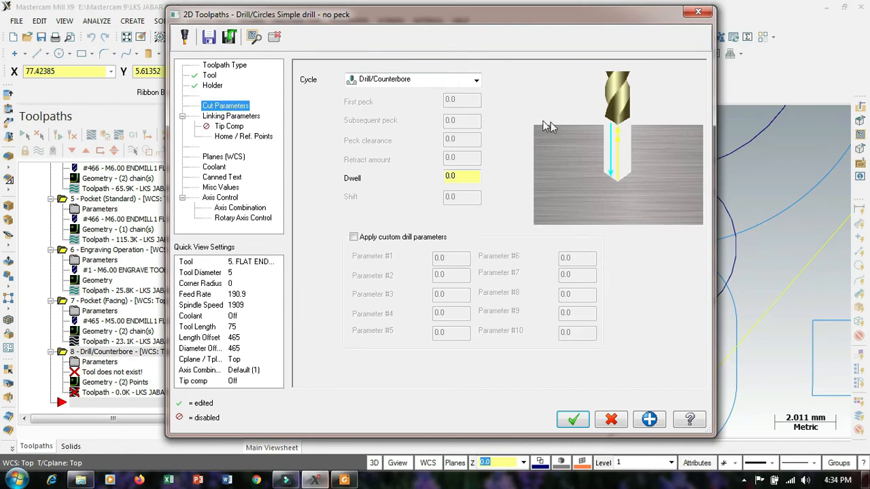
pyautogui.click(476, 81)
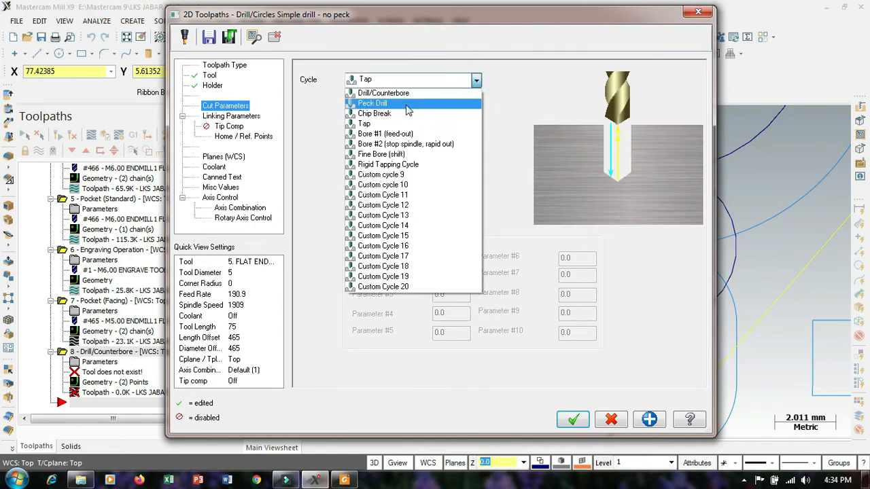
pyautogui.click(406, 102)
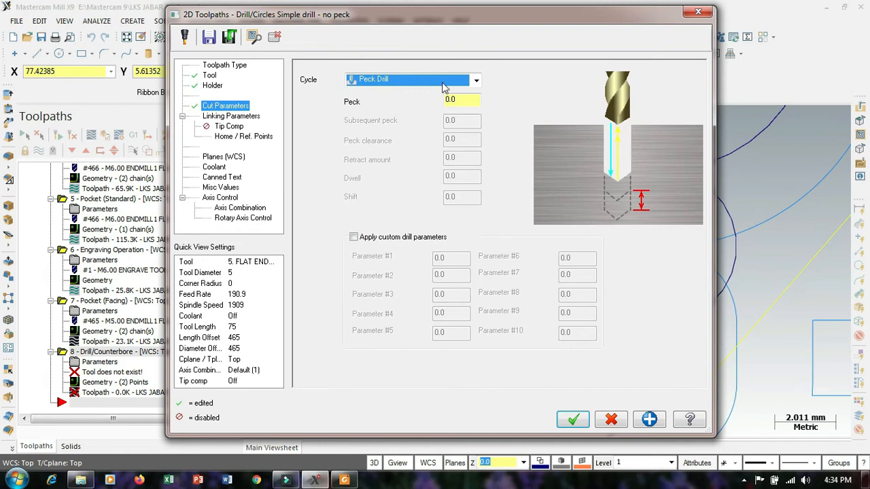
pyautogui.click(470, 81)
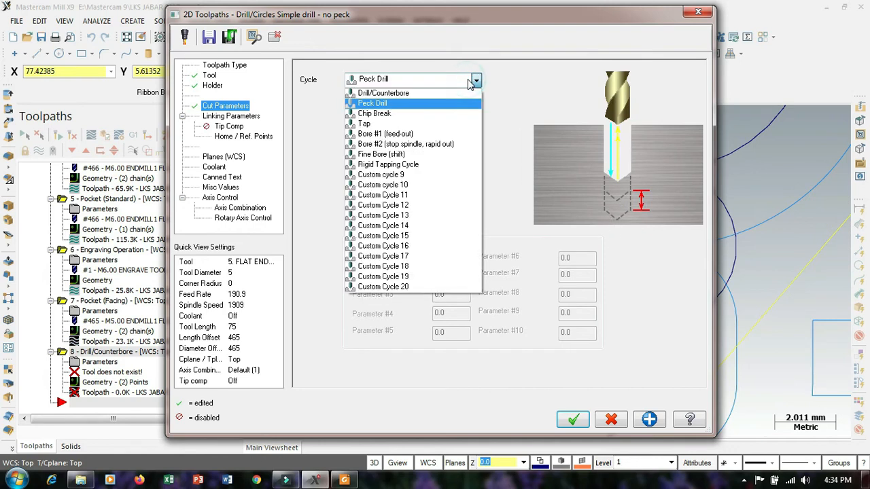
pyautogui.click(395, 115)
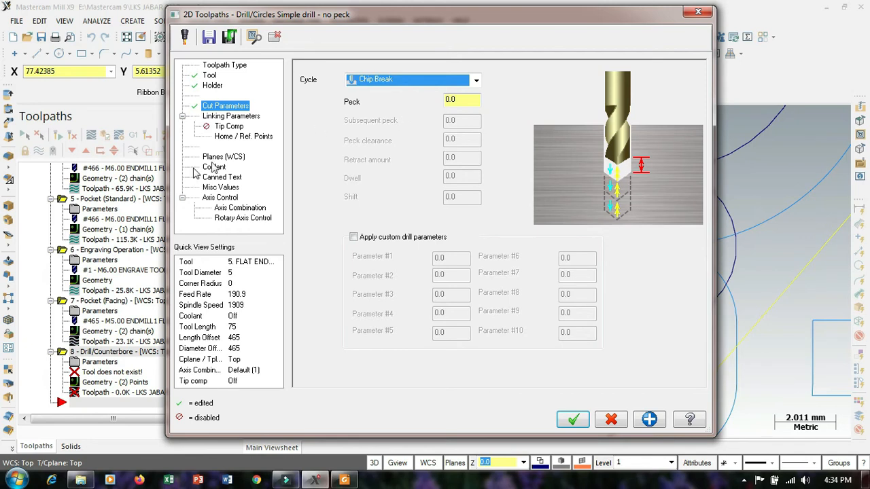
# Define the drill operation's depth and retract as absolute values and generate the toolpath
pyautogui.click(231, 116)
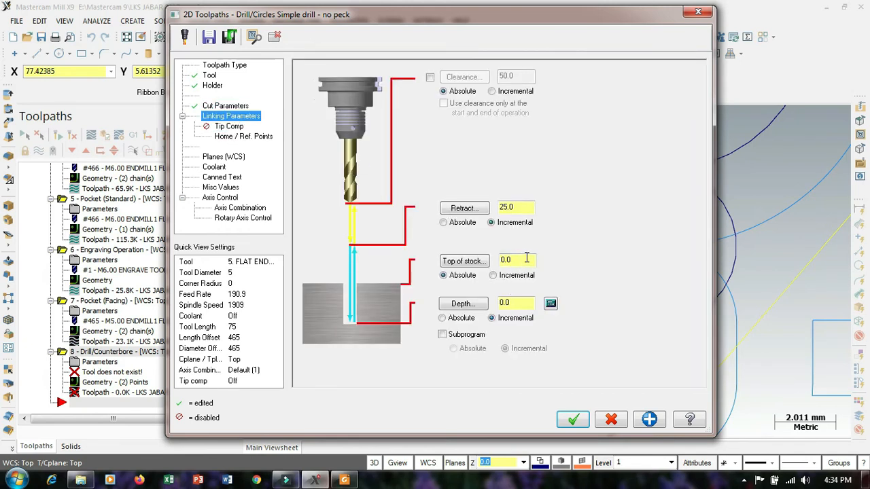
pyautogui.click(520, 301)
pyautogui.click(443, 319)
pyautogui.click(451, 222)
pyautogui.click(573, 420)
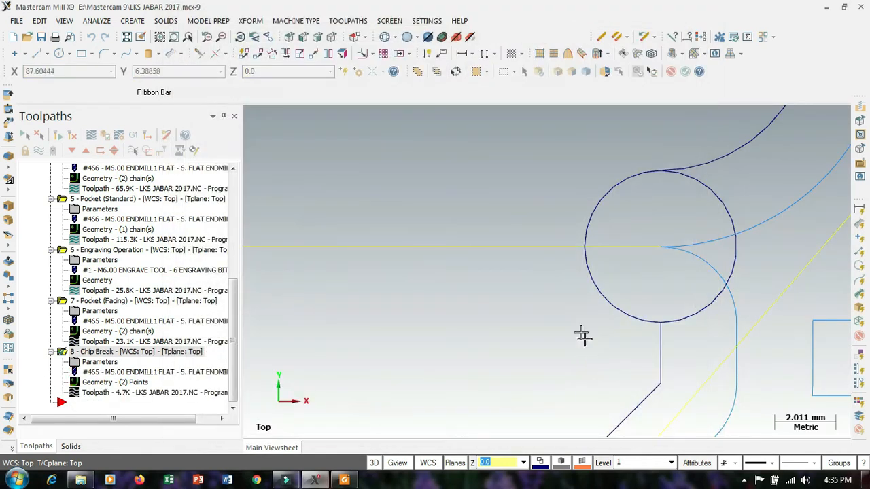
# Inspect the chip break drilling toolpath at the two corner circles in a 3D view
pyautogui.scroll(-2, 533, 295)
pyautogui.scroll(-5, 529, 285)
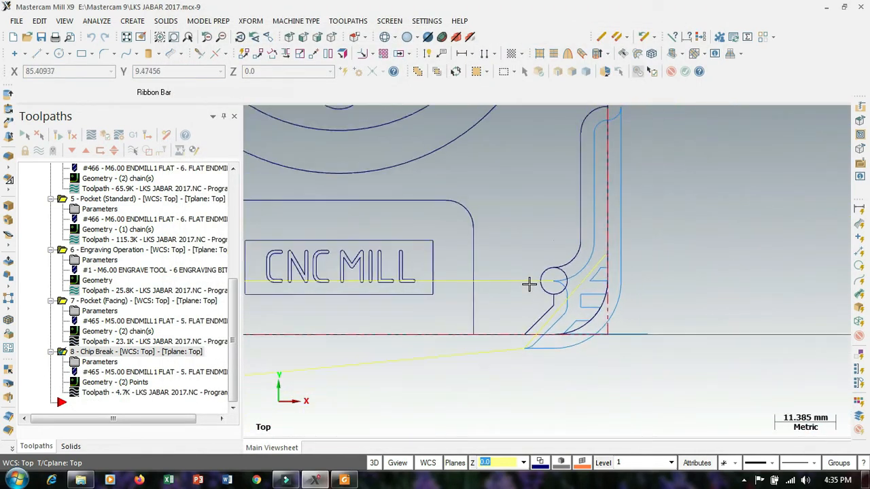
pyautogui.moveTo(625, 369); pyautogui.dragTo(683, 305, button='middle')
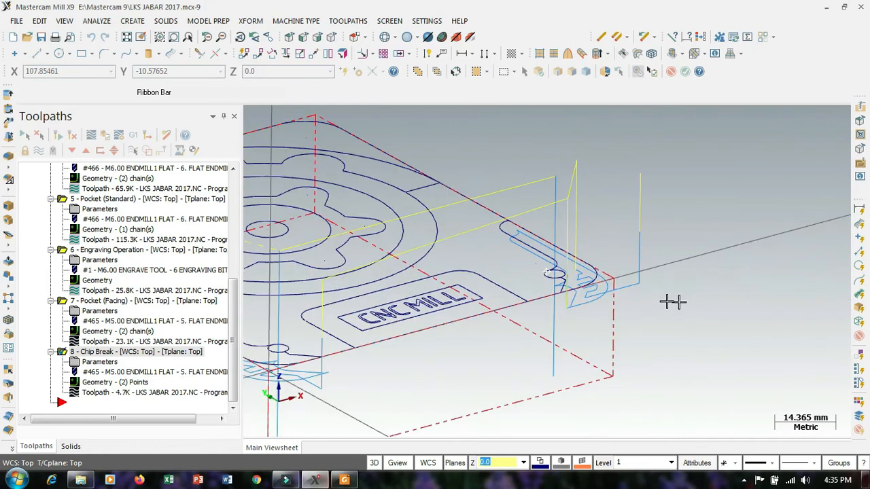
# Verify the 5 mm endmill facing pocket and chip break operations in Mastercam Simulator and examine the machined corners in an isometric view
pyautogui.click(102, 301)
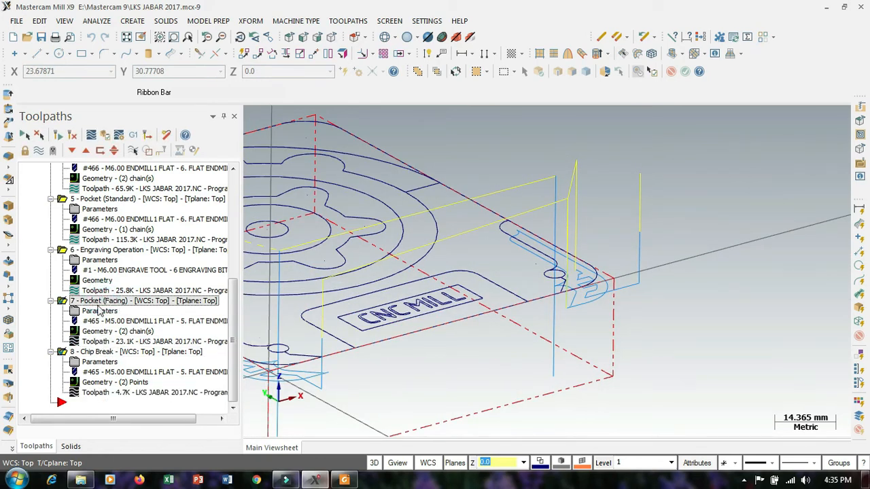
pyautogui.click(120, 136)
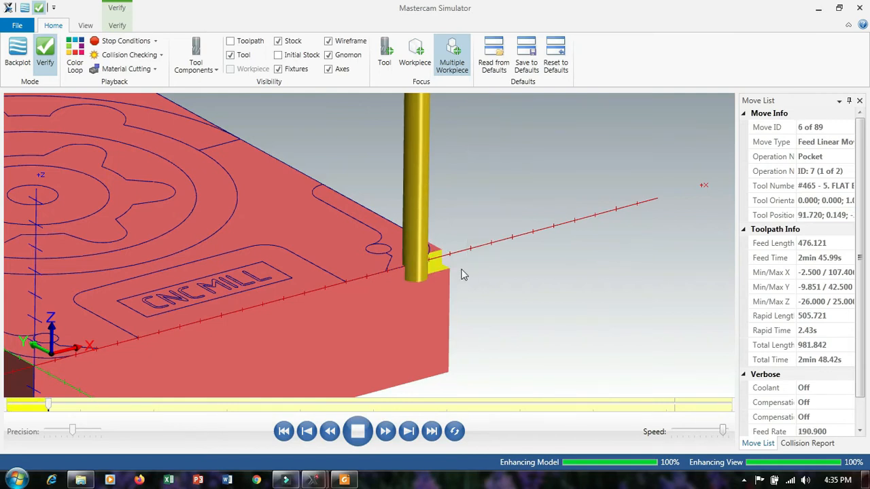
pyautogui.rightClick(576, 286)
pyautogui.click(602, 352)
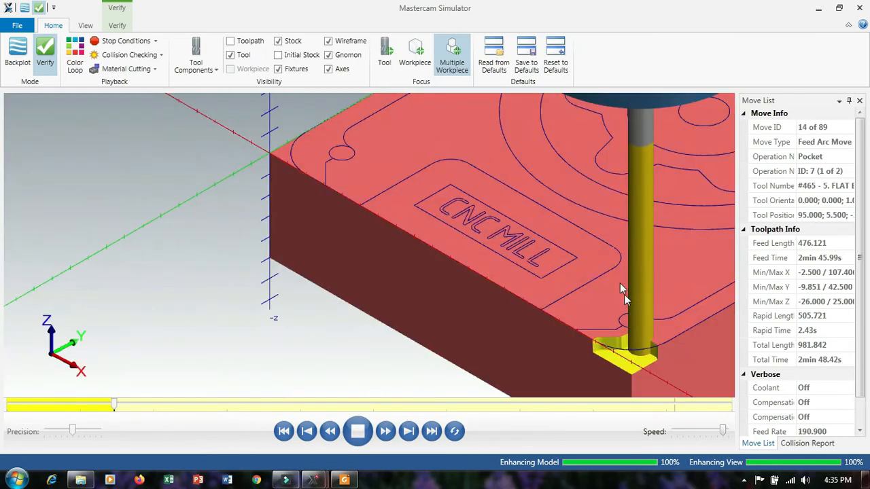
pyautogui.scroll(-4, 445, 223)
pyautogui.scroll(2, 513, 283)
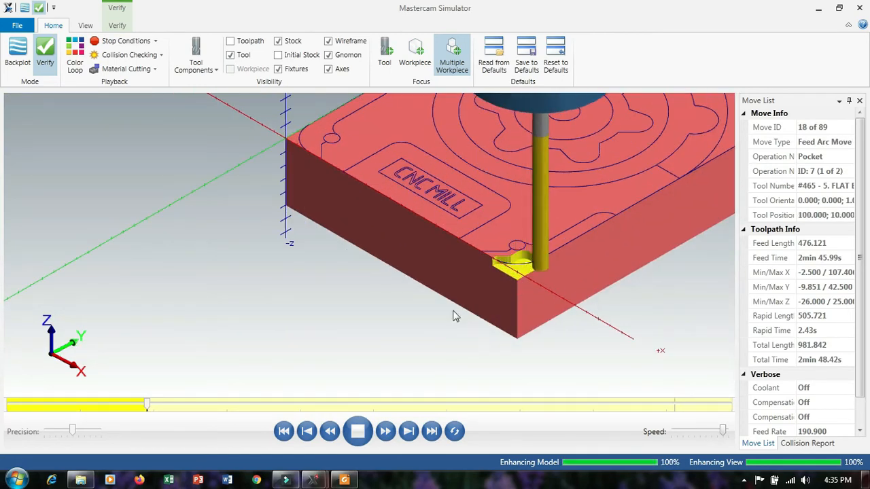
pyautogui.moveTo(317, 480)
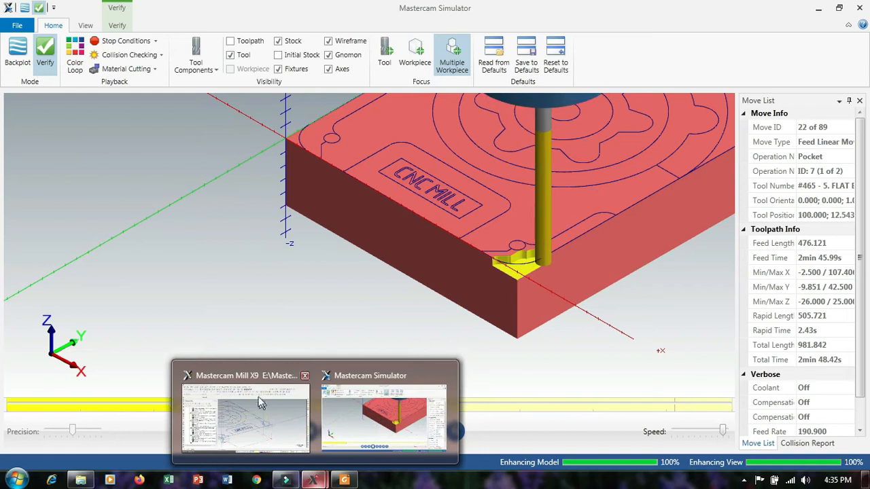
pyautogui.moveTo(254, 381)
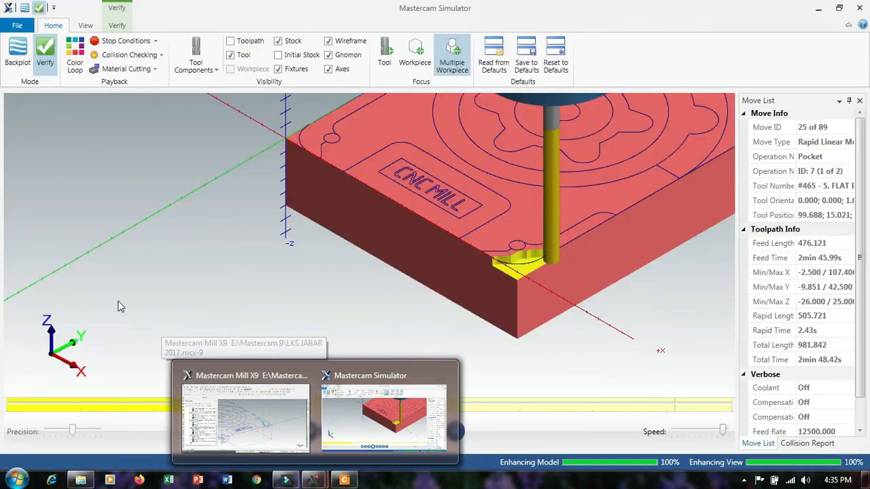
pyautogui.click(413, 389)
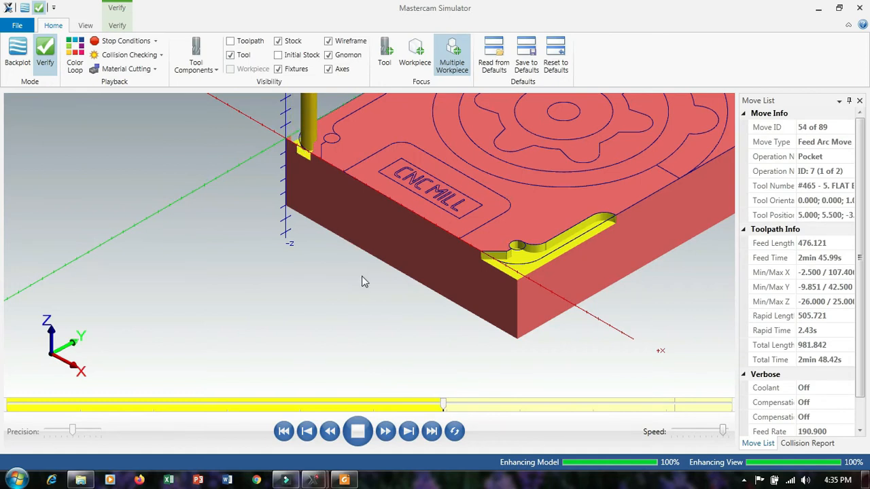
pyautogui.scroll(-3, 366, 289)
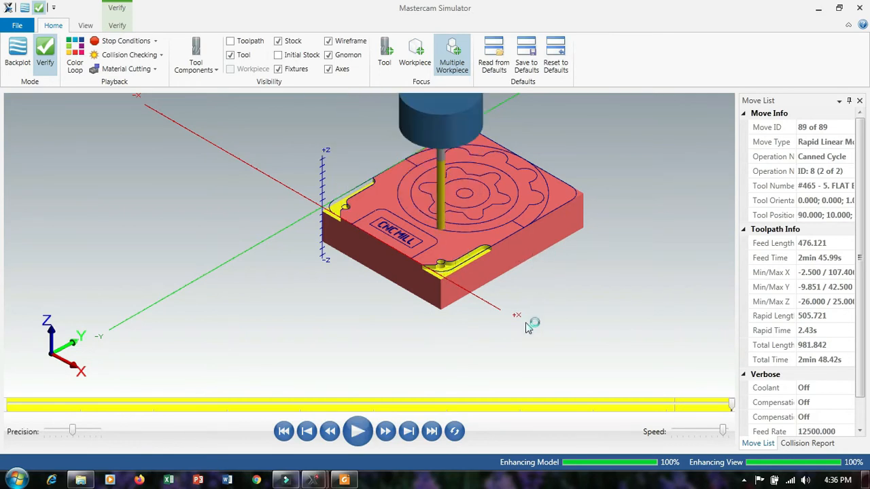
pyautogui.moveTo(525, 322); pyautogui.dragTo(538, 273, button='middle')
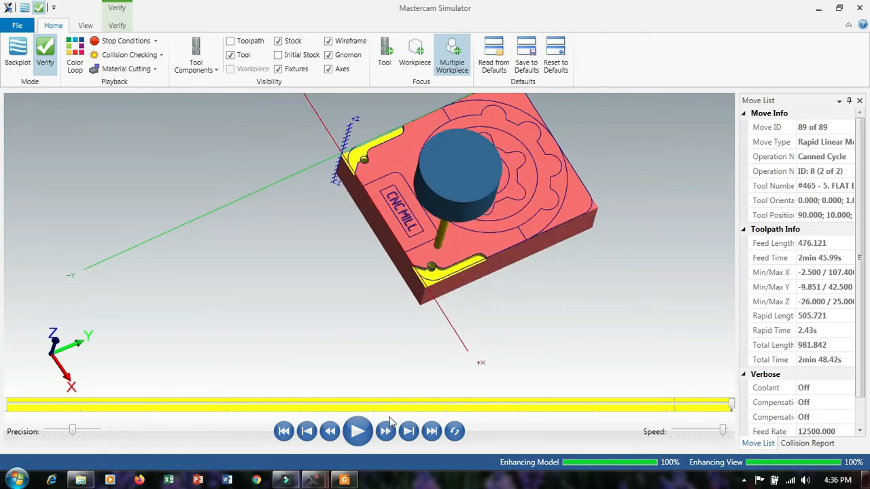
# Return to the Mastercam Mill window and show the whole part in the Top view
pyautogui.click(320, 482)
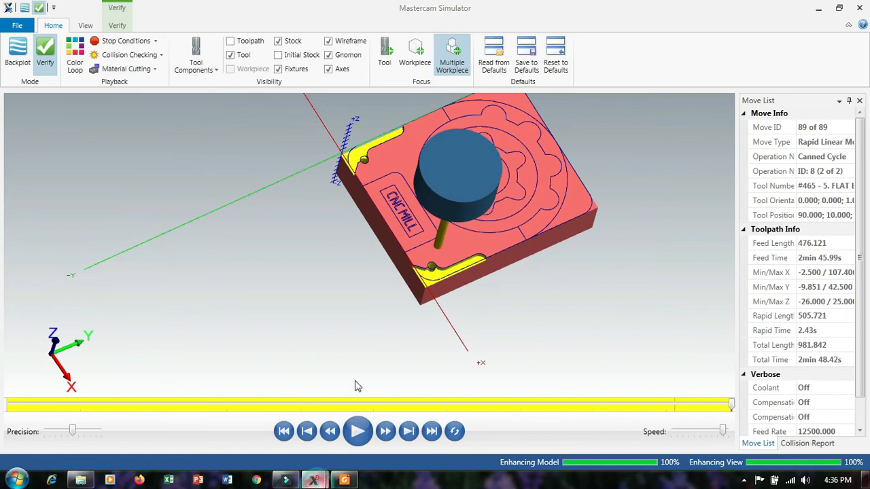
pyautogui.click(253, 416)
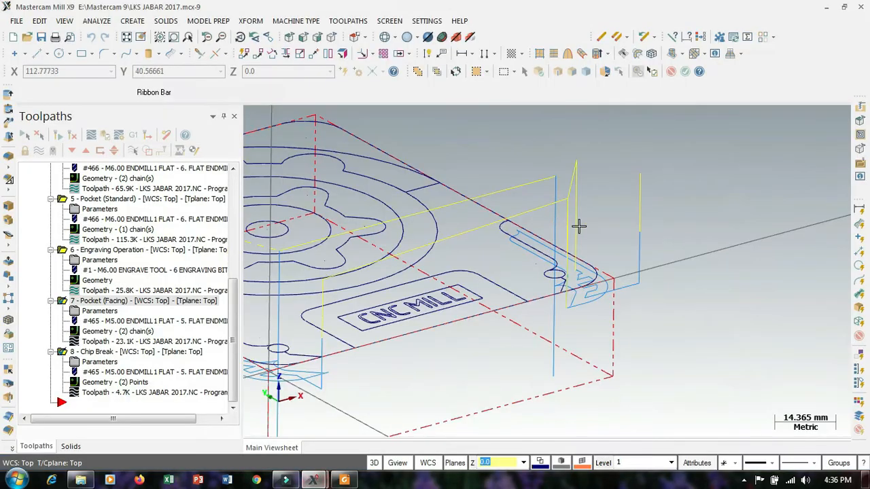
pyautogui.rightClick(845, 198)
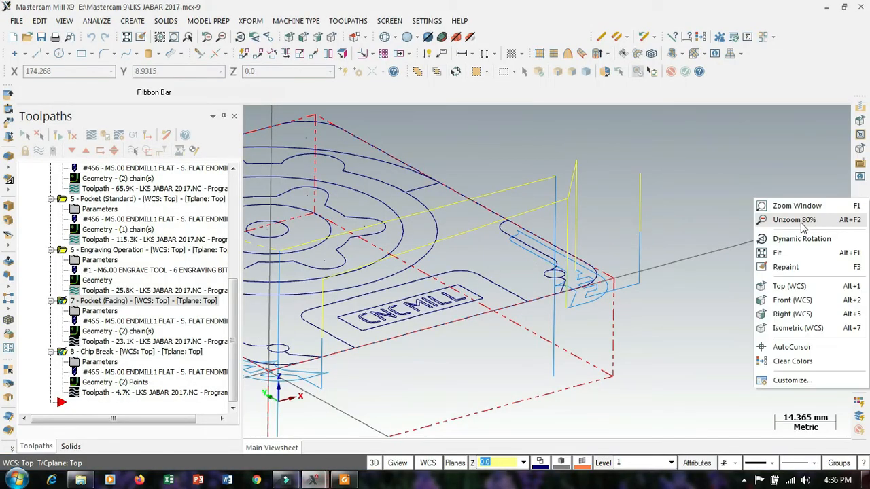
pyautogui.click(788, 286)
pyautogui.scroll(-4, 674, 257)
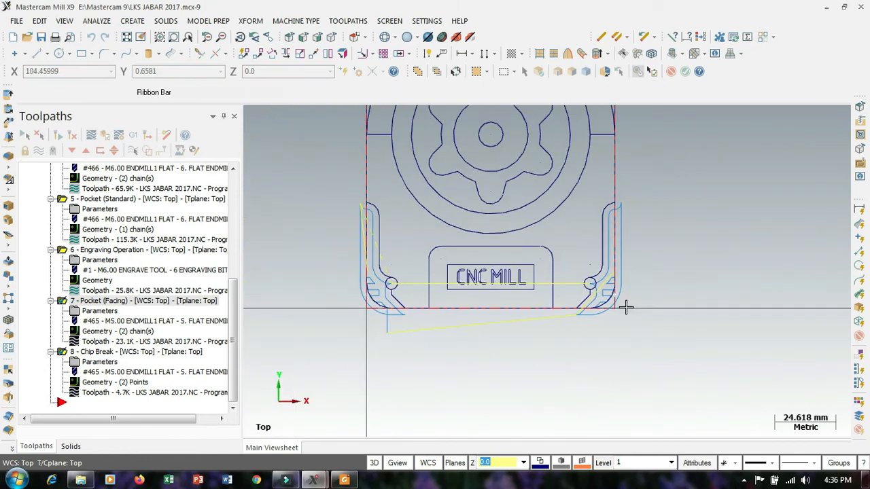
pyautogui.scroll(1, 645, 292)
pyautogui.scroll(1, 645, 293)
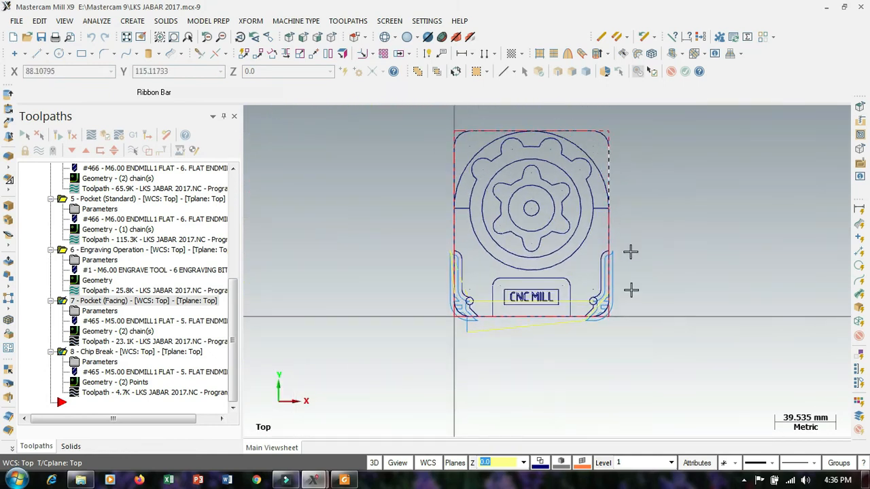
pyautogui.click(105, 393)
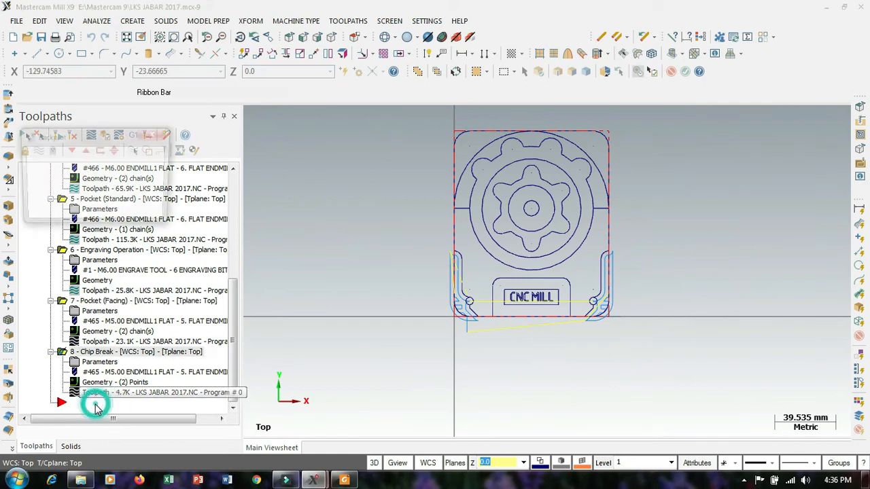
pyautogui.click(157, 134)
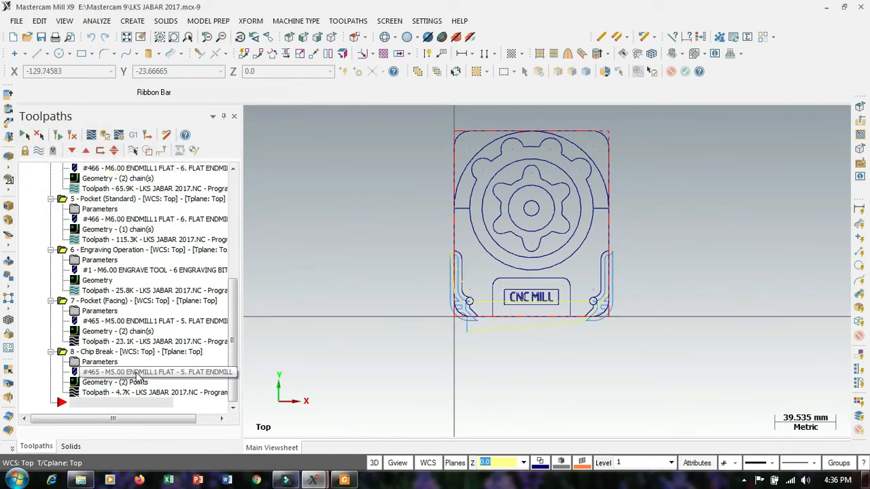
pyautogui.click(75, 402)
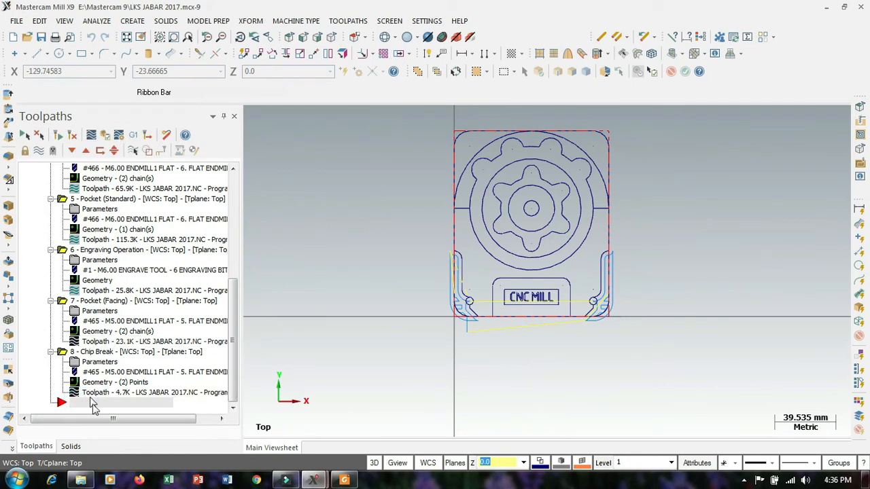
pyautogui.moveTo(229, 373); pyautogui.dragTo(228, 406)
pyautogui.click(66, 402)
pyautogui.rightClick(93, 406)
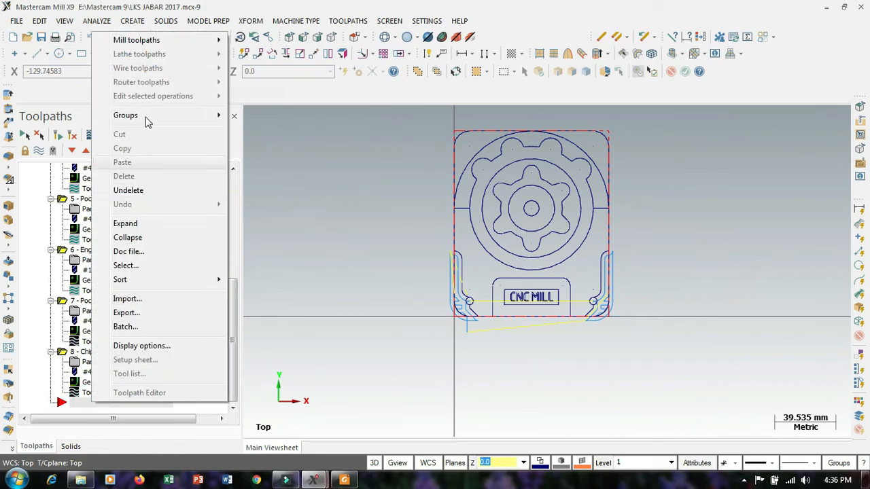
pyautogui.click(141, 42)
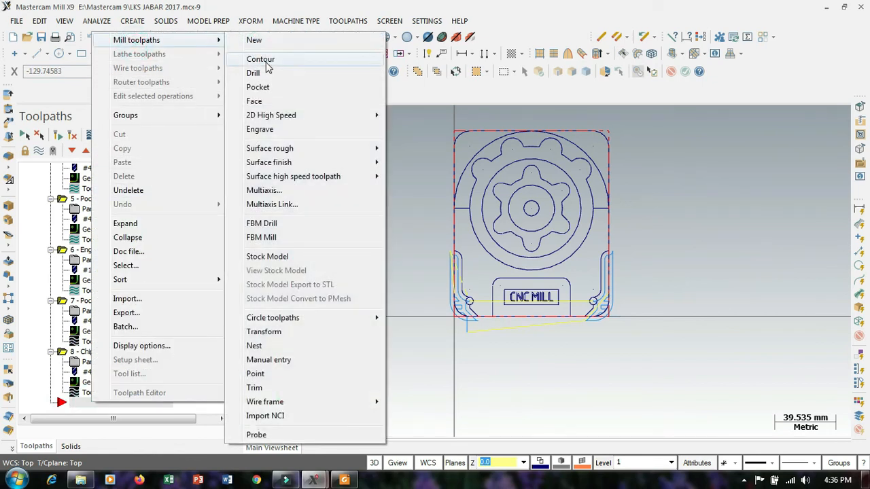
pyautogui.click(265, 59)
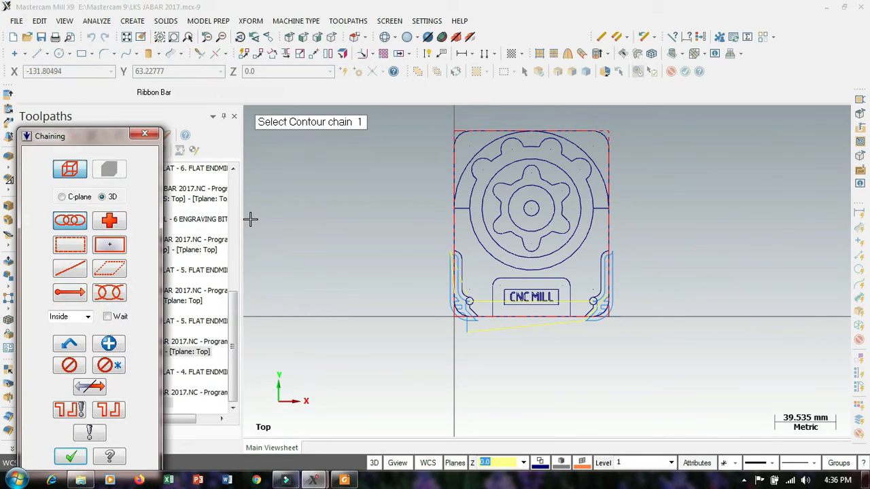
pyautogui.click(442, 223)
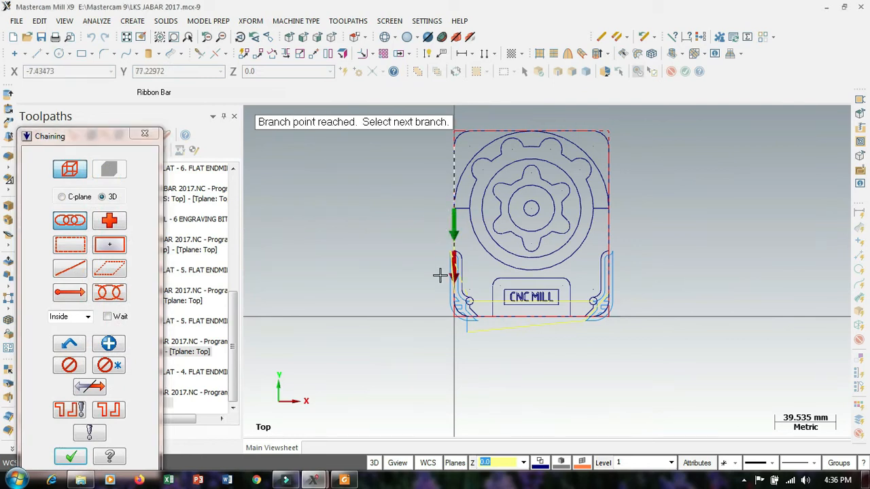
pyautogui.click(144, 132)
pyautogui.click(144, 132)
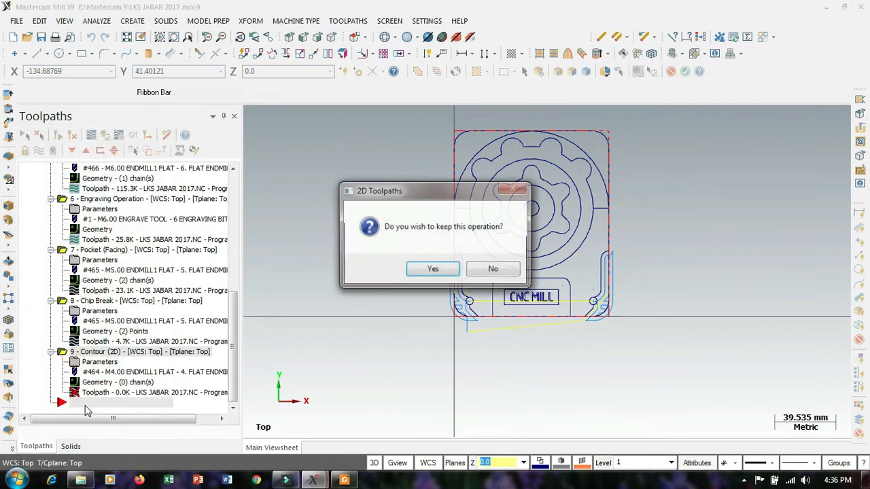
pyautogui.click(488, 270)
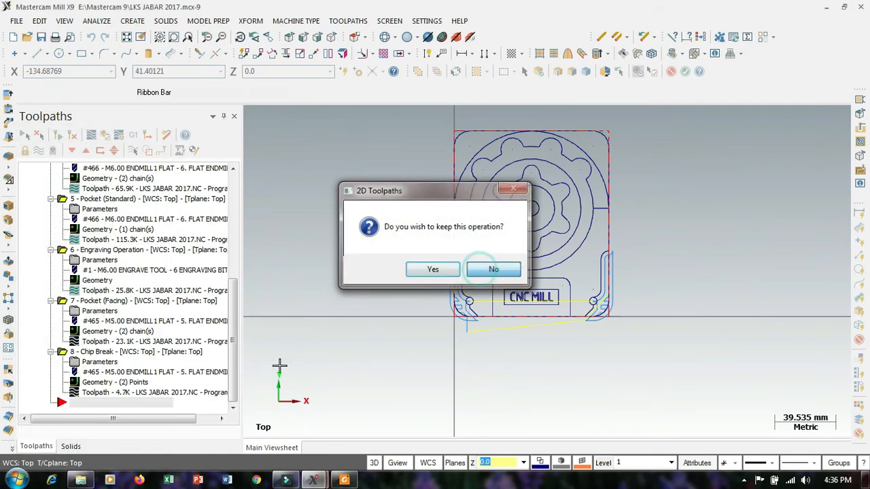
# Create a 2D contour toolpath chained clockwise around the part's whole outer outline, starting from the edge below the CNC MILL text
pyautogui.rightClick(98, 403)
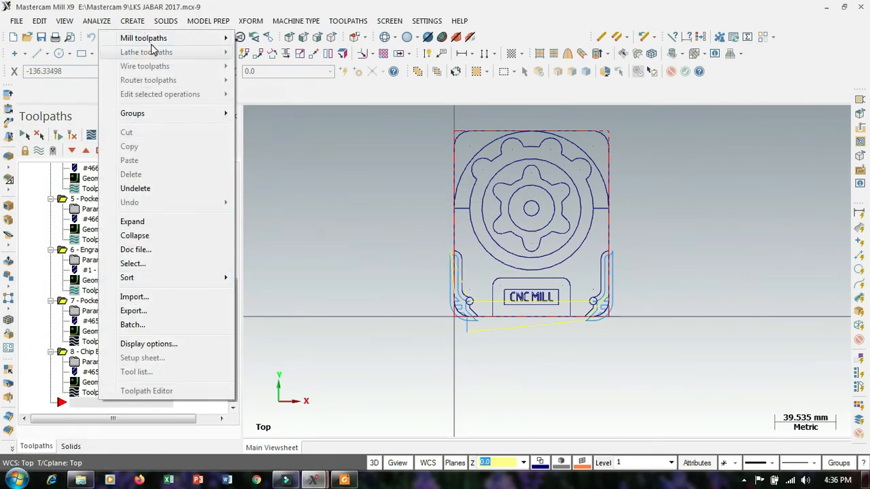
pyautogui.click(152, 38)
pyautogui.click(268, 57)
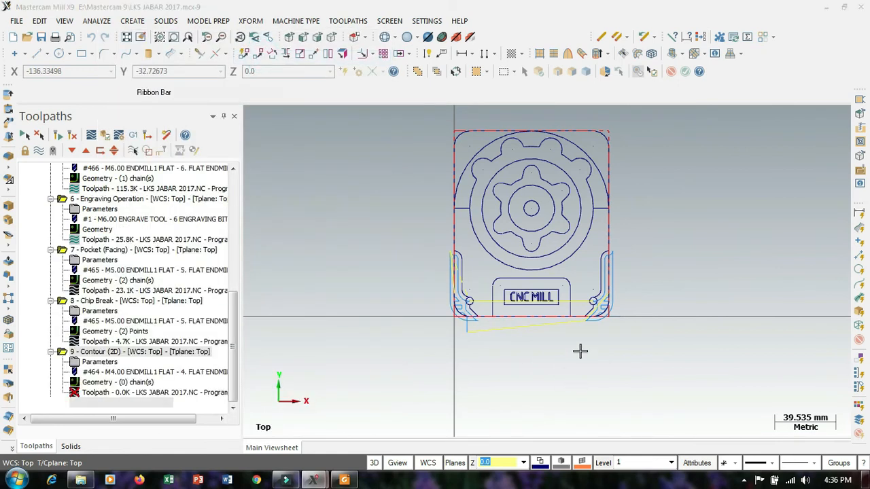
pyautogui.click(563, 320)
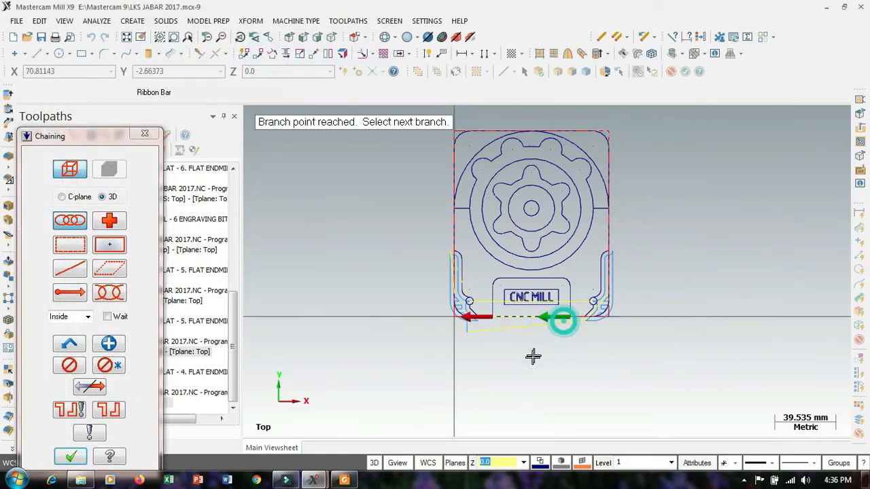
pyautogui.click(452, 319)
pyautogui.click(450, 231)
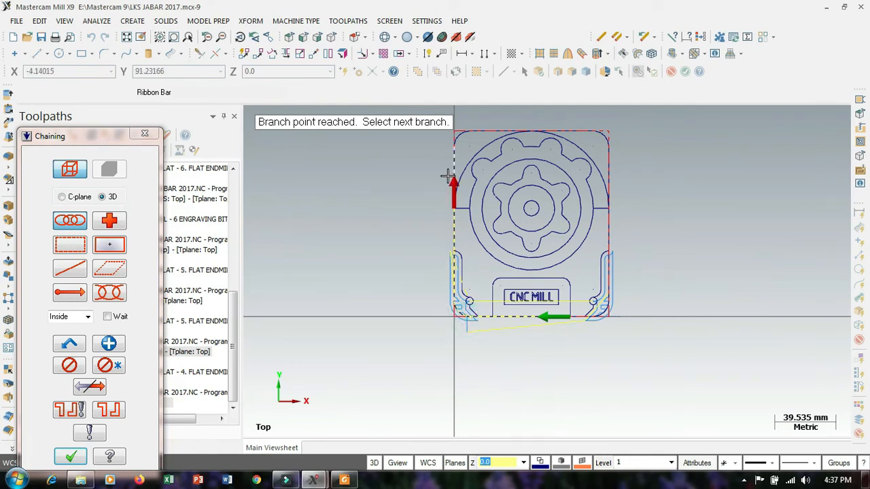
pyautogui.click(447, 177)
pyautogui.click(561, 131)
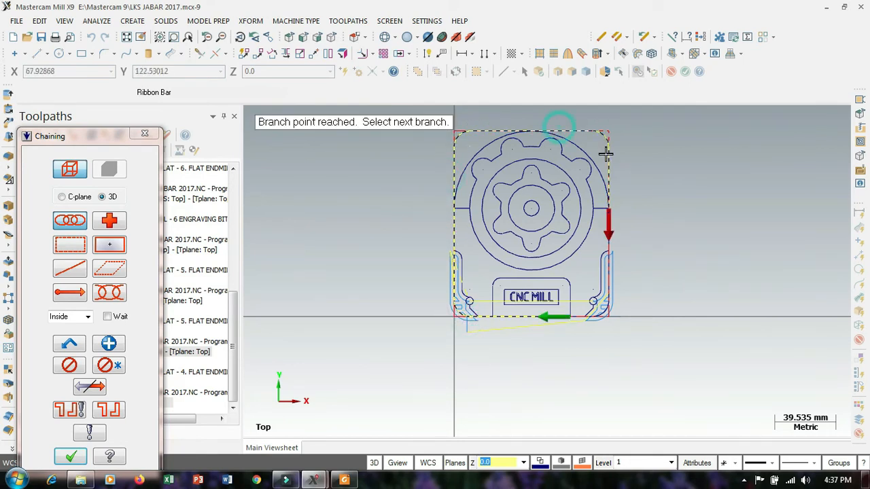
pyautogui.click(613, 220)
pyautogui.click(612, 274)
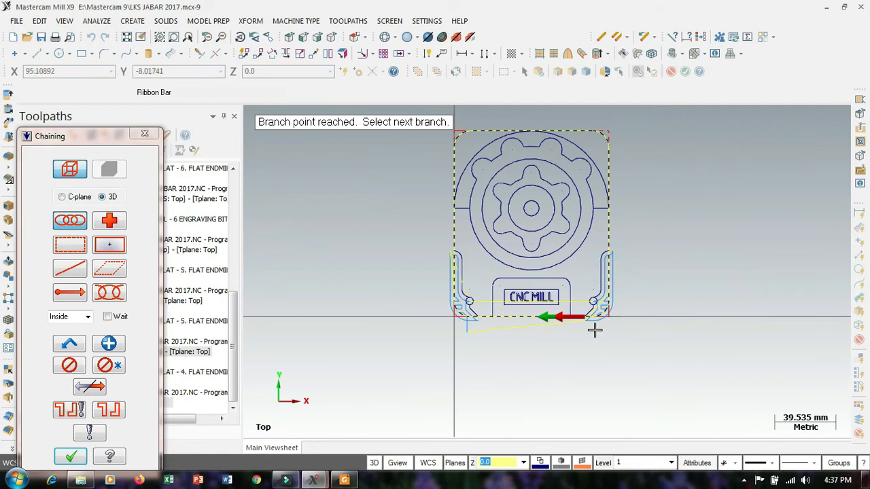
pyautogui.click(575, 322)
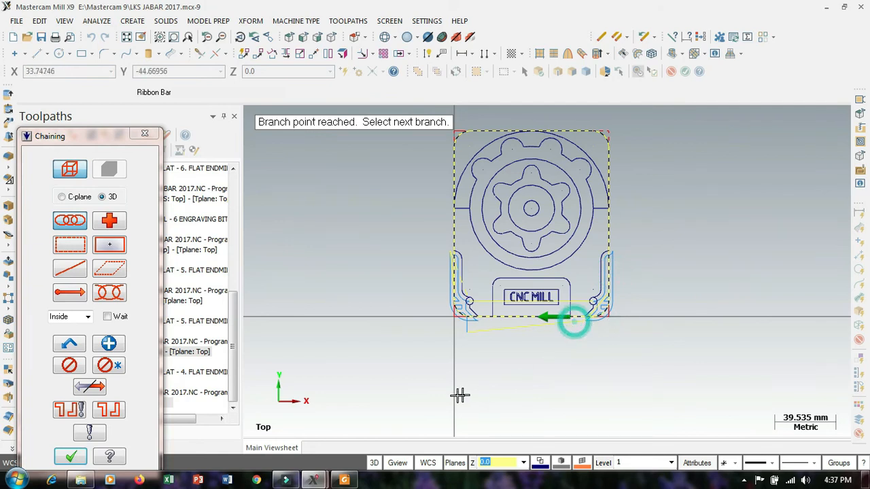
pyautogui.click(71, 456)
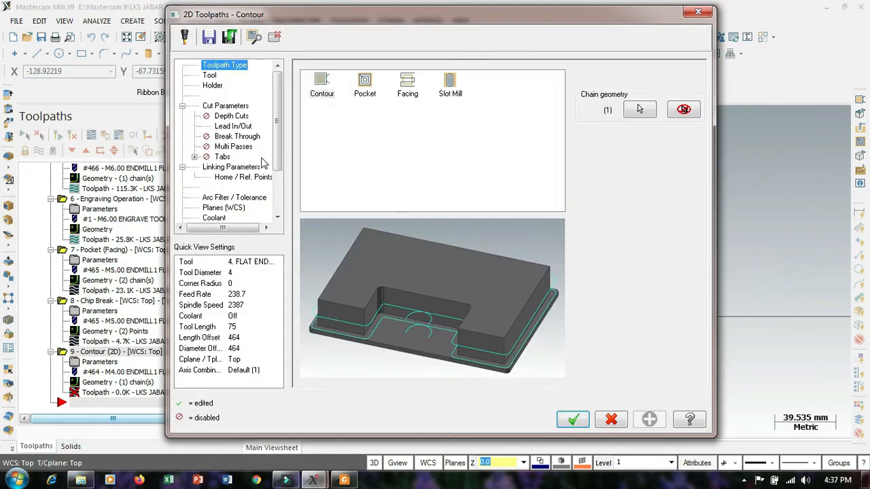
# Assign the 6 mm flat endmill (tool 466) to the contour operation
pyautogui.click(209, 76)
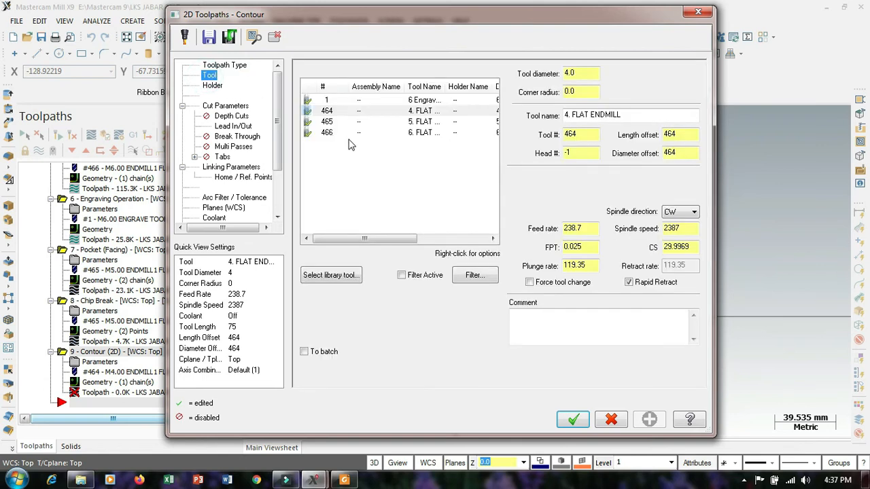
pyautogui.click(415, 124)
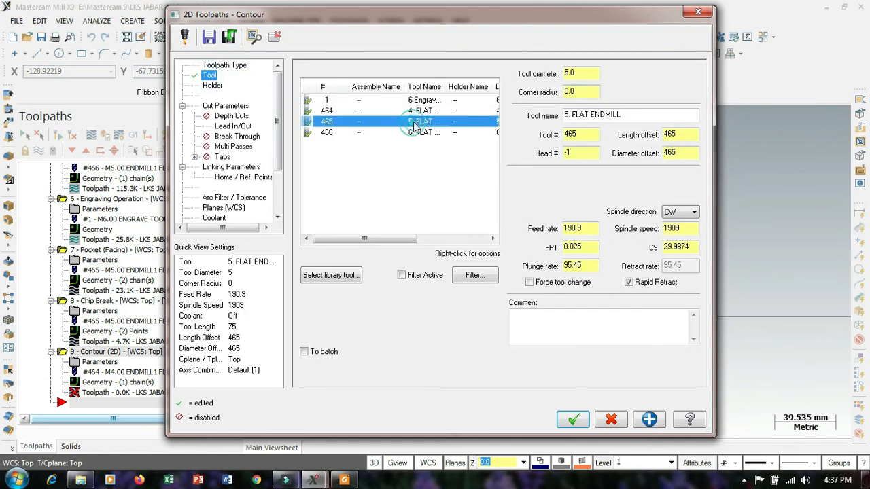
pyautogui.click(412, 133)
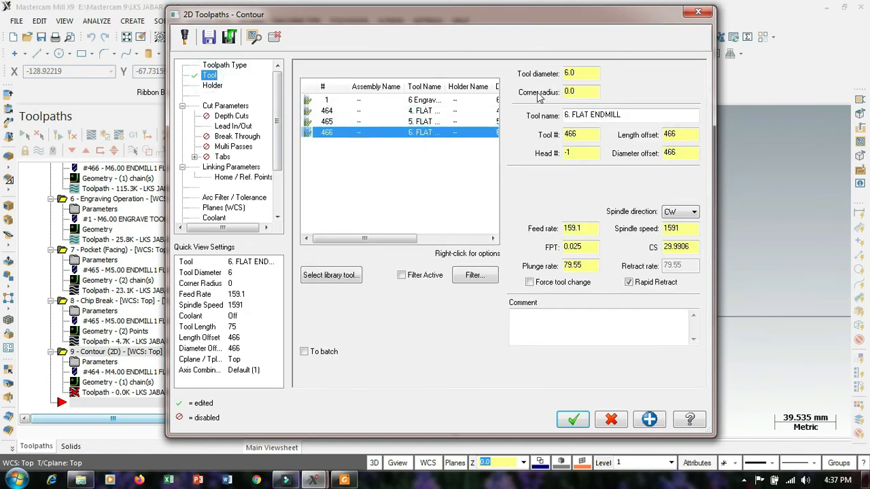
# Enable depth cuts for the contour operation, set the maximum rough step and keep the tool down between cuts
pyautogui.click(231, 126)
pyautogui.click(231, 116)
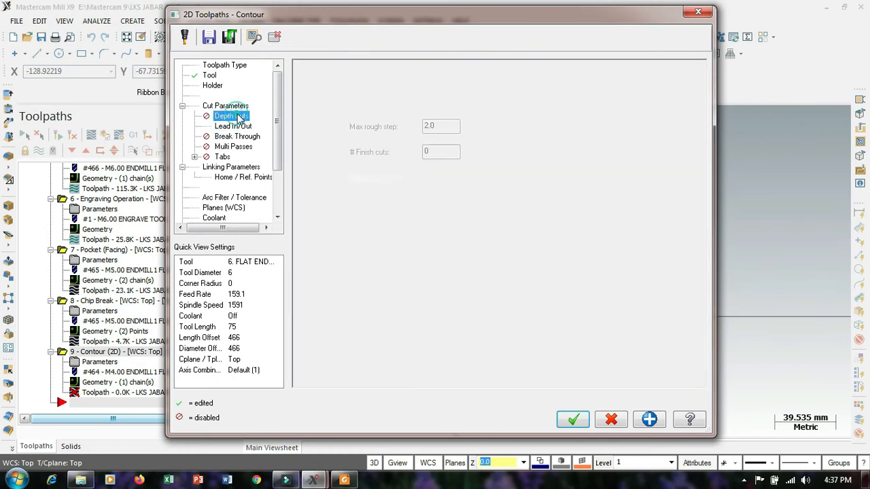
pyautogui.click(367, 104)
pyautogui.moveTo(441, 121); pyautogui.dragTo(397, 123)
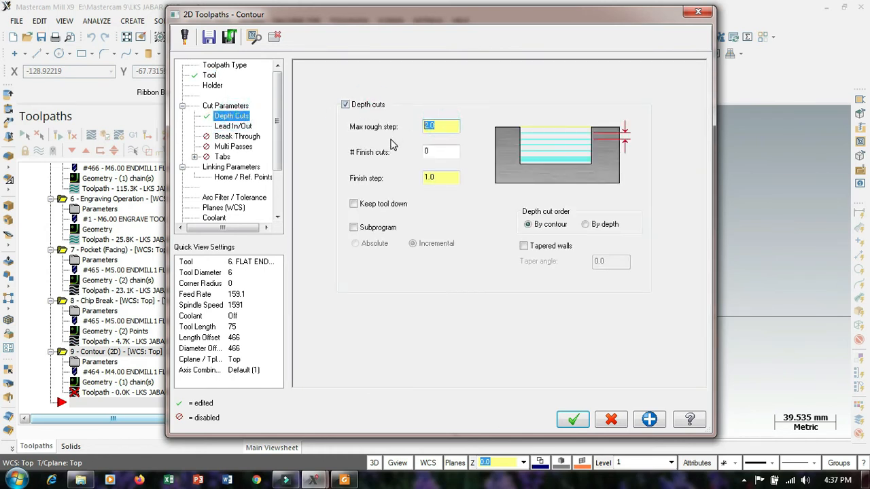
pyautogui.click(377, 204)
# Turn off the lead in/out moves for the contour operation
pyautogui.click(233, 126)
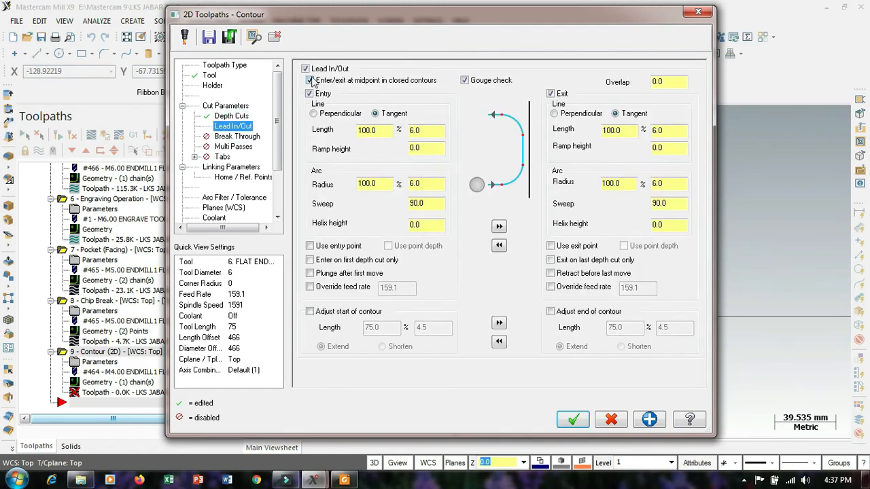
pyautogui.click(305, 69)
pyautogui.click(237, 137)
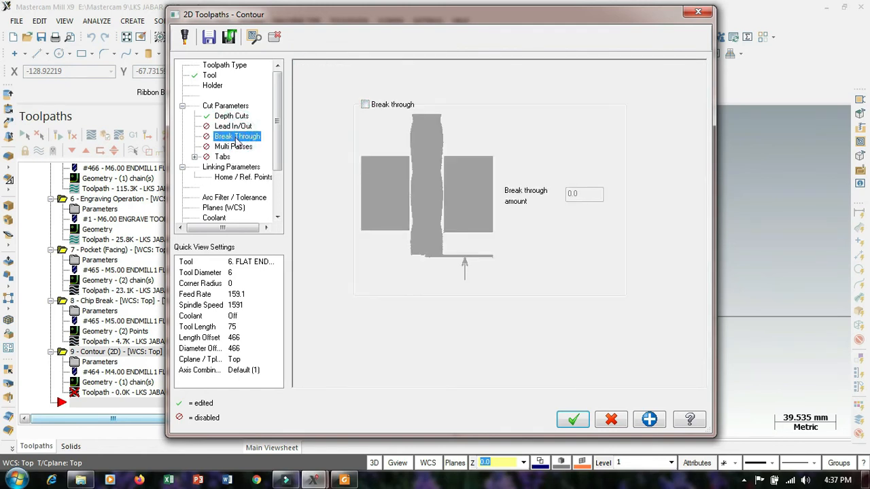
# Set the contour's depth to an absolute -20 mm in the linking parameters and generate the toolpath
pyautogui.click(231, 168)
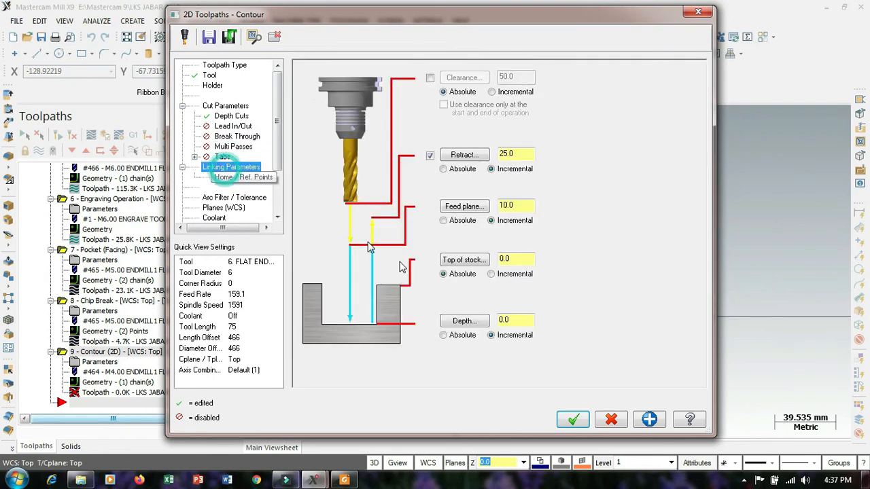
pyautogui.click(447, 336)
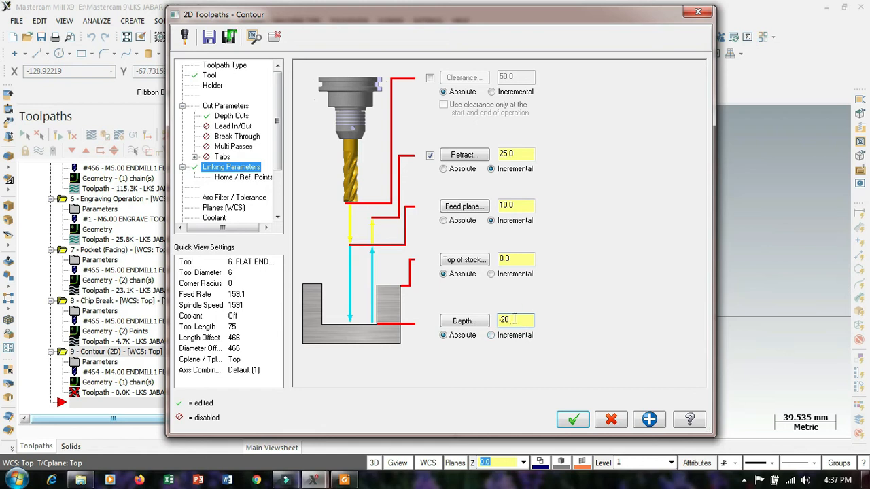
pyautogui.click(443, 220)
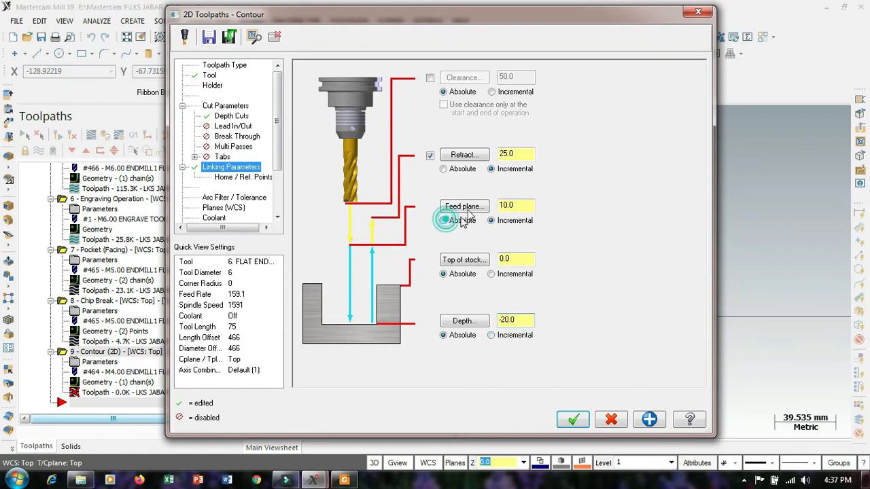
pyautogui.click(443, 169)
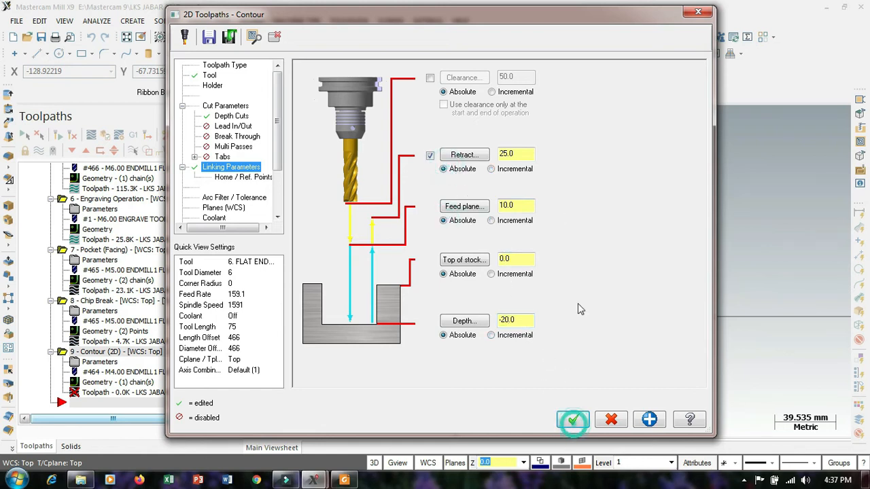
pyautogui.click(573, 419)
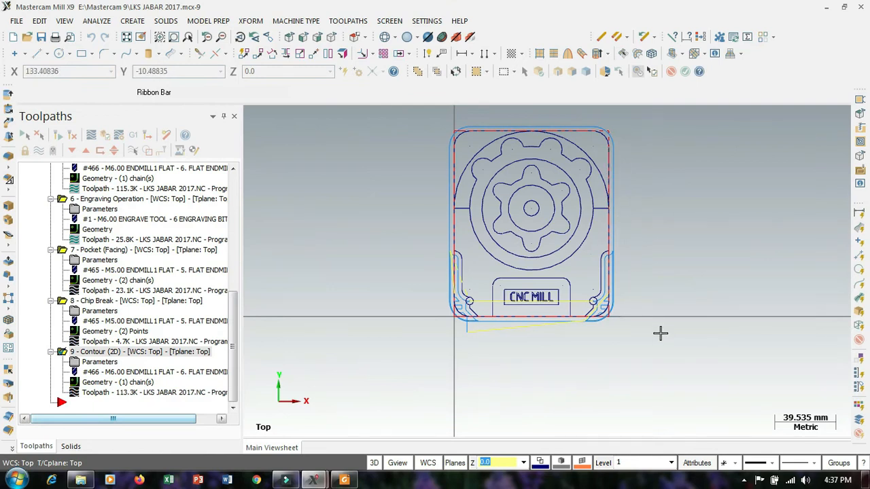
# Change the depth in the linking parameters of the outer contour operation and regenerate its toolpath
pyautogui.moveTo(659, 332); pyautogui.dragTo(631, 260, button='middle')
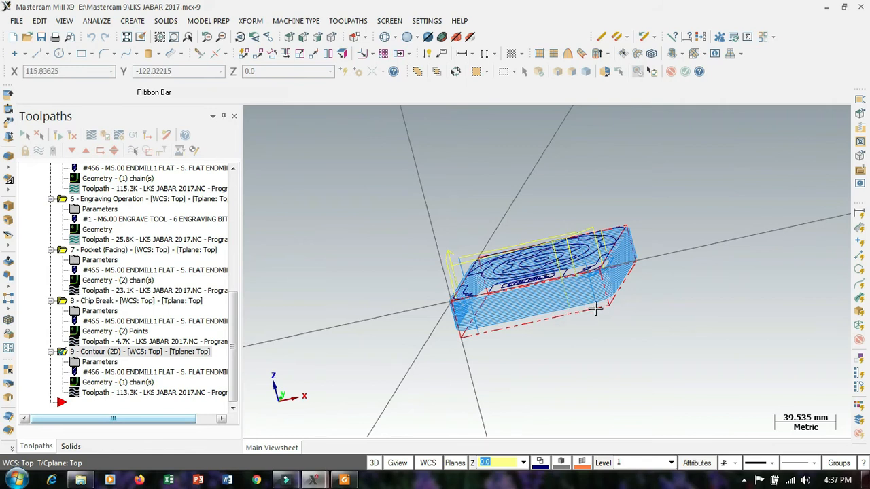
pyautogui.click(105, 364)
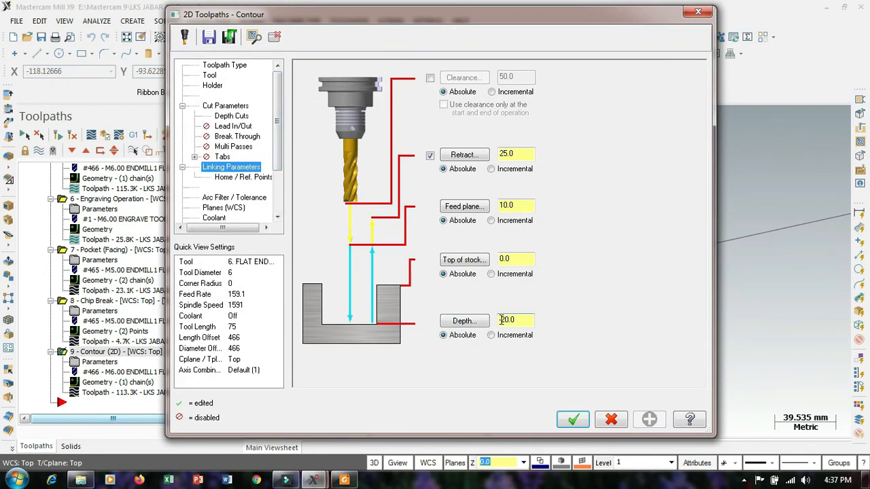
pyautogui.moveTo(501, 319); pyautogui.dragTo(529, 319)
pyautogui.click(571, 421)
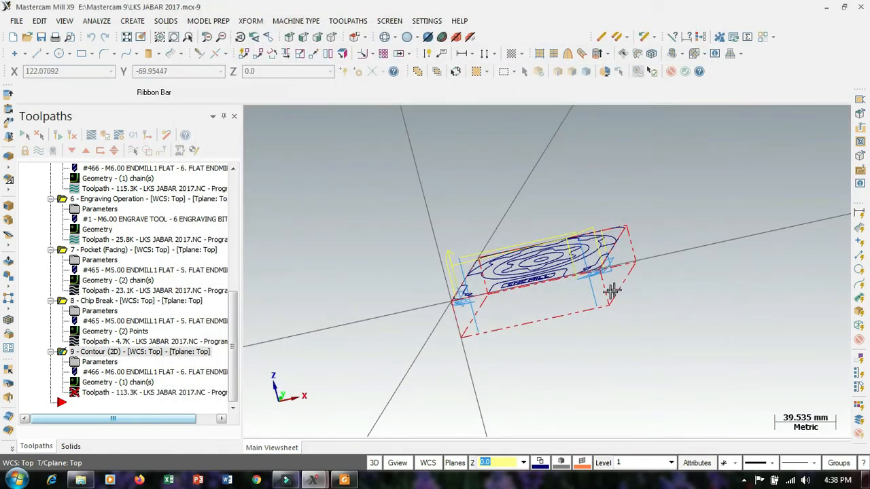
pyautogui.click(58, 134)
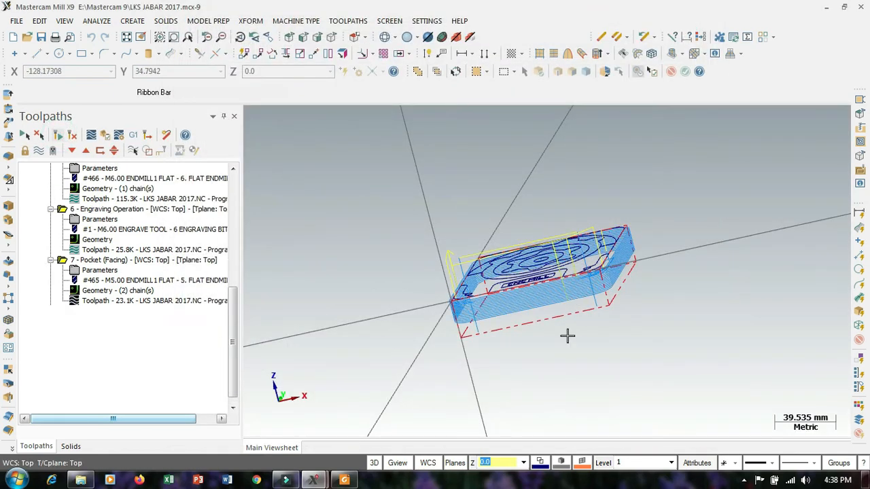
pyautogui.moveTo(697, 237); pyautogui.dragTo(697, 291, button='middle')
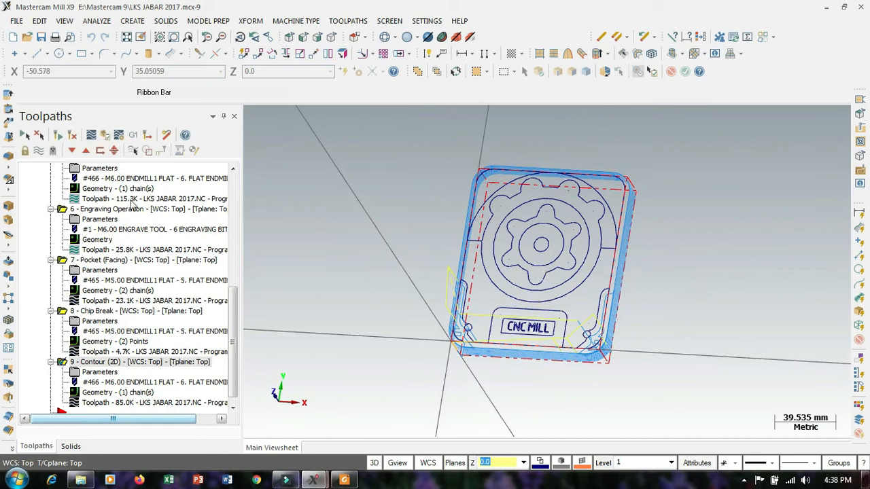
# Select all toolpath operations and display their toolpaths together over the part
pyautogui.click(24, 135)
pyautogui.click(38, 149)
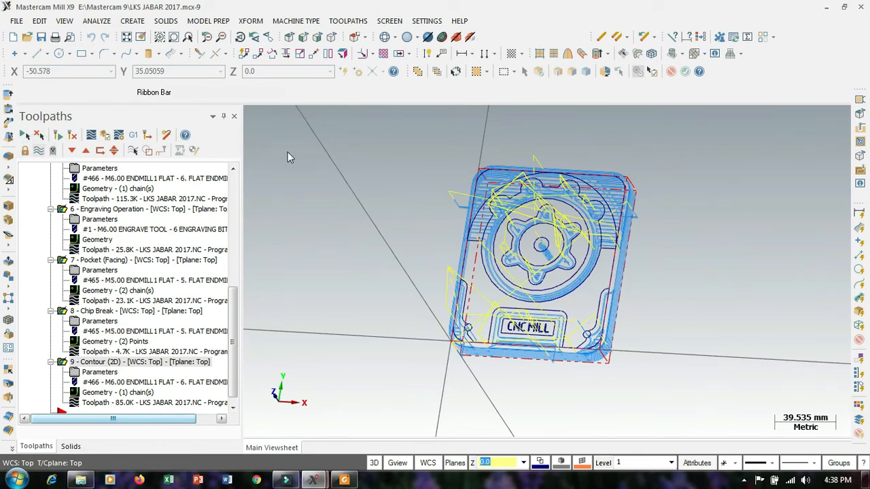
pyautogui.moveTo(652, 297); pyautogui.dragTo(598, 319, button='middle')
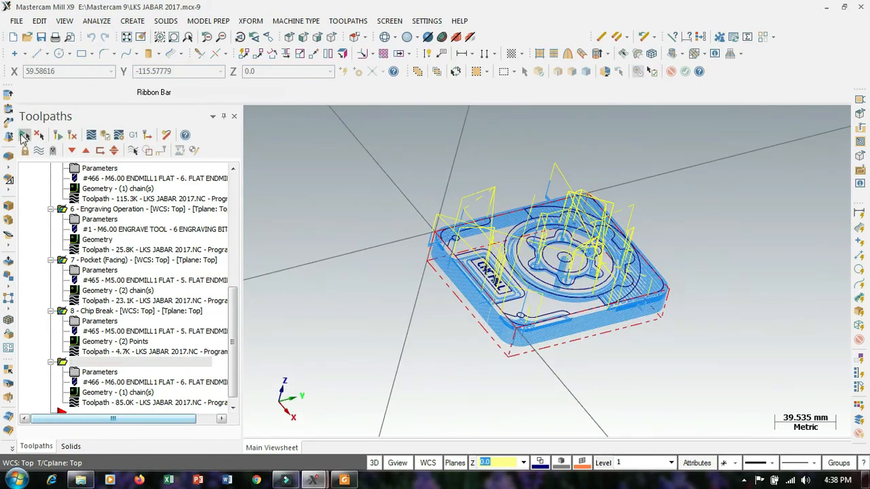
# Verify all nine operations in Mastercam Simulator and show the part in an isometric view
pyautogui.click(105, 135)
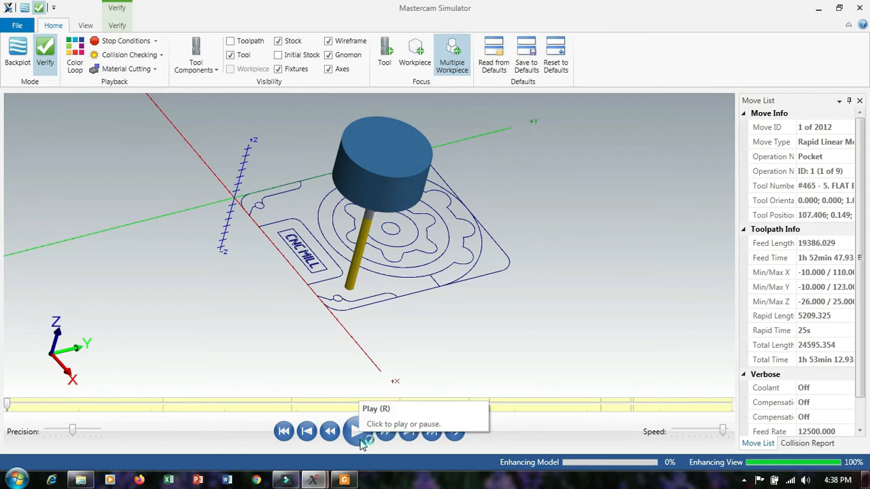
pyautogui.click(358, 432)
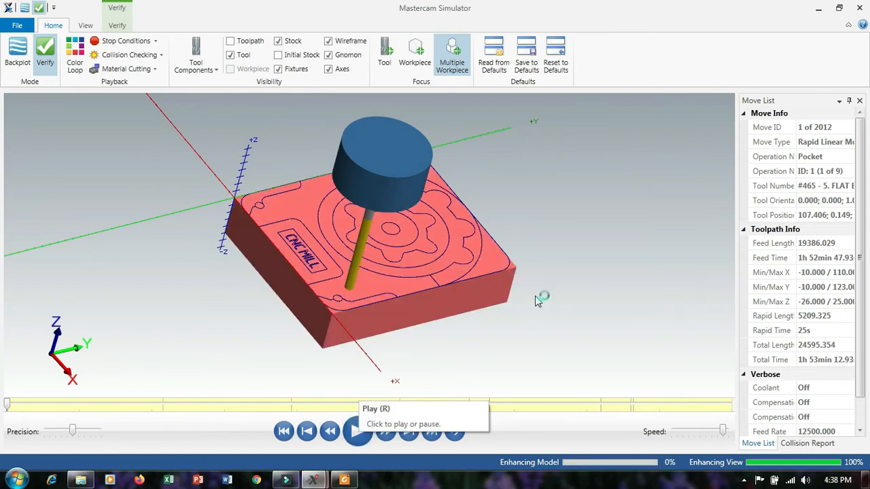
pyautogui.rightClick(616, 270)
pyautogui.click(635, 293)
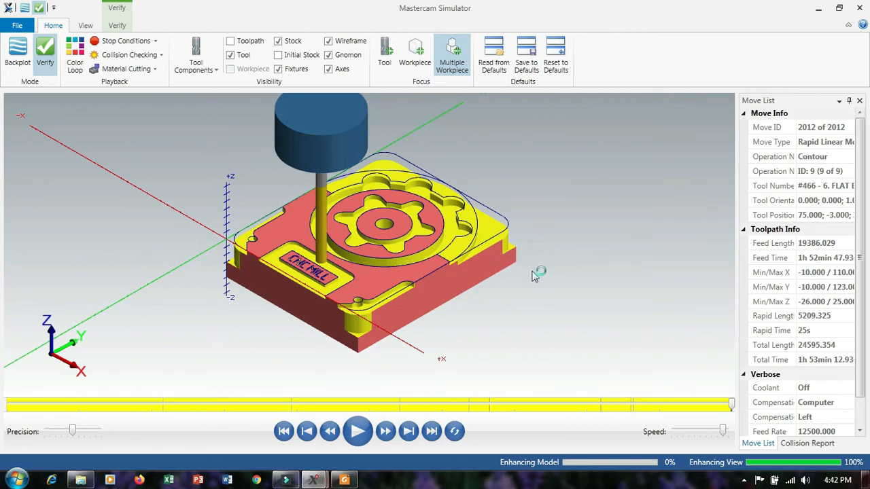
# Examine the simulated part's outer contour, corners and CNC MILL engraving from several angles and return to Mastercam Mill
pyautogui.moveTo(538, 274); pyautogui.dragTo(487, 236, button='middle')
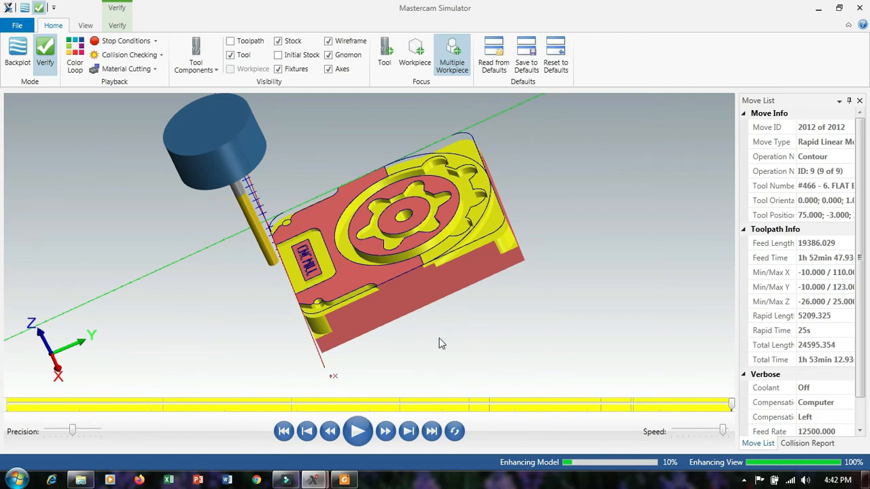
pyautogui.moveTo(446, 334); pyautogui.dragTo(446, 334, button='middle')
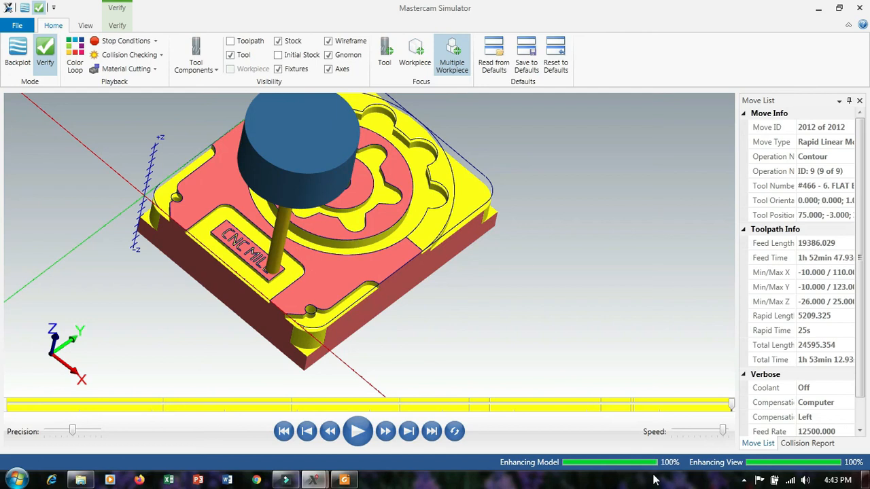
pyautogui.moveTo(387, 307); pyautogui.dragTo(442, 295, button='middle')
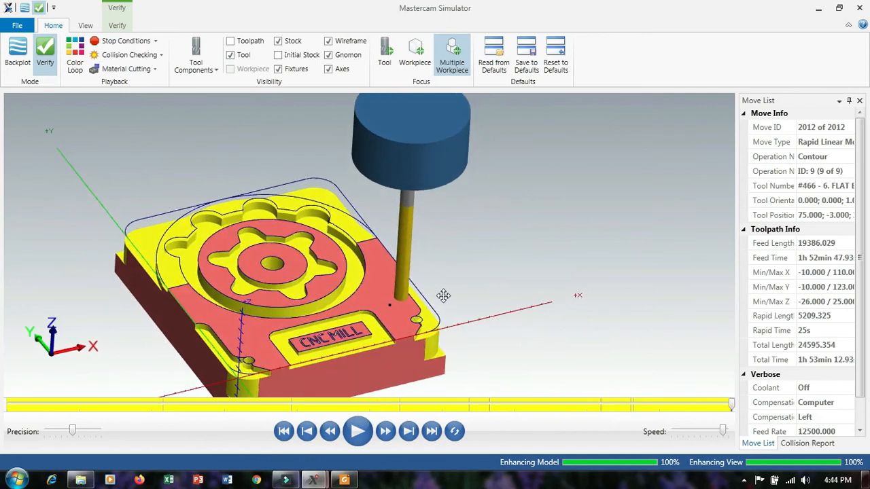
pyautogui.scroll(-3, 478, 244)
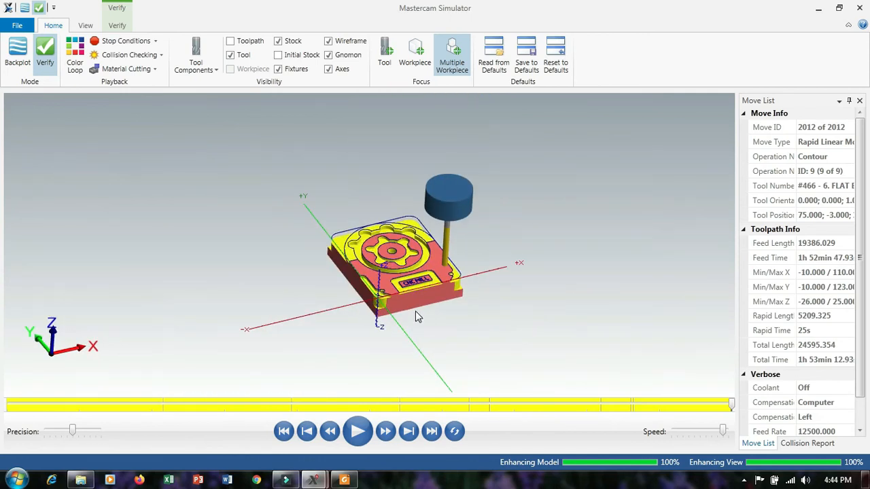
pyautogui.scroll(3, 383, 293)
pyautogui.scroll(3, 382, 296)
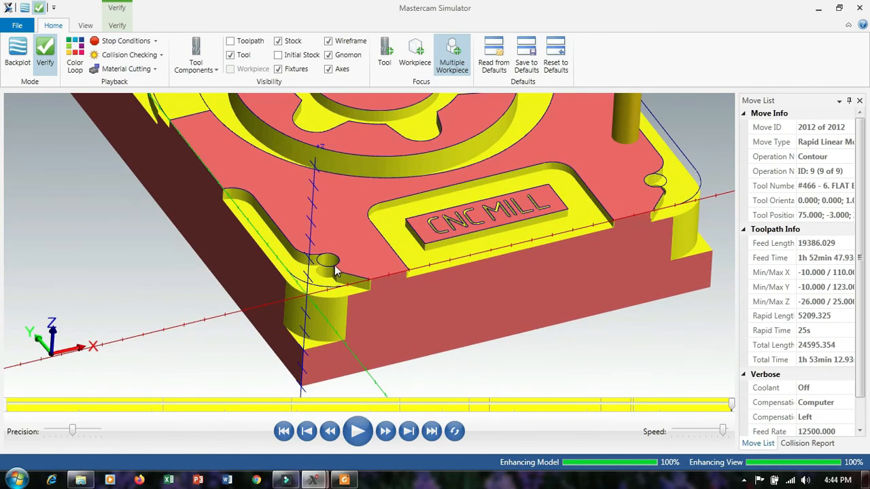
pyautogui.scroll(2, 399, 285)
pyautogui.scroll(3, 517, 219)
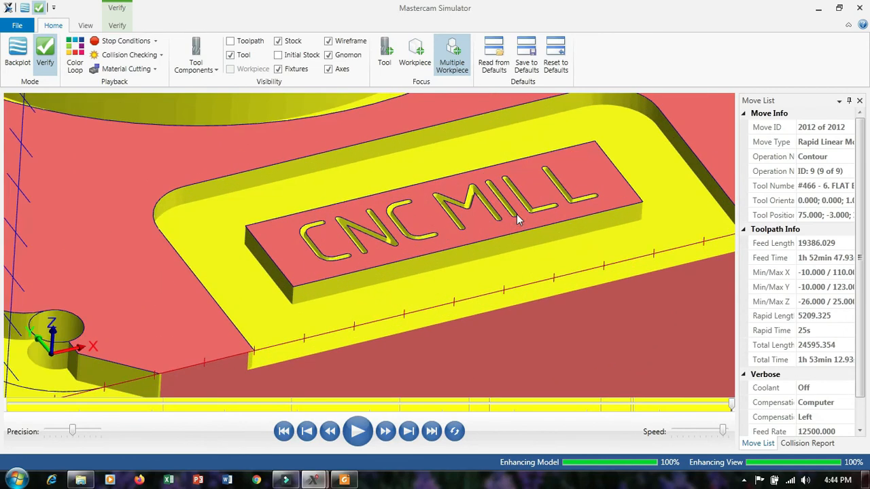
pyautogui.moveTo(479, 230)
pyautogui.mouseDown(button='middle')
pyautogui.moveTo(464, 278)
pyautogui.moveTo(476, 233)
pyautogui.moveTo(468, 221)
pyautogui.mouseUp(button='middle')
pyautogui.scroll(-5, 469, 221)
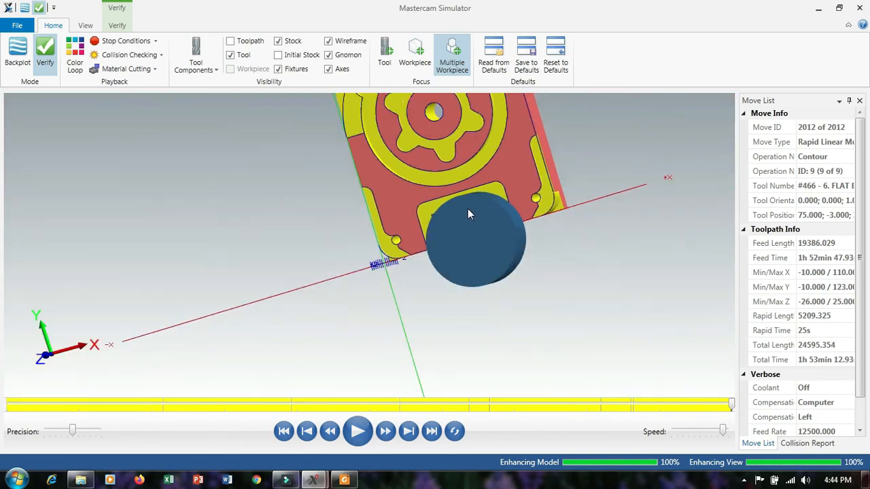
pyautogui.moveTo(487, 170); pyautogui.dragTo(474, 142, button='middle')
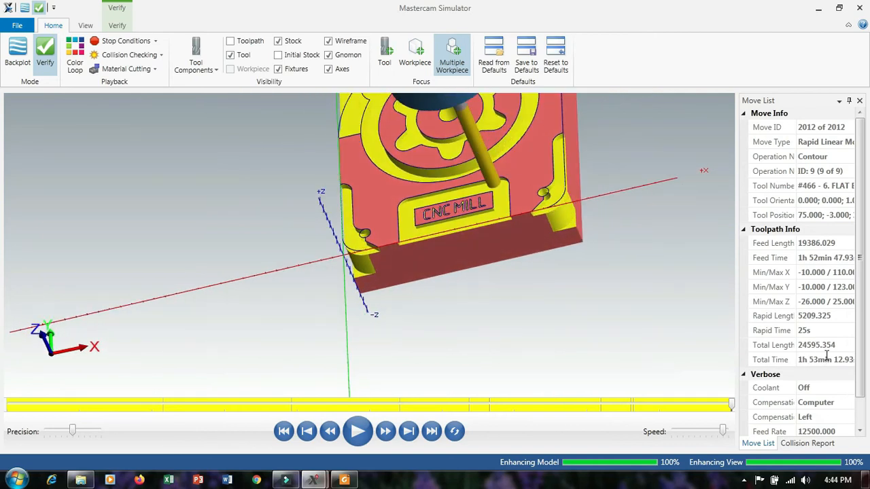
pyautogui.click(860, 8)
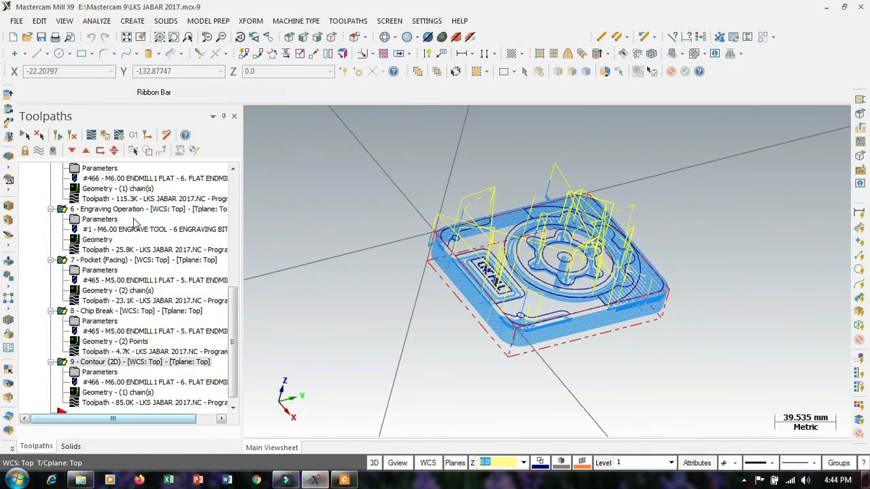
# Open the Tool Manager and bring up the definition of the 4 mm flat end mill used in the part
pyautogui.scroll(7, 103, 226)
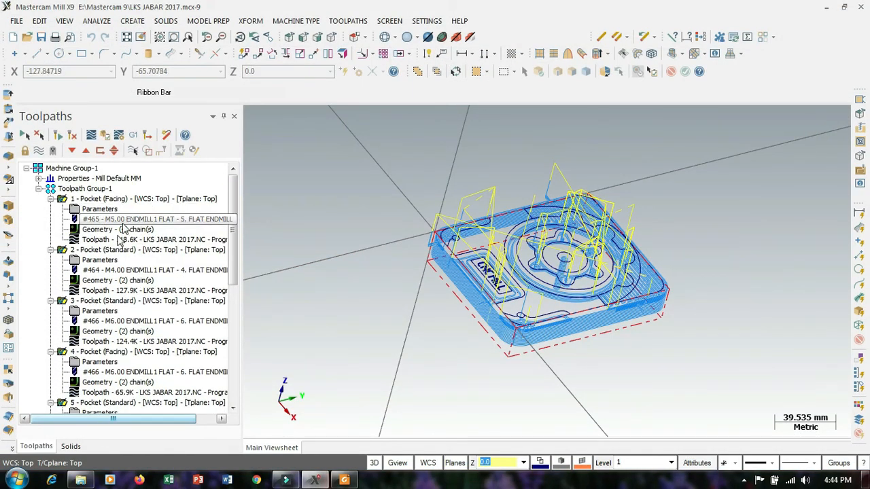
pyautogui.click(346, 21)
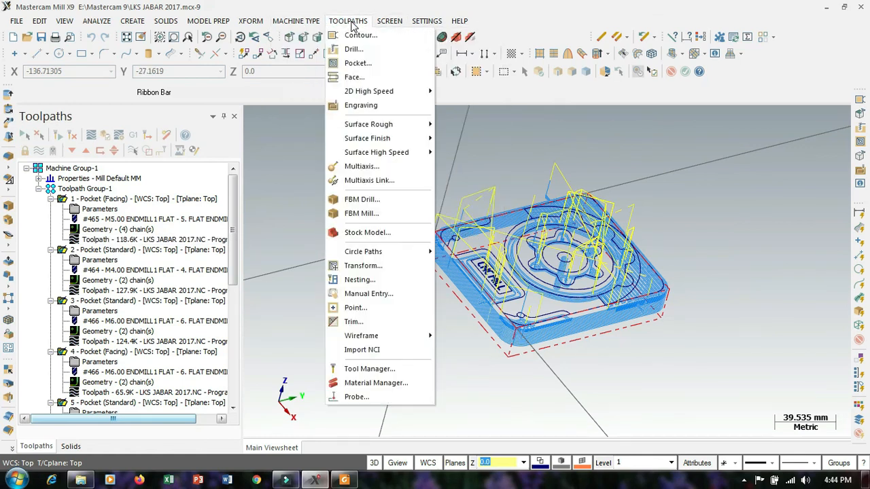
pyautogui.click(367, 369)
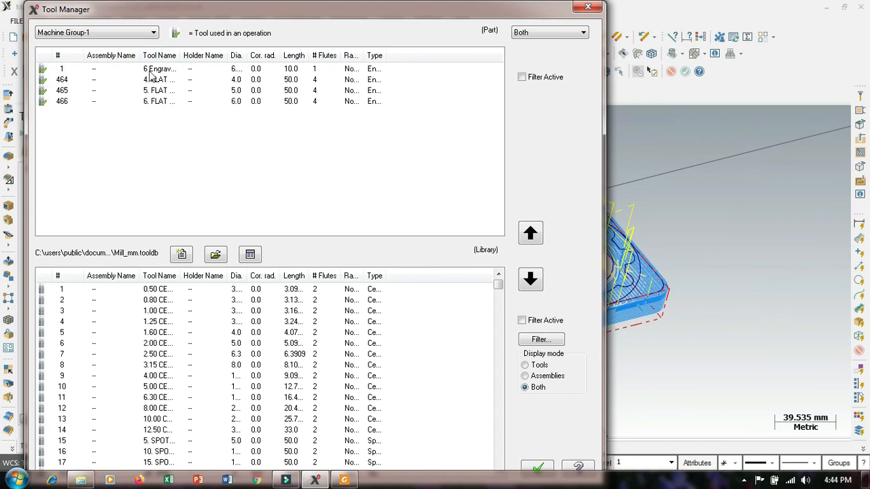
pyautogui.click(151, 71)
pyautogui.click(155, 80)
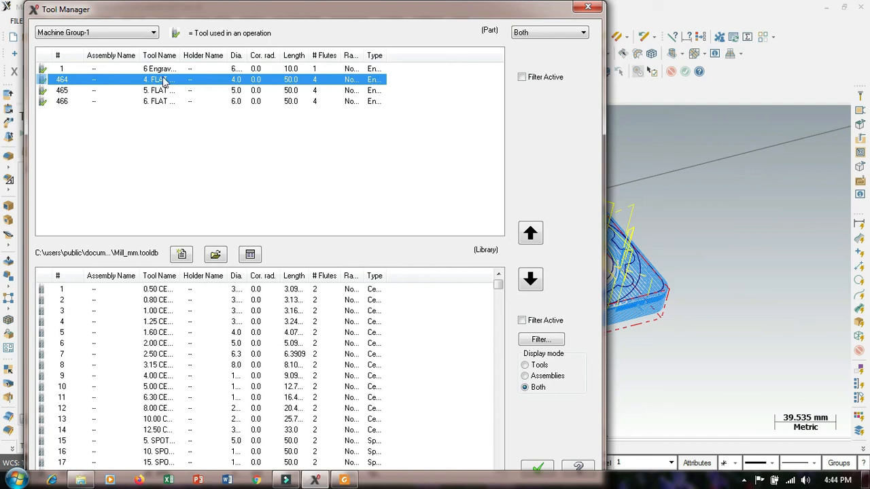
pyautogui.rightClick(345, 134)
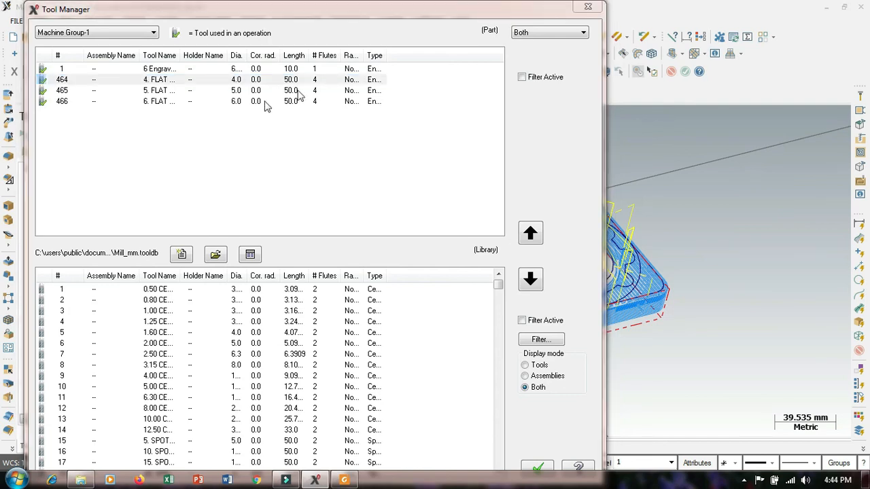
pyautogui.click(343, 107)
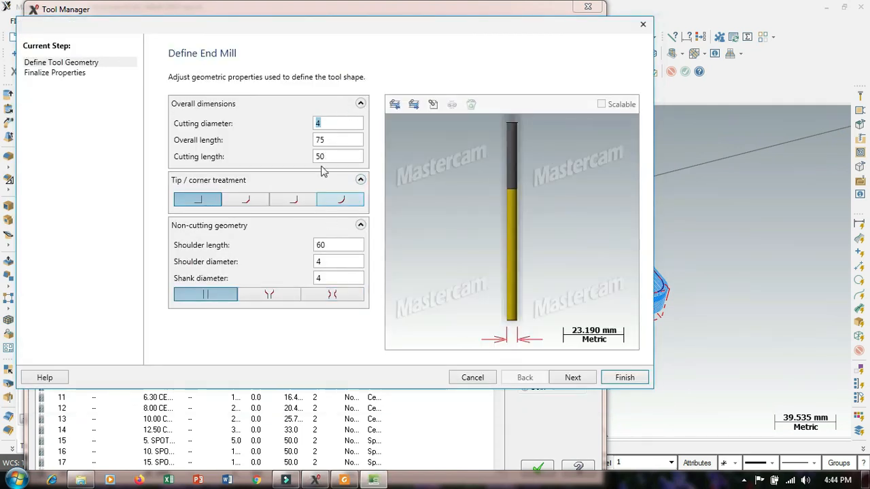
# Review the 4 mm flat end mill's feed rate and spindle speed, and leave its definition and the Tool Manager without changes
pyautogui.click(68, 72)
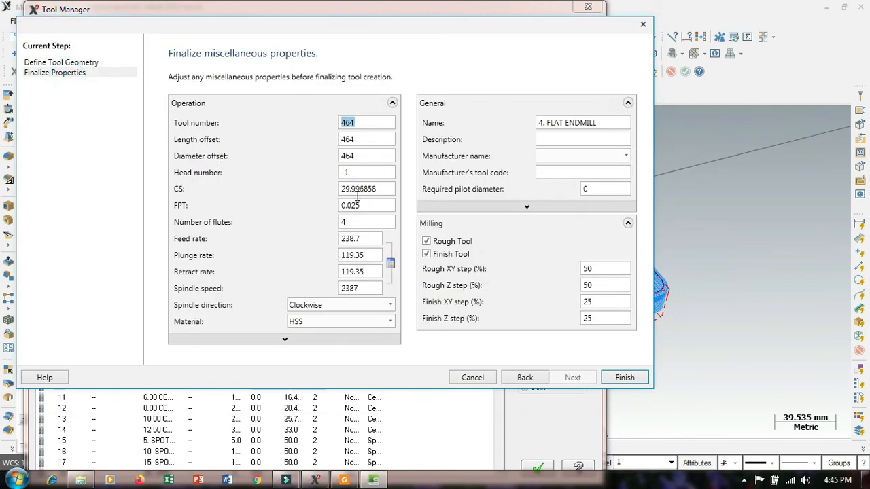
pyautogui.moveTo(362, 238); pyautogui.dragTo(187, 255)
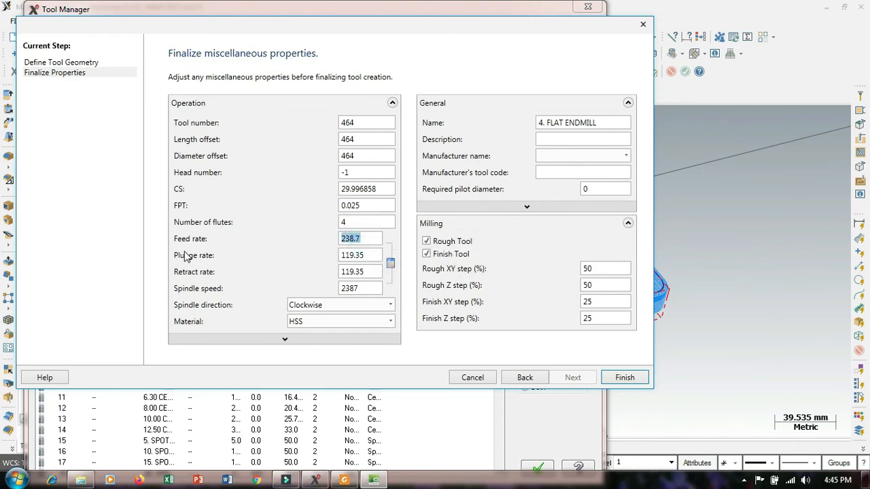
pyautogui.doubleClick(362, 288)
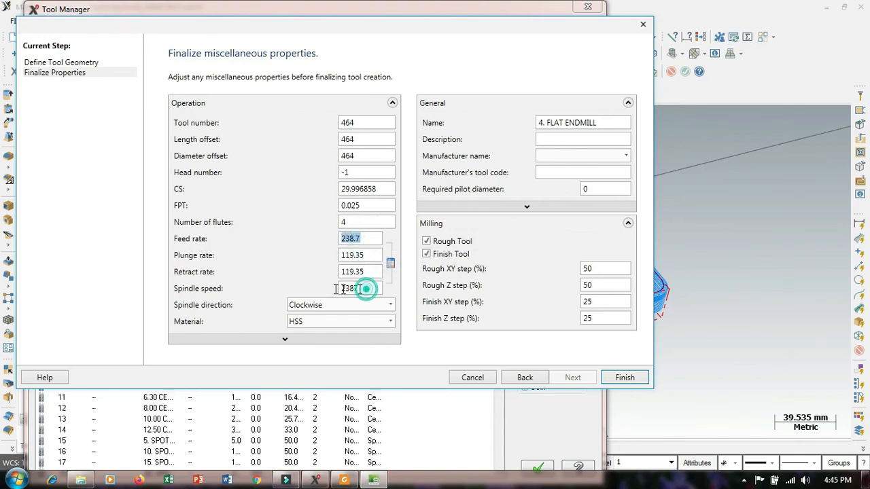
pyautogui.doubleClick(367, 239)
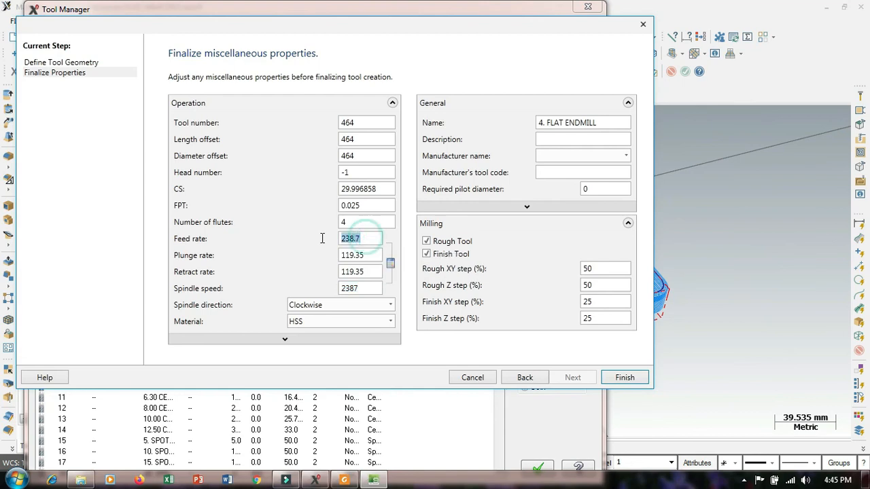
pyautogui.click(519, 379)
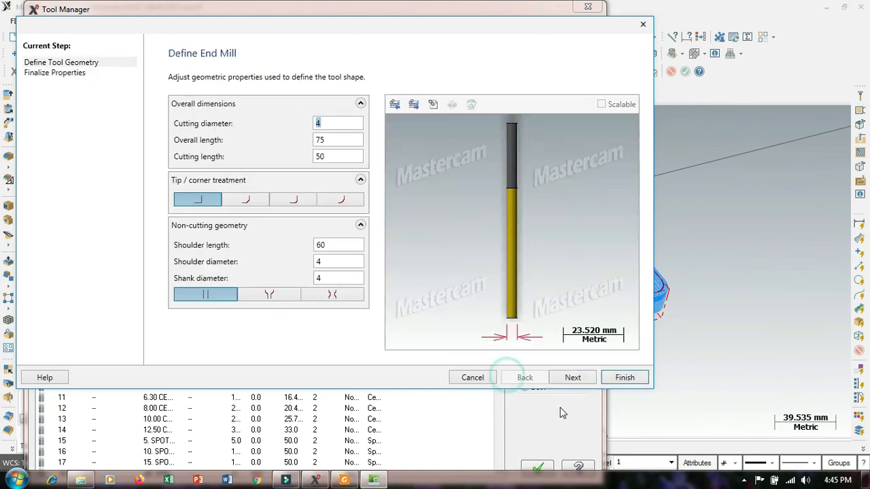
pyautogui.click(642, 24)
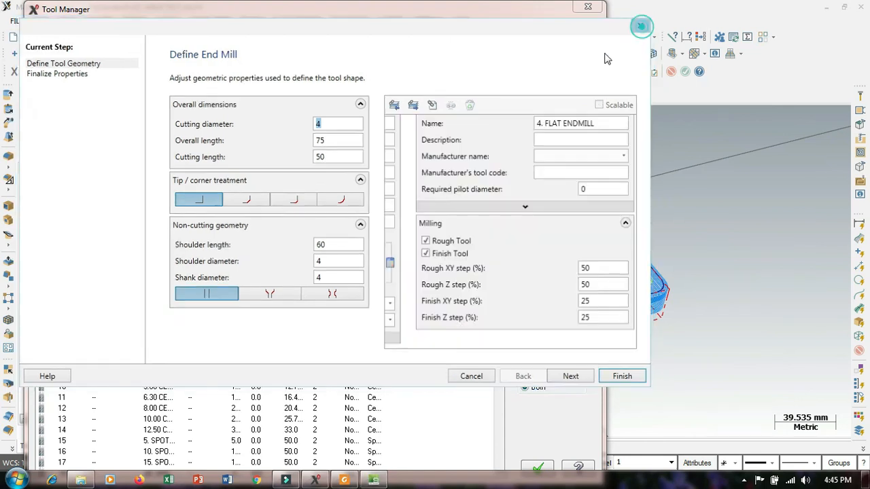
pyautogui.click(588, 6)
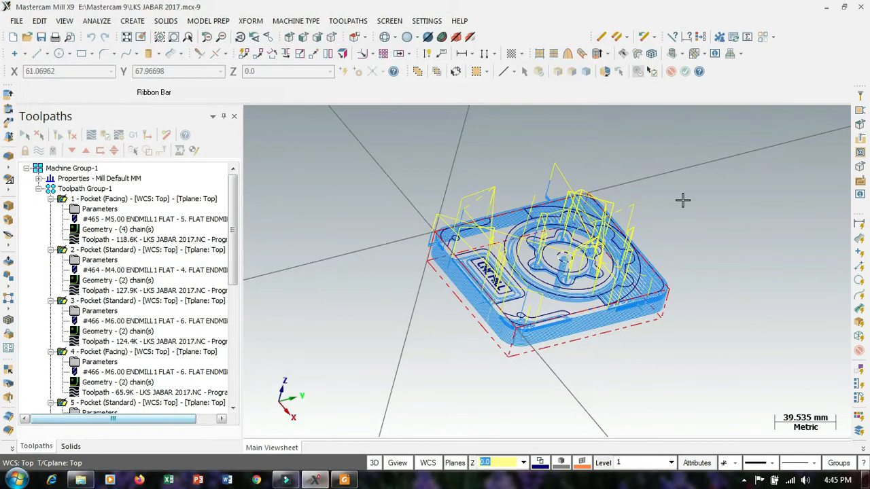
# Save the LKS JABAR 2017 part file with all its toolpaths
pyautogui.scroll(-1, 683, 200)
pyautogui.scroll(1, 605, 290)
pyautogui.moveTo(589, 279); pyautogui.dragTo(398, 260, button='middle')
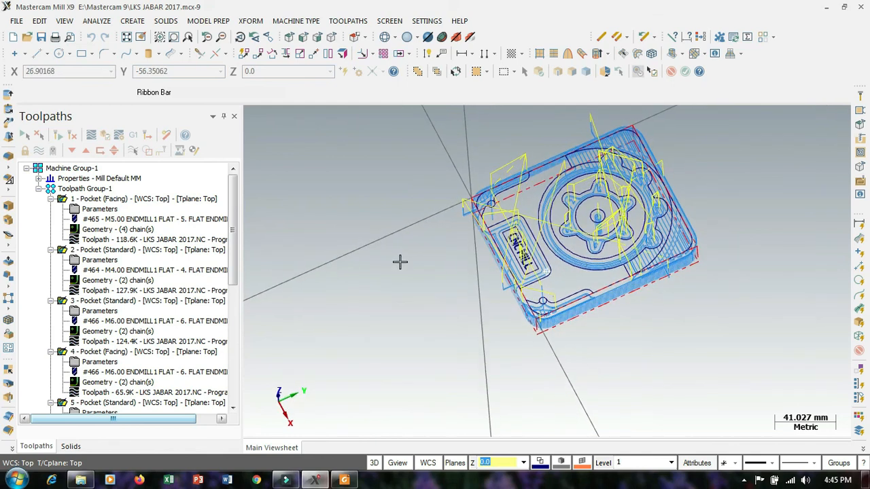
pyautogui.rightClick(401, 267)
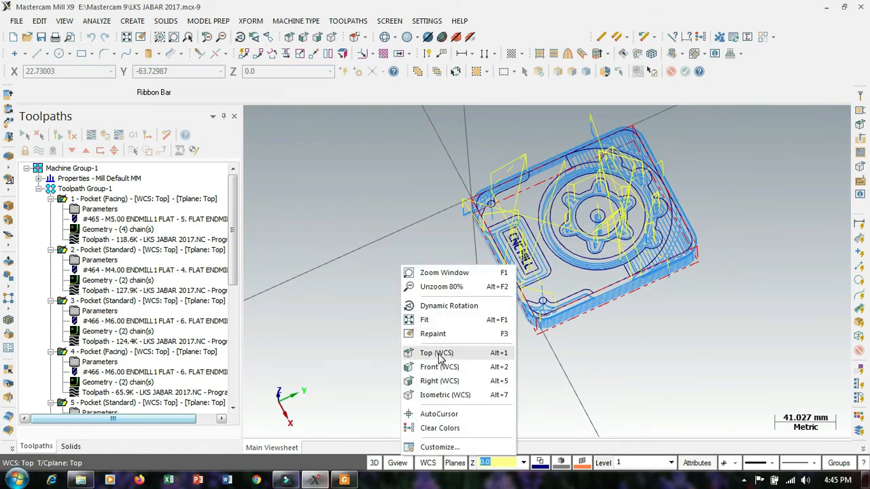
pyautogui.click(445, 318)
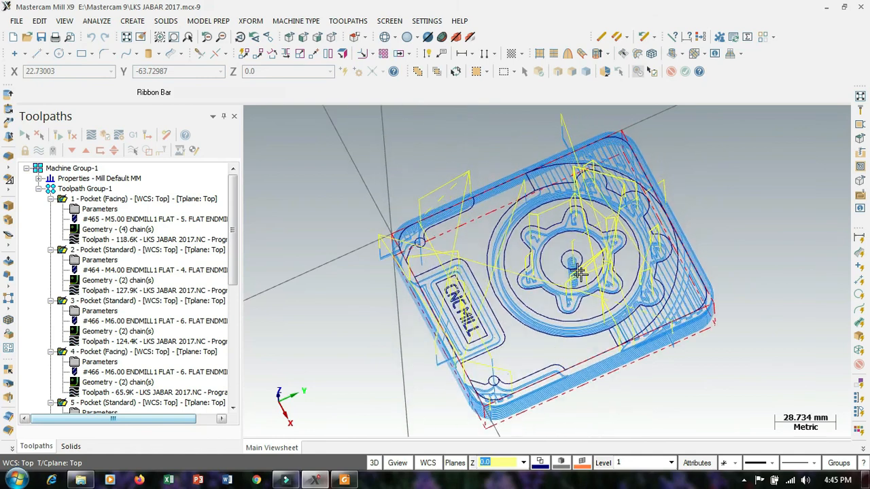
pyautogui.scroll(-2, 482, 221)
pyautogui.moveTo(608, 345); pyautogui.dragTo(635, 320, button='middle')
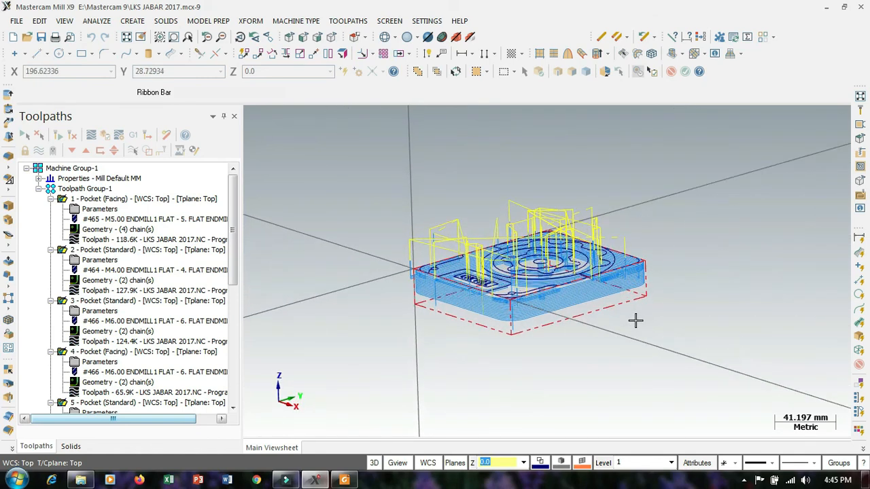
pyautogui.click(41, 38)
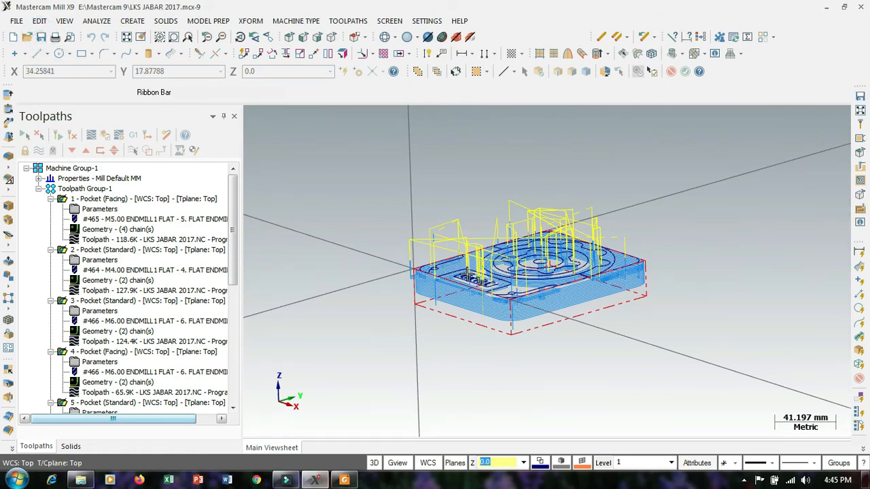
pyautogui.moveTo(665, 229); pyautogui.dragTo(660, 278, button='middle')
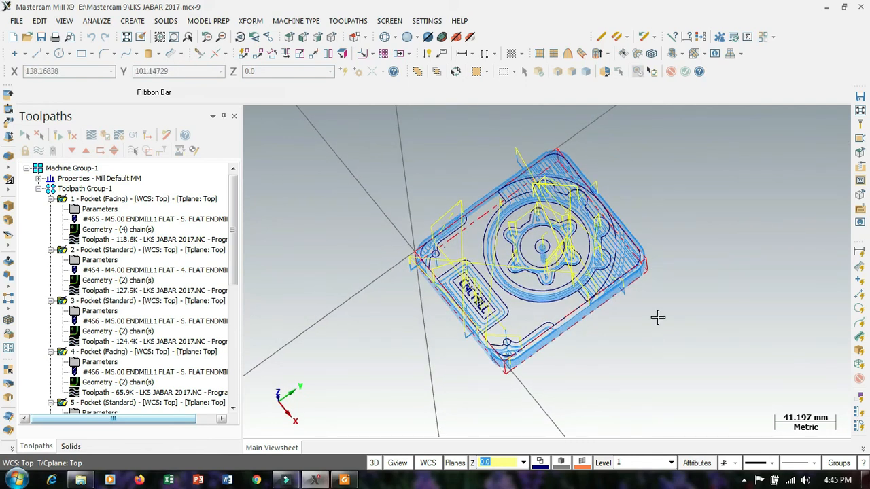